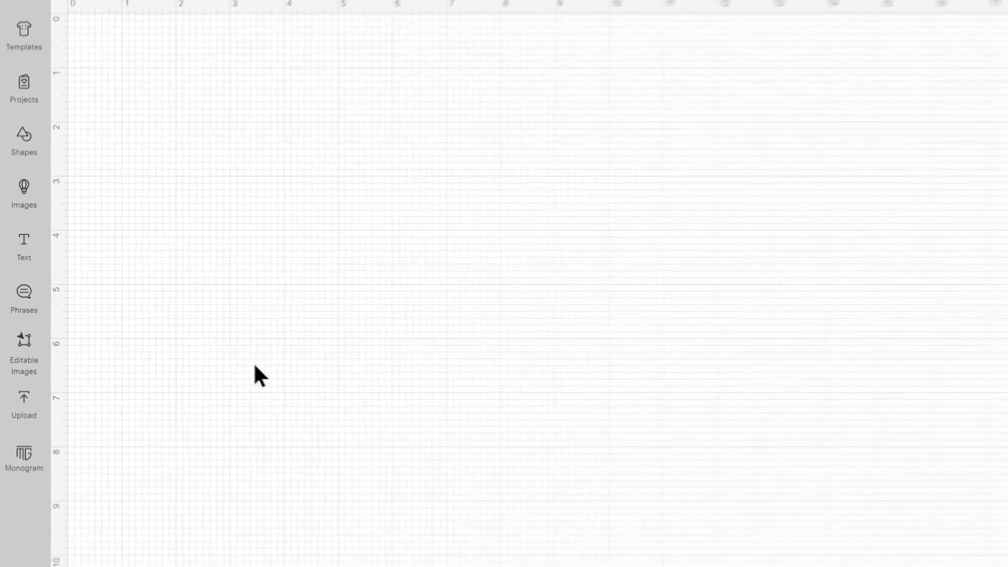
# - Go to the image upload page, switch to File Explorer, and open the SVG Files folder inside Circular Ornament
pyautogui.click(35, 420)
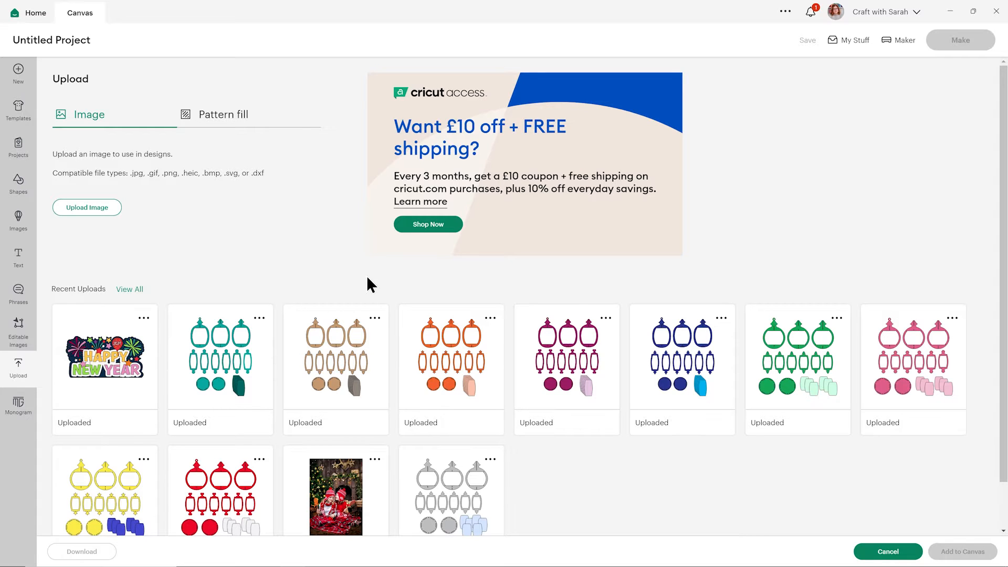
pyautogui.hotkey('alt', 'Tab')
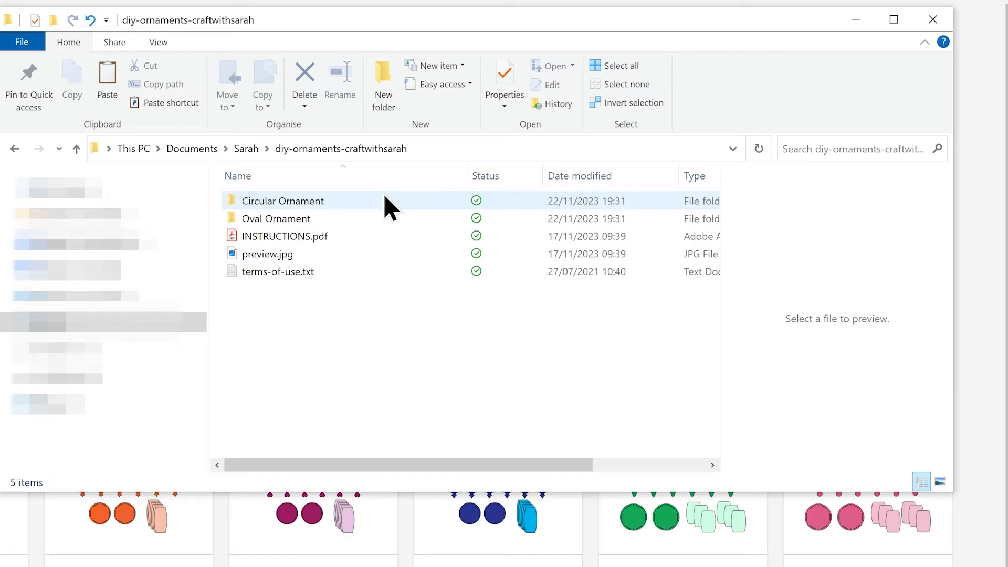
pyautogui.moveTo(376, 221)
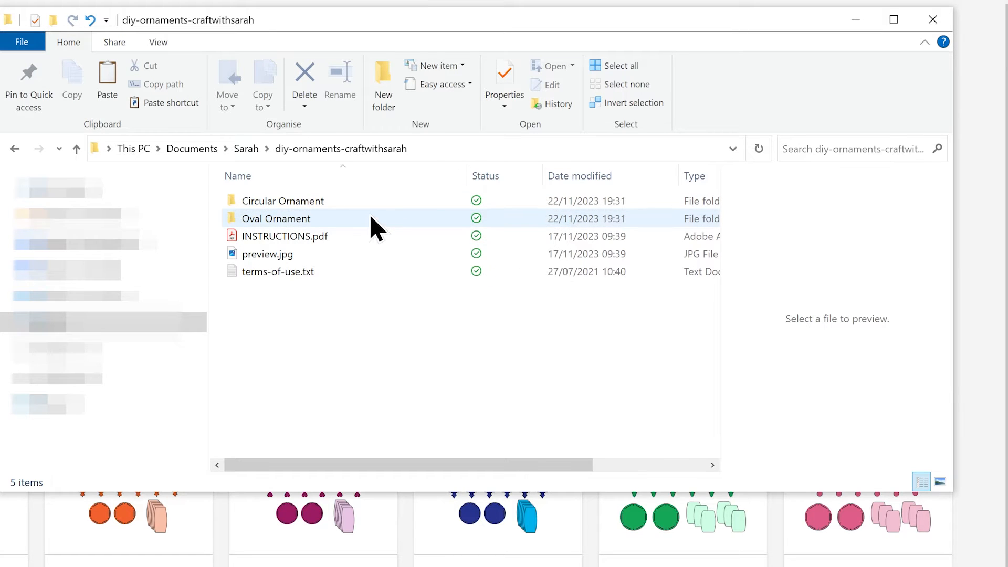
pyautogui.click(367, 208)
pyautogui.doubleClick(367, 208)
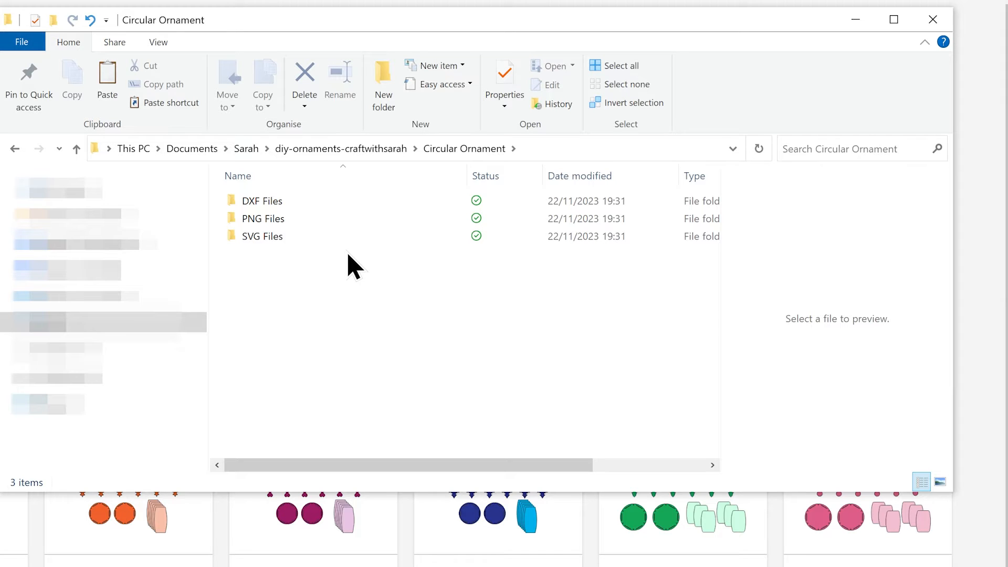
pyautogui.click(346, 237)
pyautogui.click(354, 240)
pyautogui.doubleClick(355, 240)
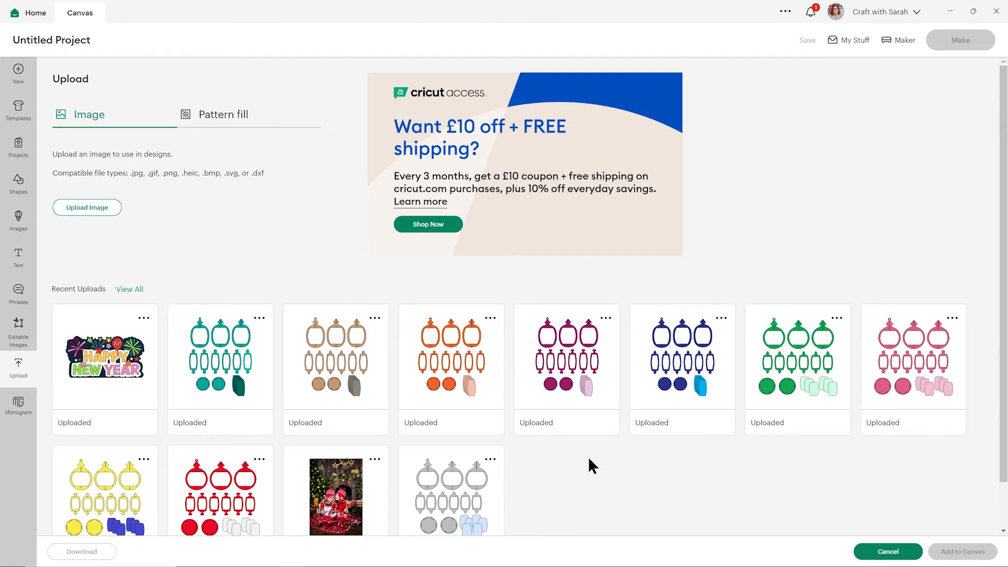
# - Add the brown oval ornament with tree finials from the recent uploads to the canvas, and delete it again
pyautogui.click(345, 369)
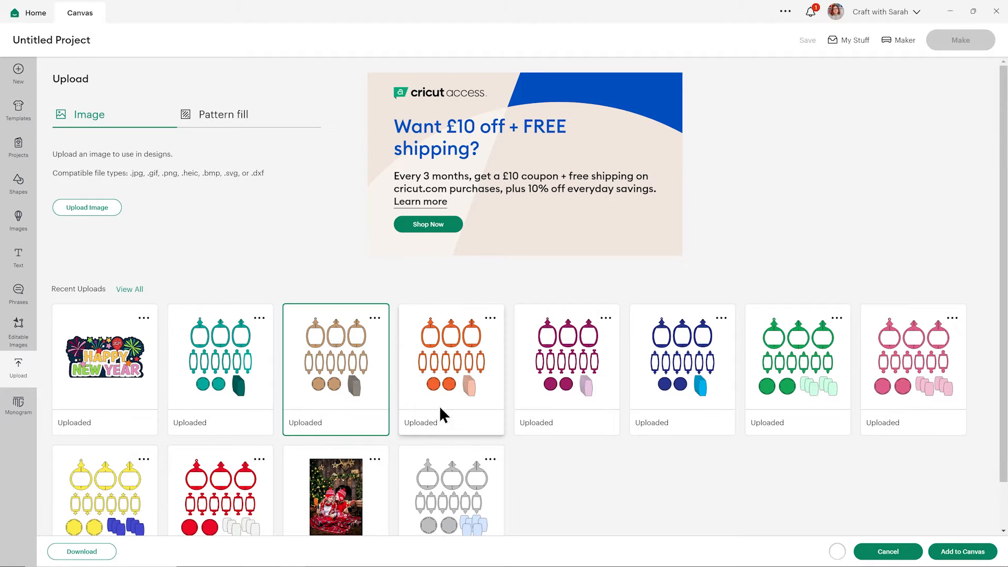
pyautogui.click(963, 552)
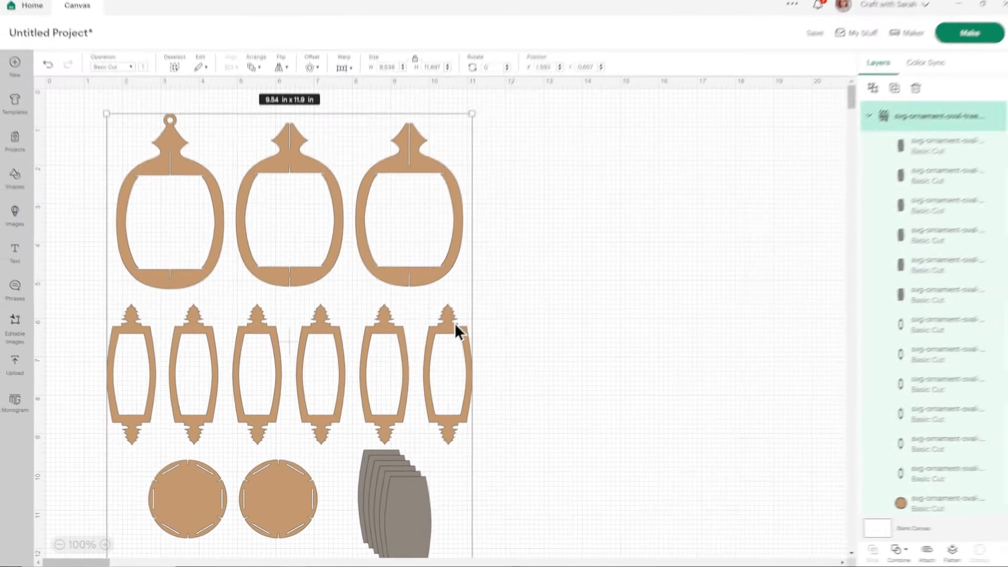
pyautogui.press('Delete')
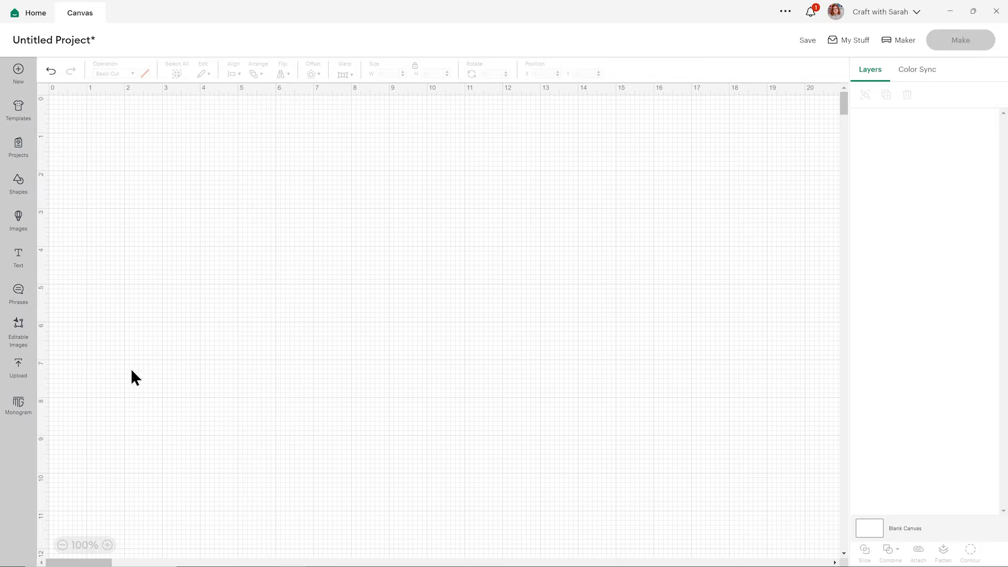
# - Place the orange oval ornament with star finials from the recent uploads on the canvas, and remove it again
pyautogui.click(21, 371)
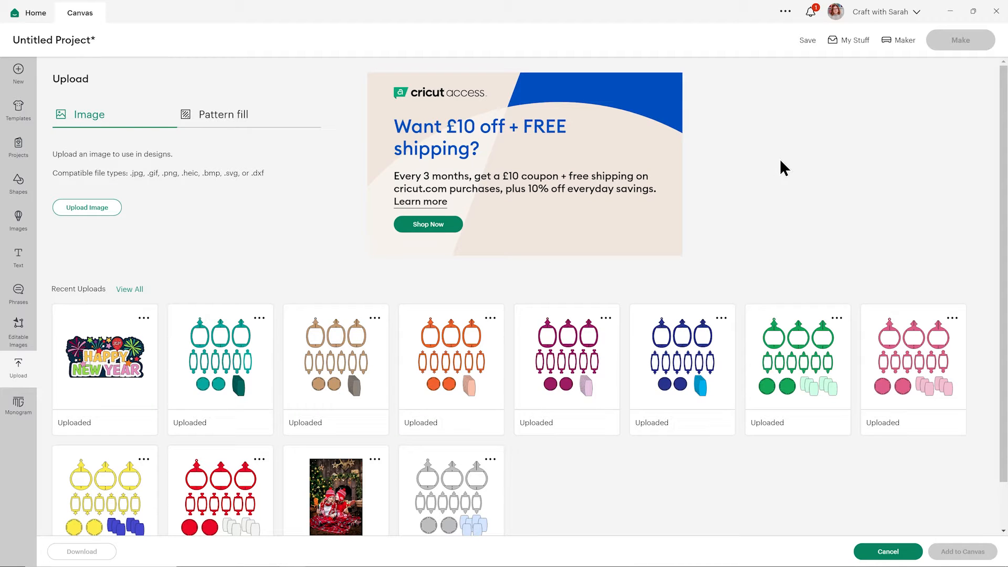
pyautogui.click(451, 339)
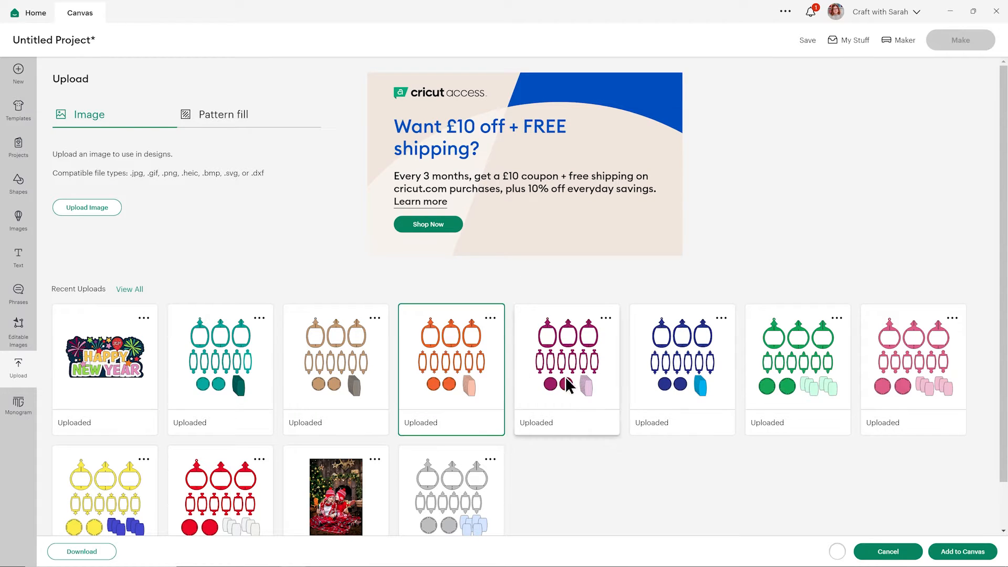
pyautogui.click(962, 551)
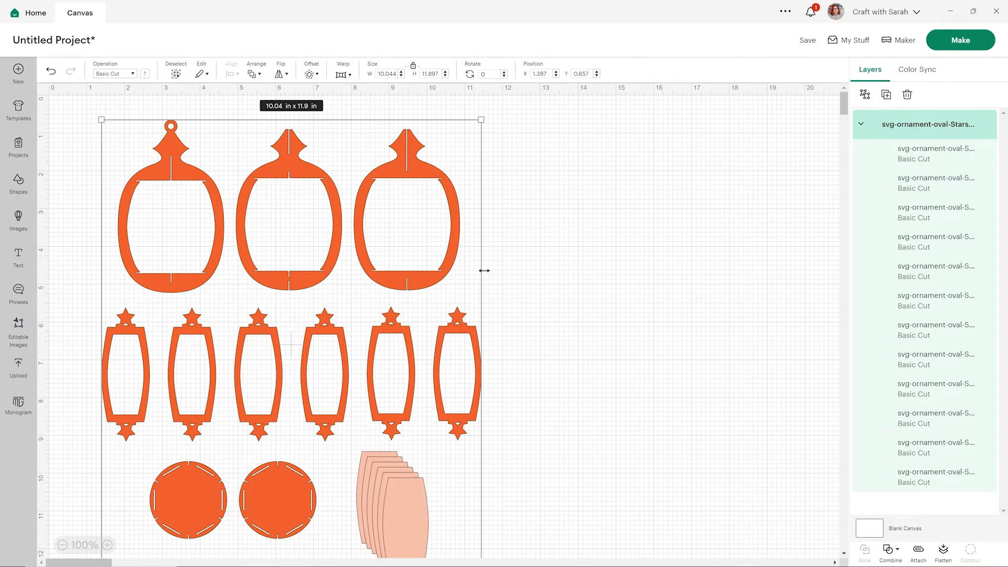
pyautogui.moveTo(424, 342); pyautogui.dragTo(423, 334)
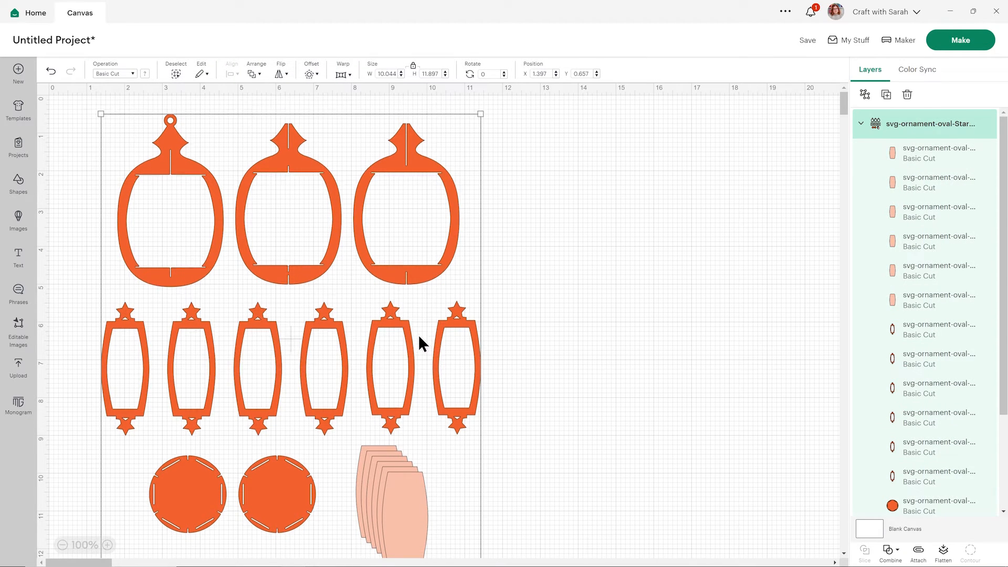
pyautogui.click(521, 343)
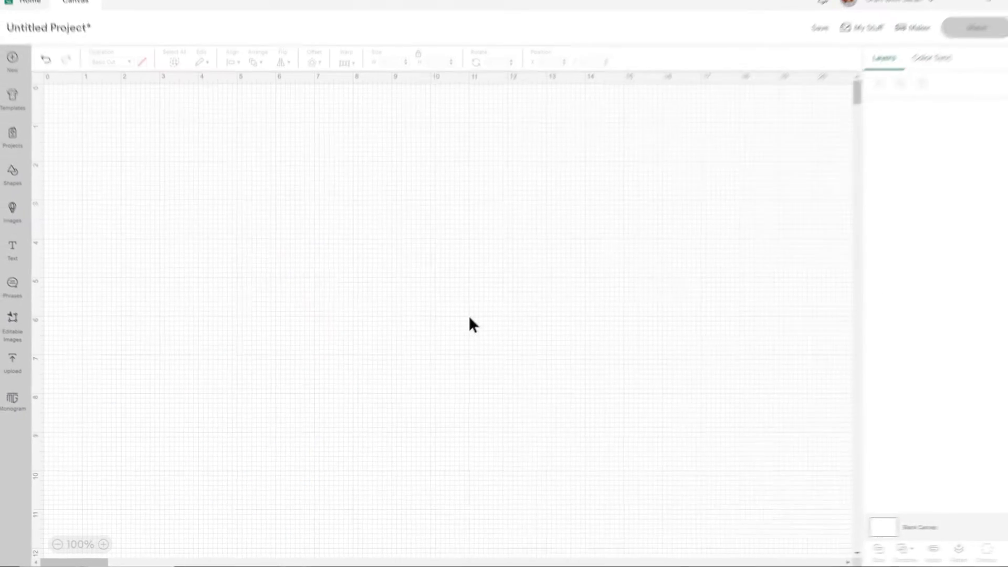
# - Add the purple oval ornament with heart finials from the recent uploads to the canvas, and delete it again
pyautogui.click(30, 374)
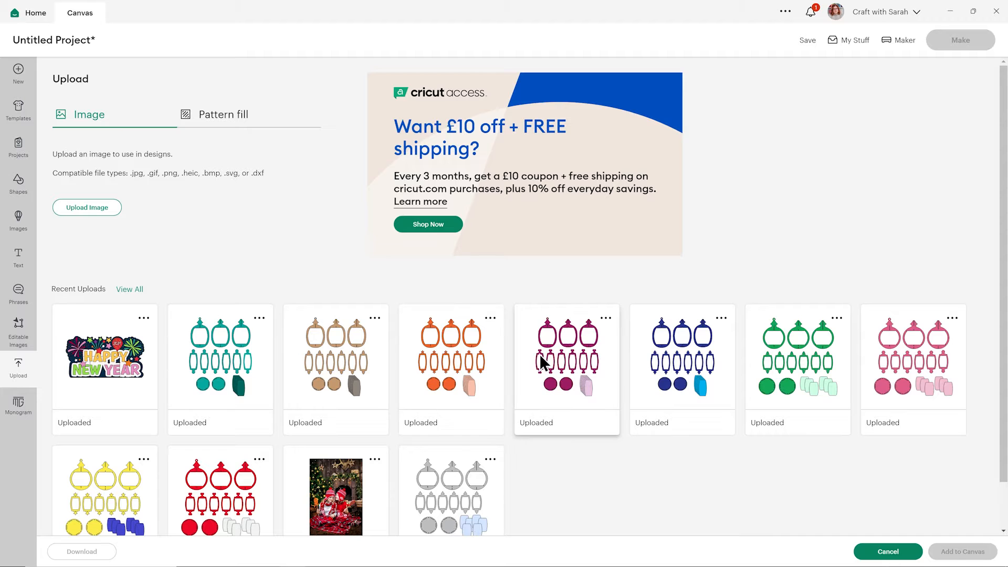
pyautogui.click(540, 354)
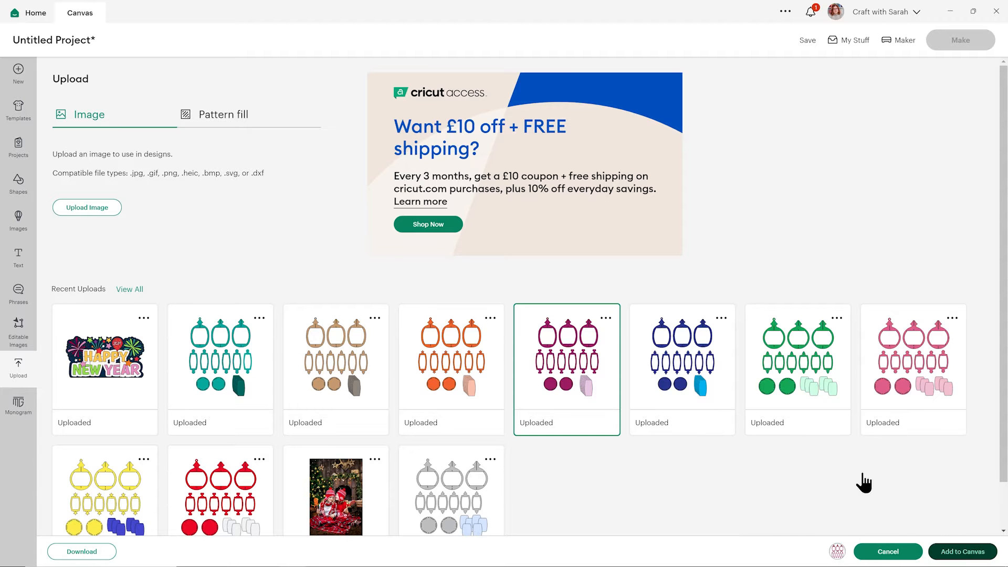
pyautogui.click(963, 551)
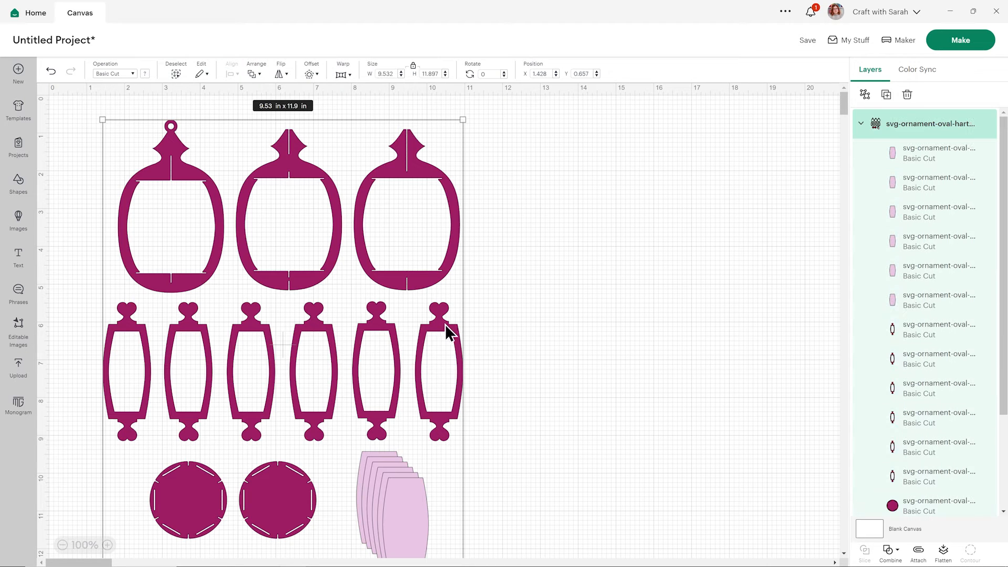
pyautogui.press('Delete')
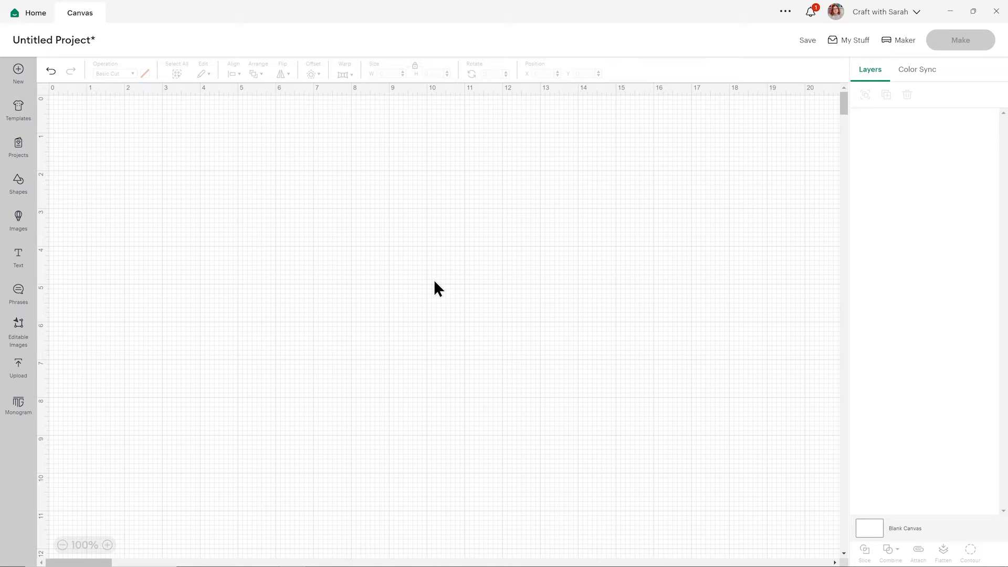
# - Upload svg-ornament-gothic-craftwithsarah.svg from the circular ornament's SVG Files folder as a cut image
pyautogui.click(17, 373)
pyautogui.click(102, 211)
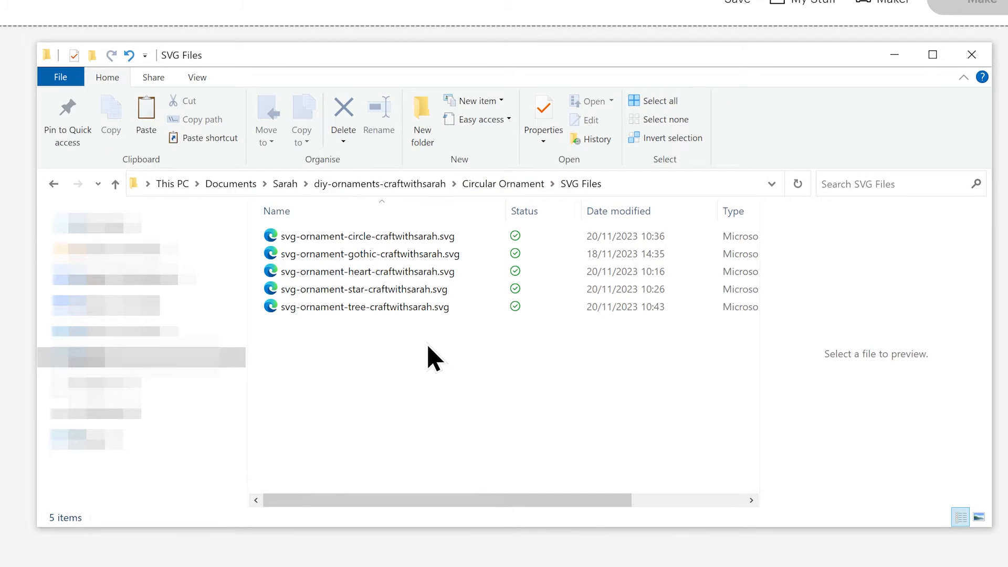
pyautogui.moveTo(394, 253); pyautogui.dragTo(208, 339)
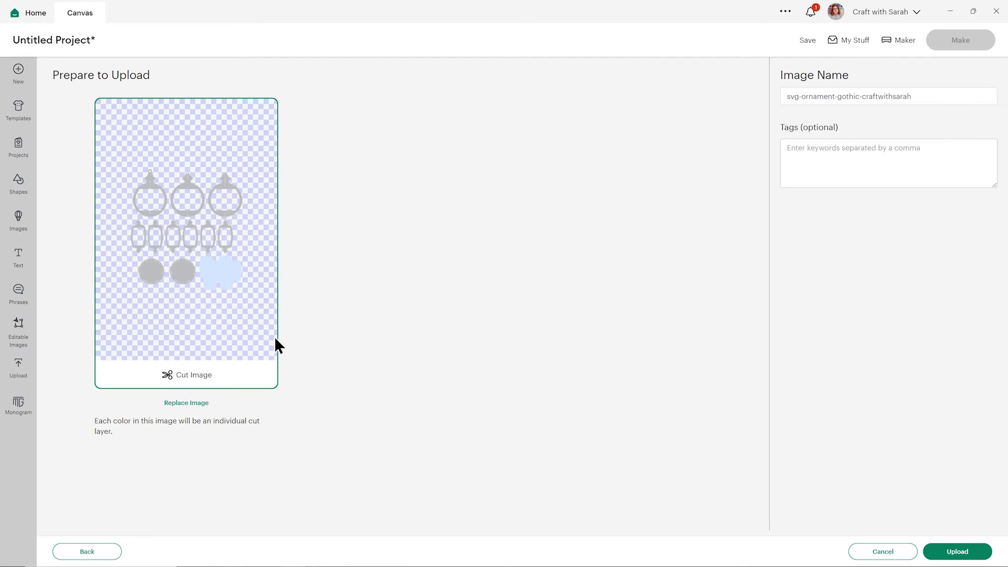
pyautogui.click(957, 550)
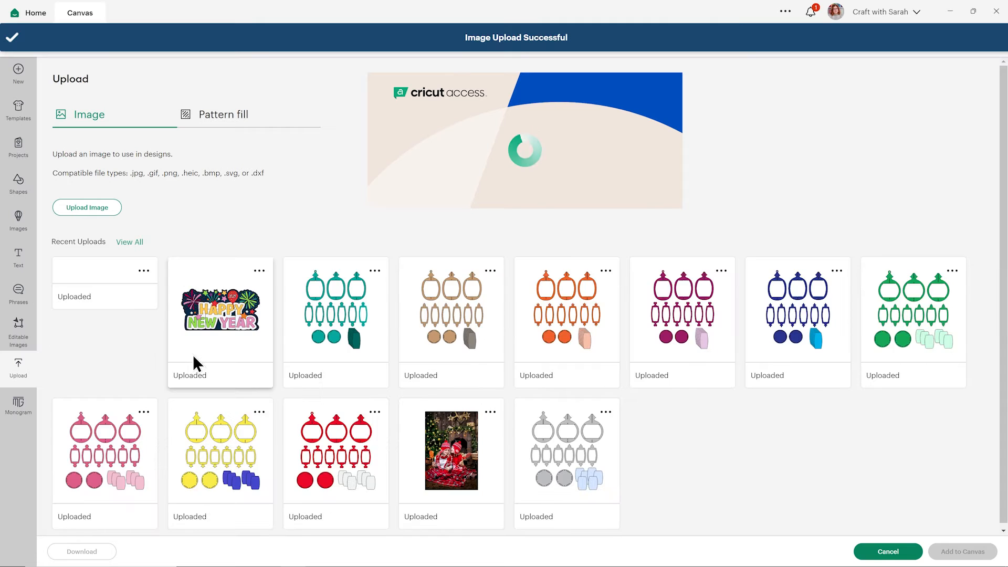
# - Add the newly uploaded grey and light blue gothic ornament to the canvas and deselect it
pyautogui.click(118, 337)
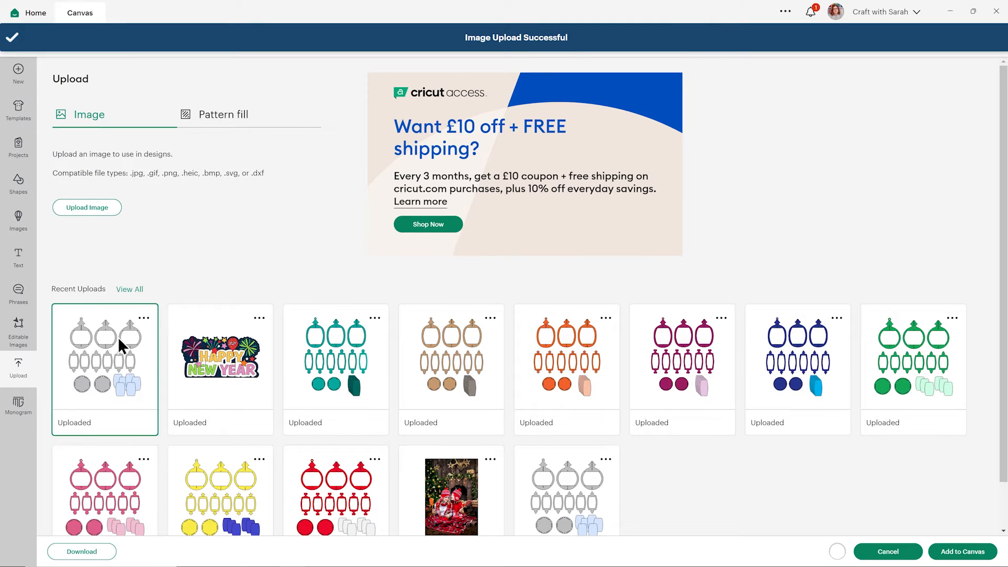
pyautogui.click(963, 552)
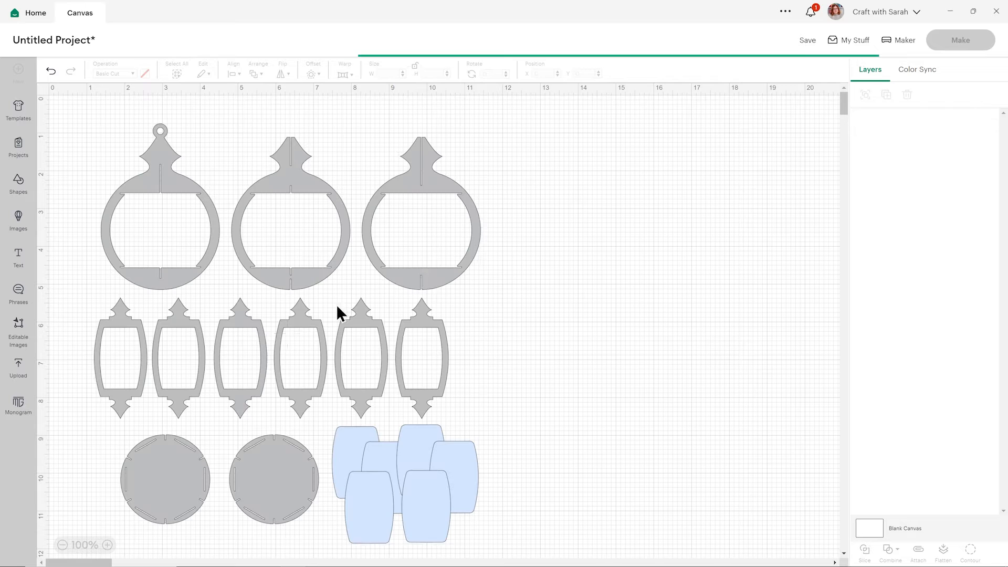
pyautogui.click(612, 261)
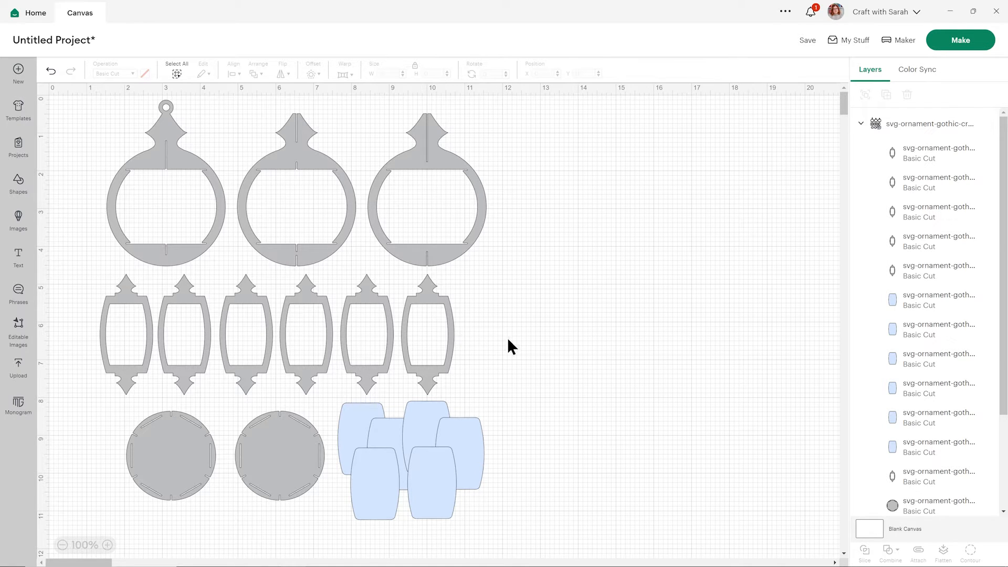
# - Ungroup the gothic ornament design into separate pieces and clear the selection
pyautogui.click(409, 295)
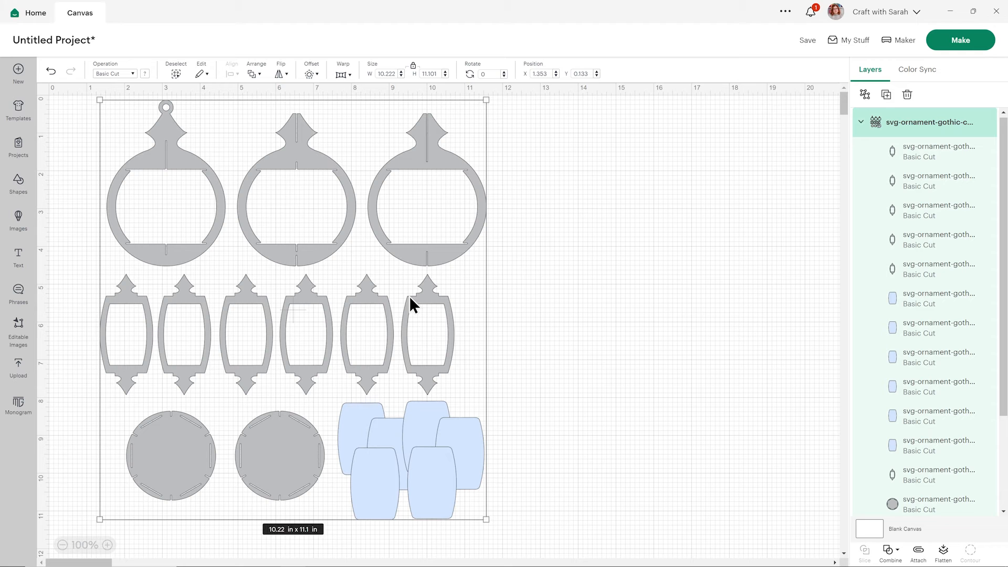
pyautogui.click(865, 98)
pyautogui.click(742, 183)
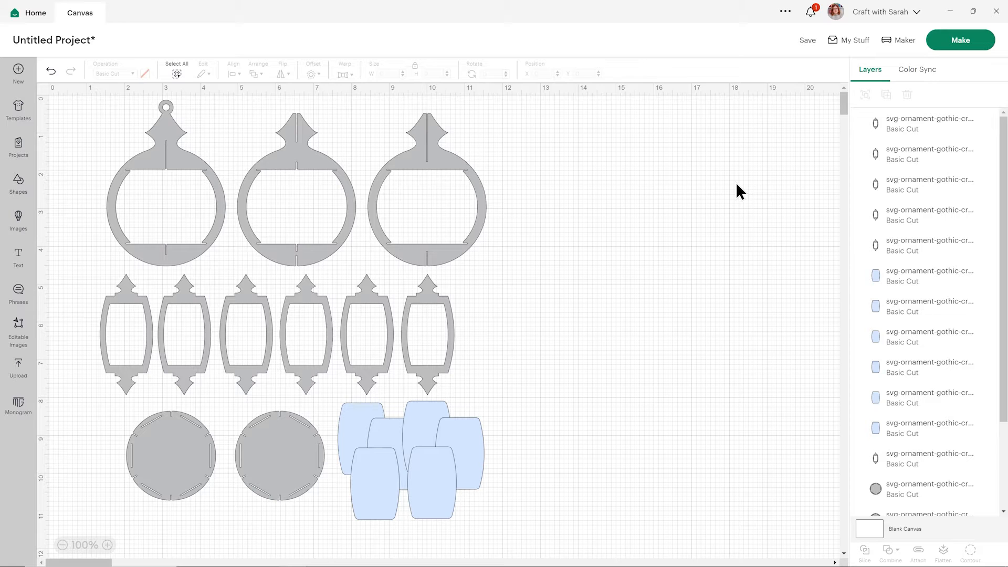
# - Search the Cricut image library for "christmas tree"
pyautogui.click(21, 221)
pyautogui.click(469, 109)
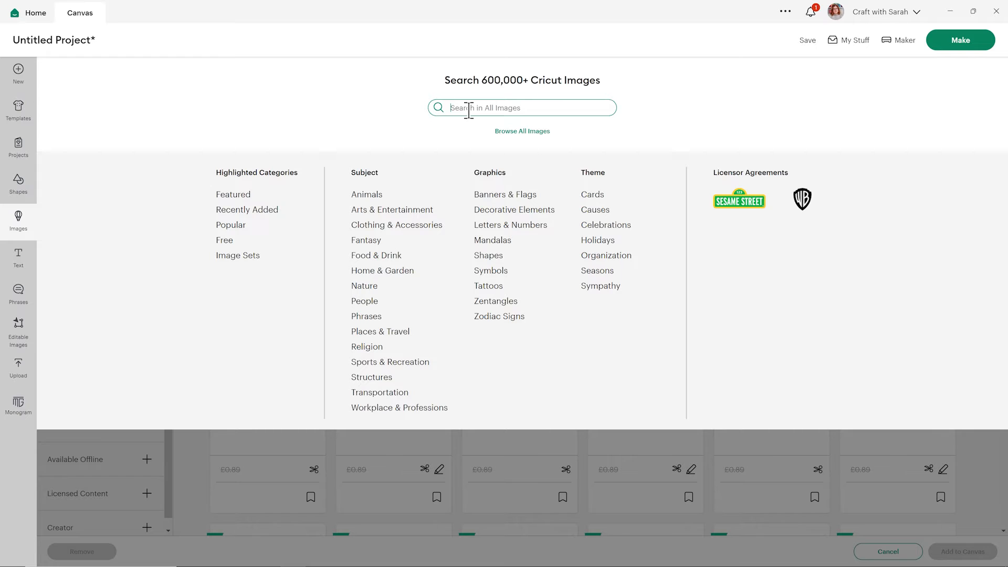
pyautogui.write('chris')
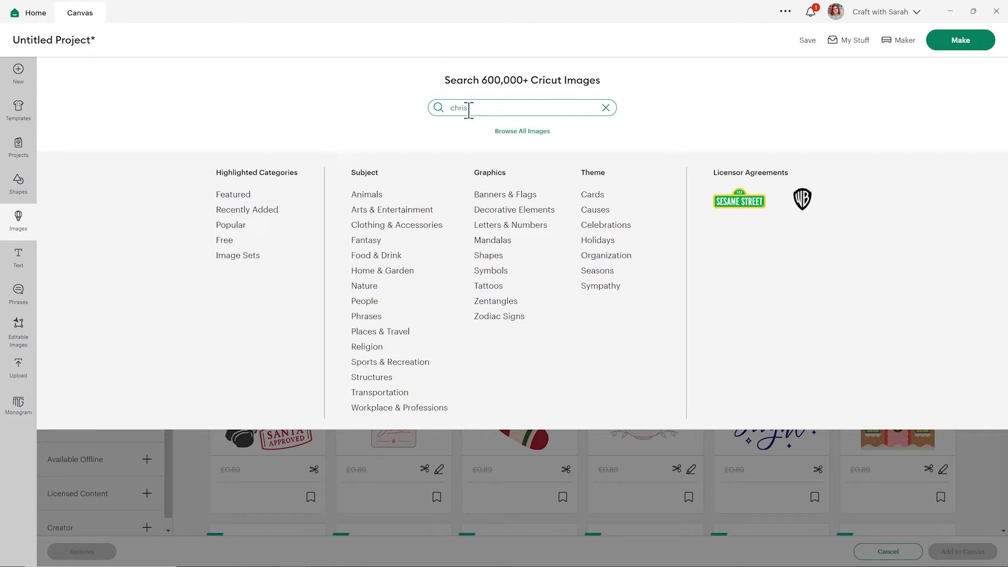
pyautogui.write('tmas tree')
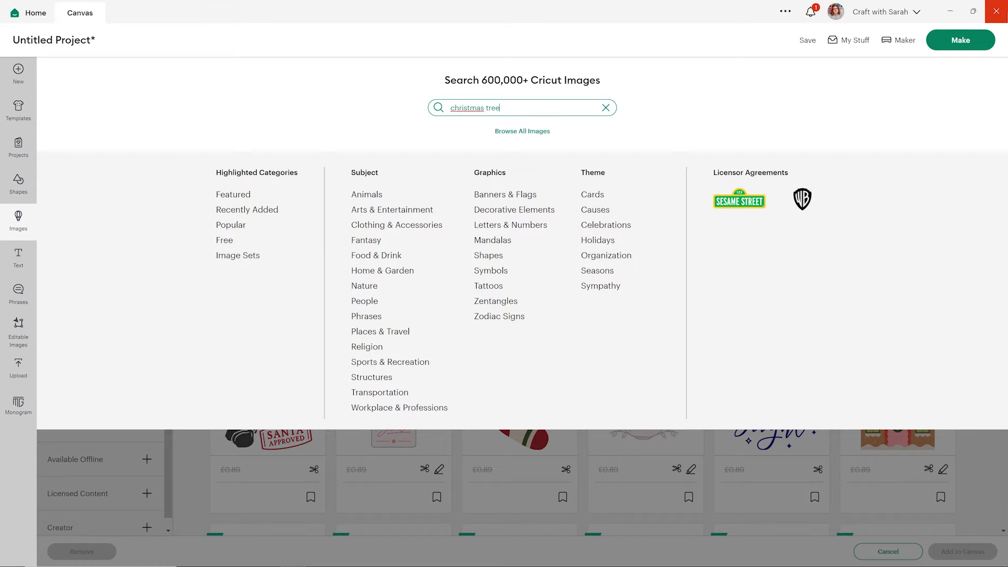
pyautogui.press('Return')
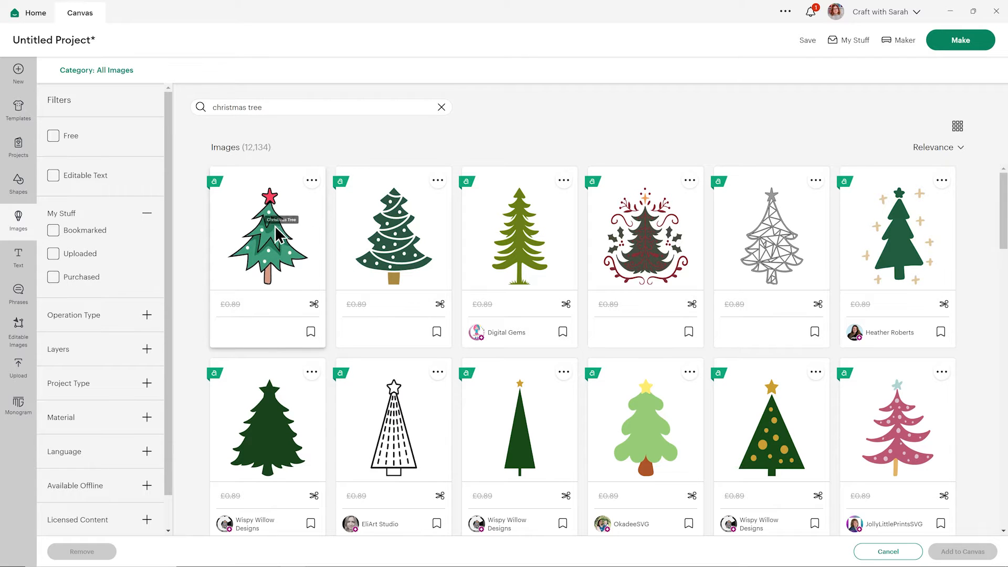
# - Filter the Christmas tree images to the Cut Only operation type and Single layer designs
pyautogui.click(127, 317)
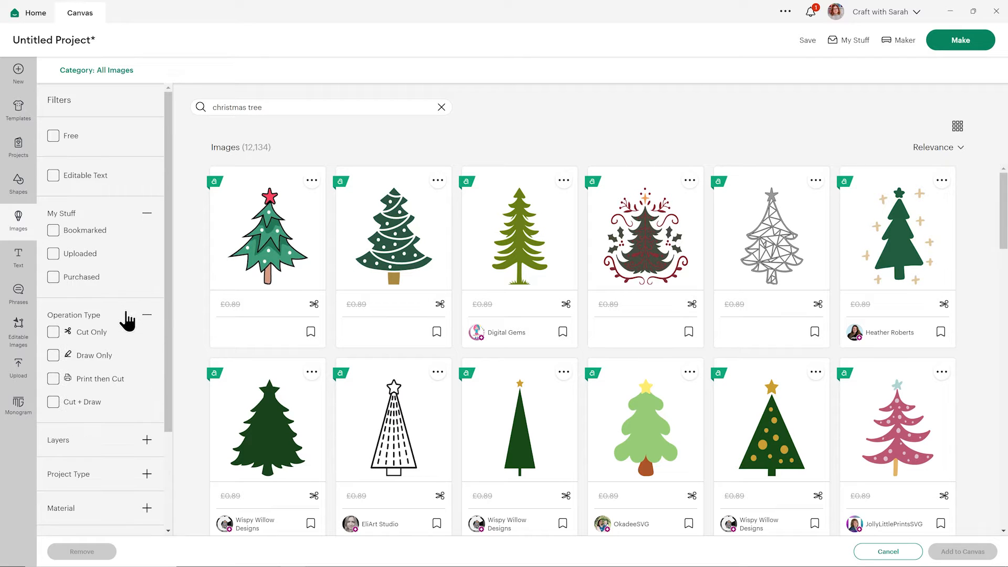
pyautogui.click(100, 336)
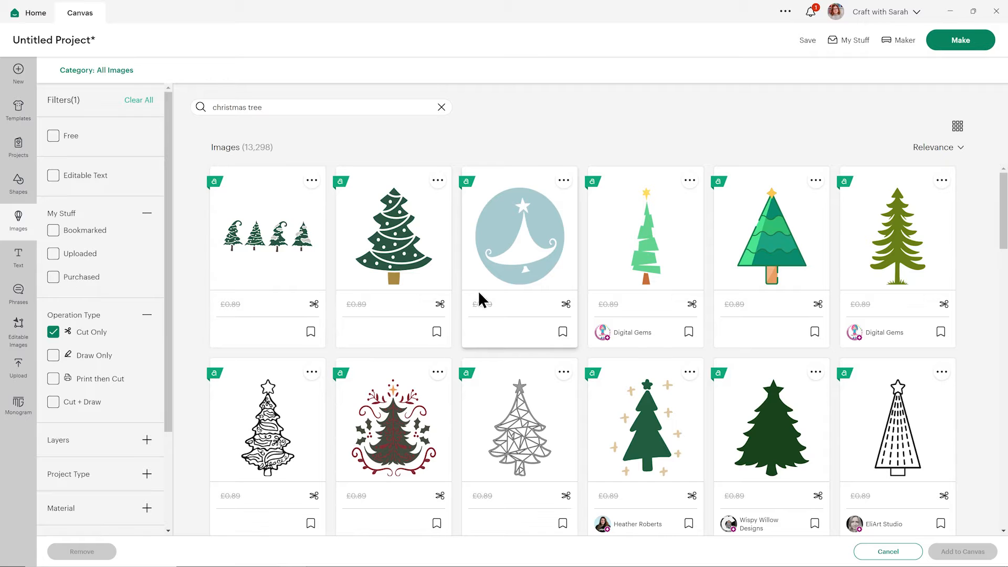
pyautogui.scroll(-2, 52, 354)
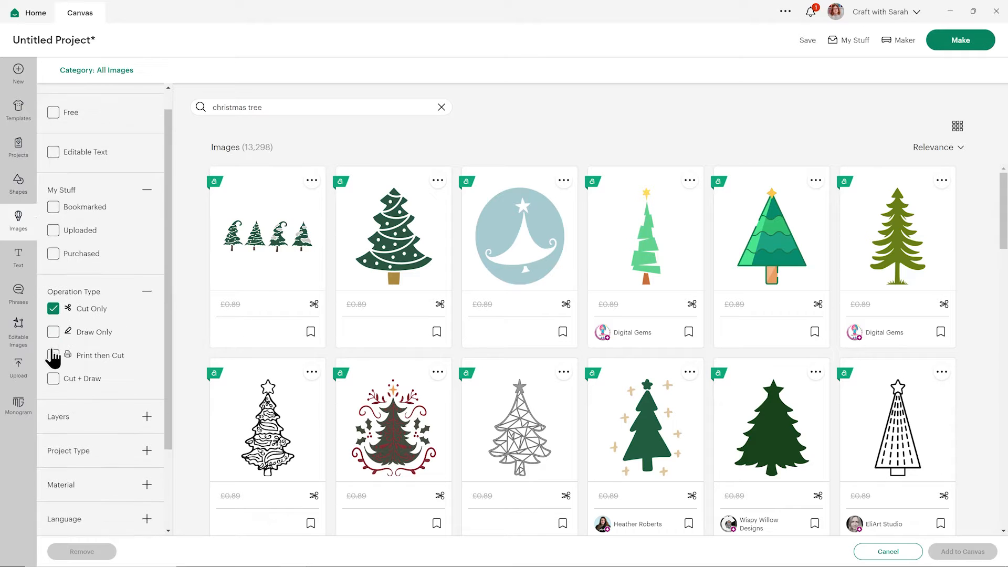
pyautogui.click(80, 345)
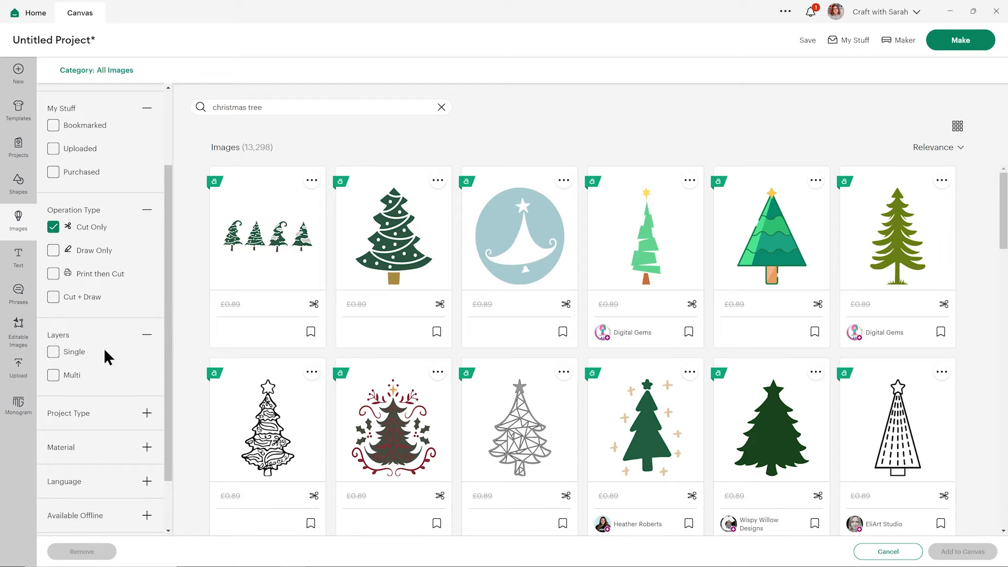
pyautogui.click(78, 353)
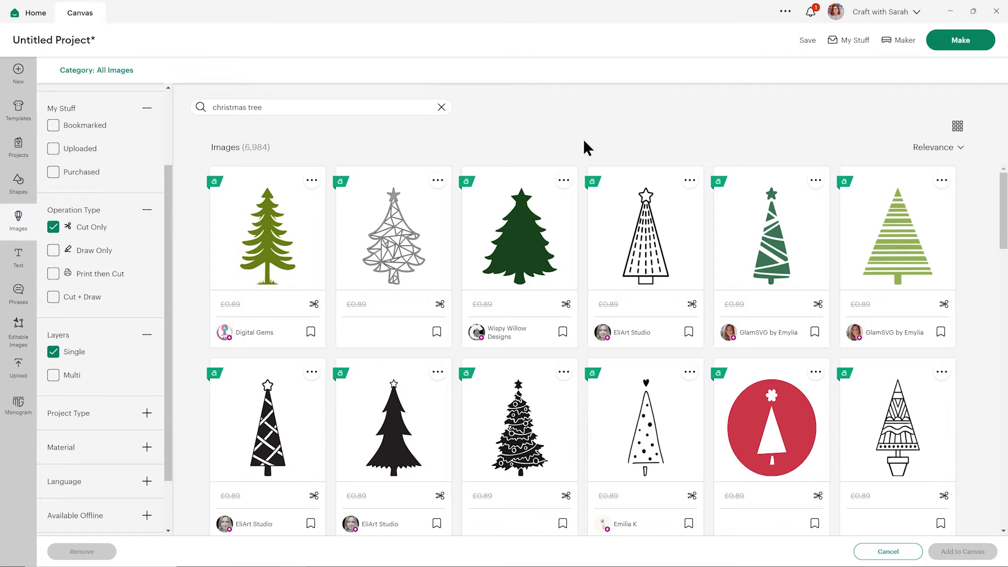
# - Select the solid dark green tree and the two striped green GlamSVG trees, leaving the grey geometric tree unselected
pyautogui.click(532, 253)
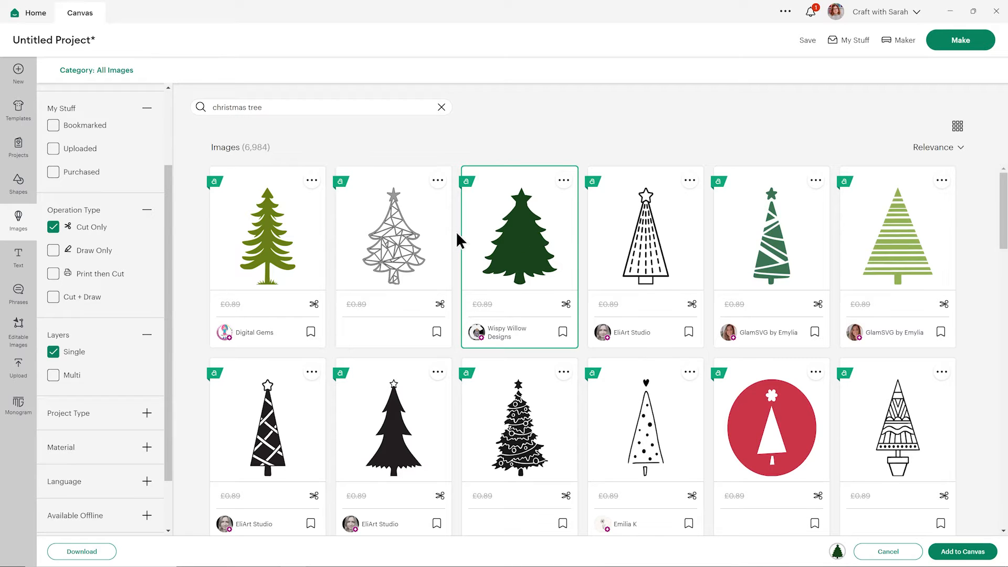
pyautogui.click(403, 247)
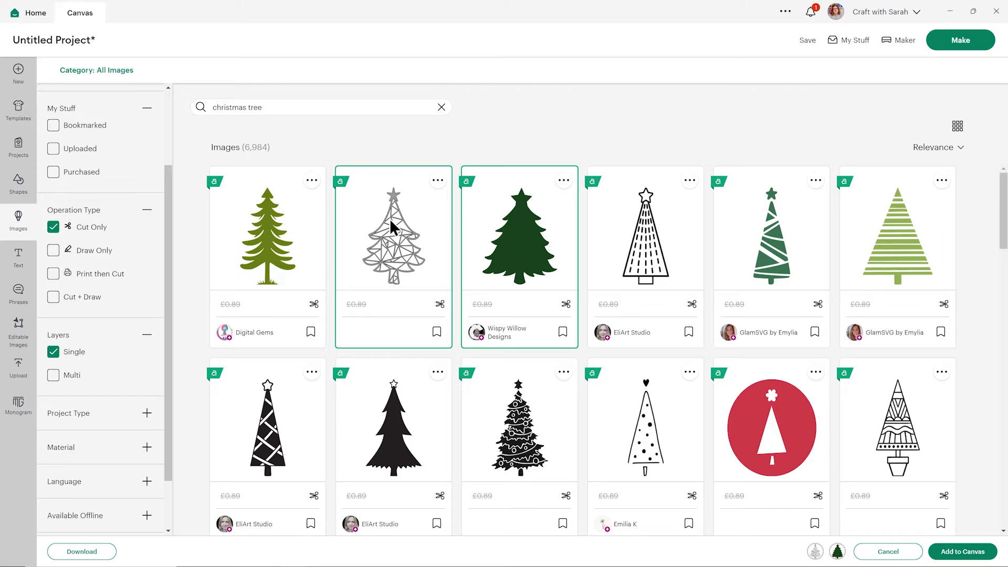
pyautogui.click(407, 258)
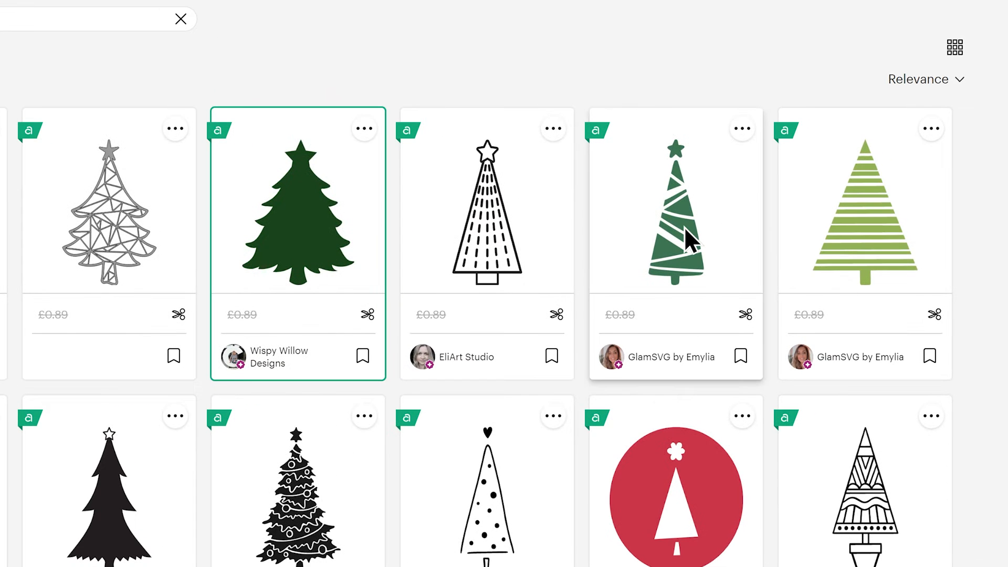
pyautogui.click(686, 229)
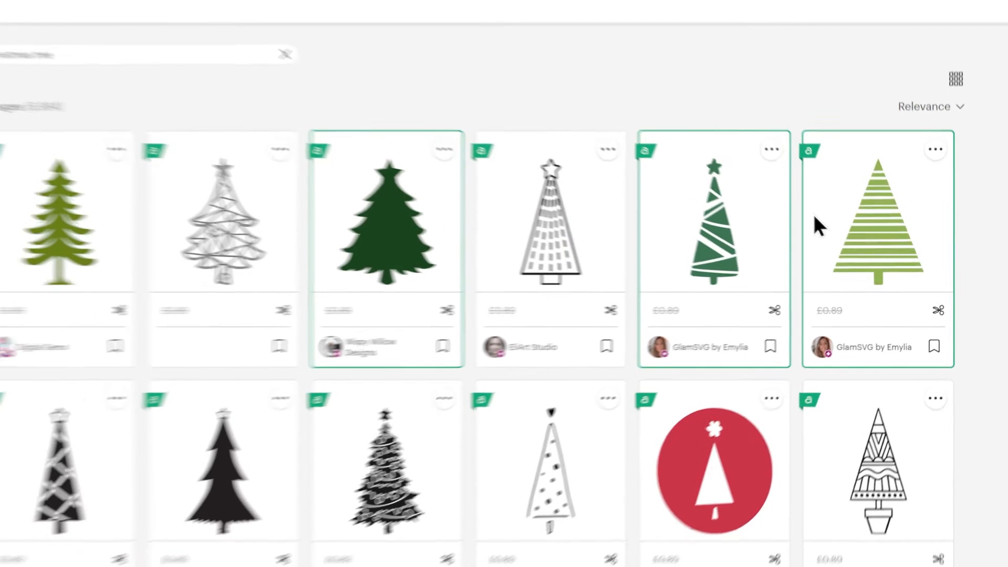
# - Browse the Christmas tree results for further designs that suit the ornament inserts
pyautogui.scroll(-2, 835, 223)
pyautogui.scroll(-3, 758, 287)
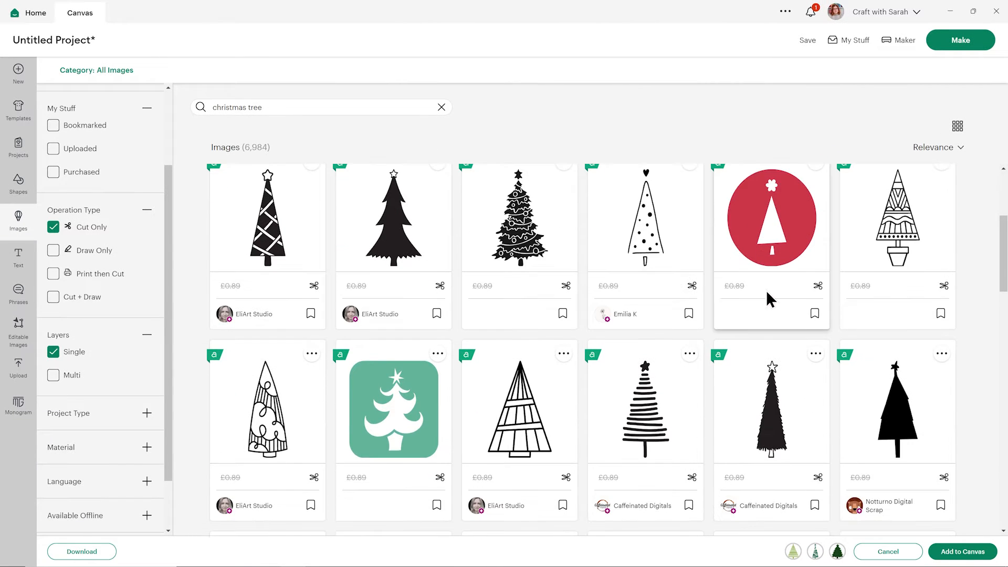
pyautogui.scroll(-3, 625, 289)
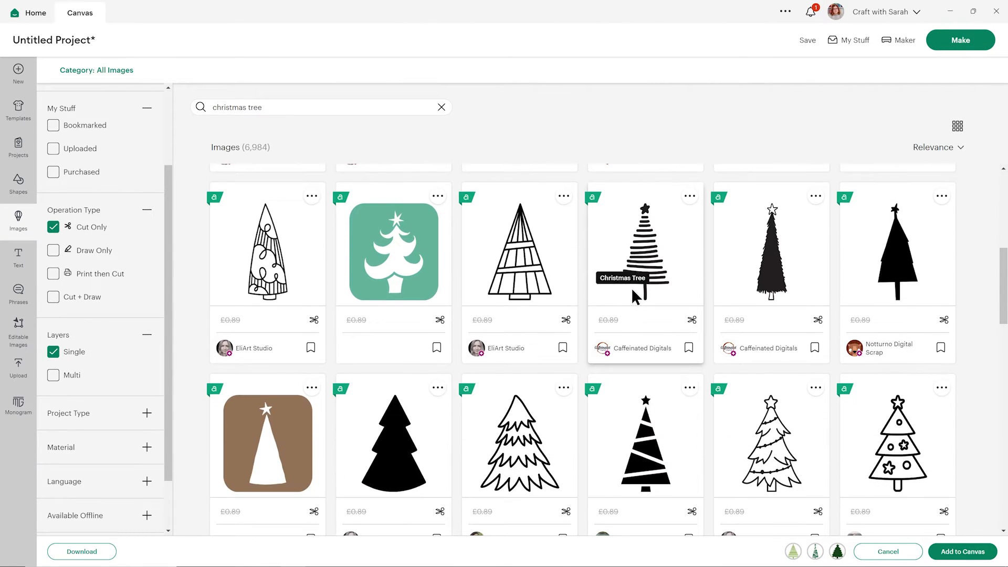
pyautogui.scroll(-2, 685, 301)
pyautogui.scroll(2, 668, 301)
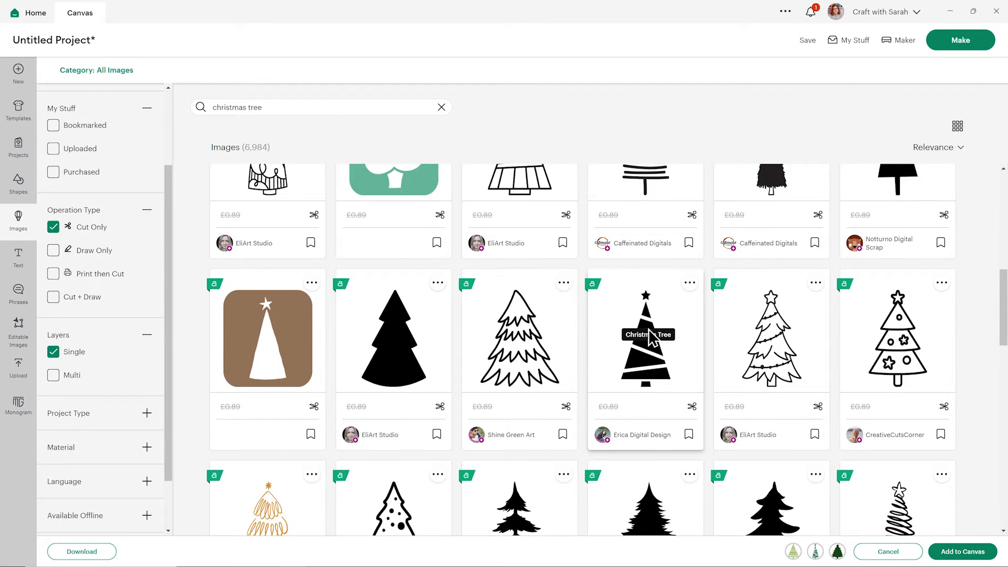
pyautogui.scroll(8, 662, 315)
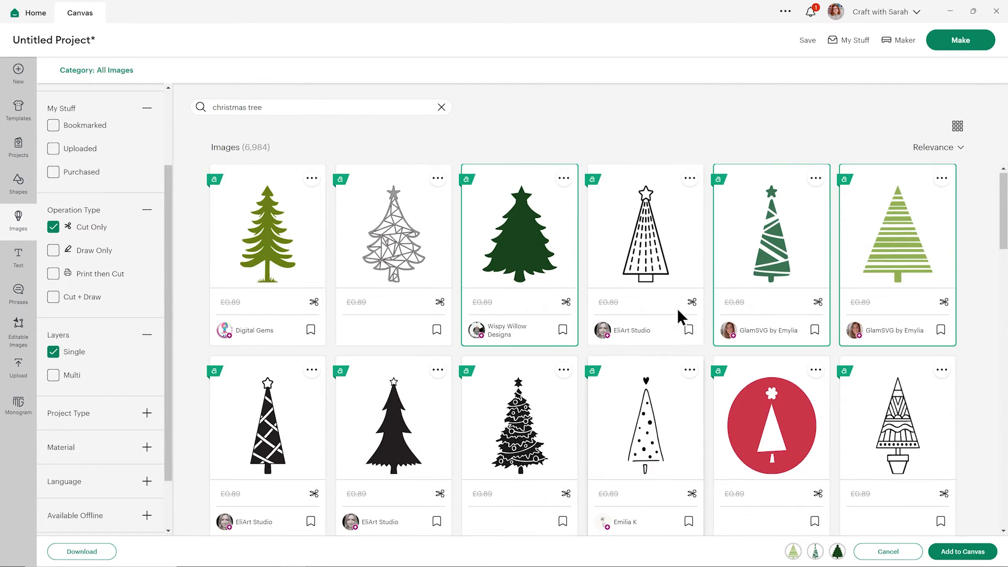
pyautogui.scroll(-5, 659, 320)
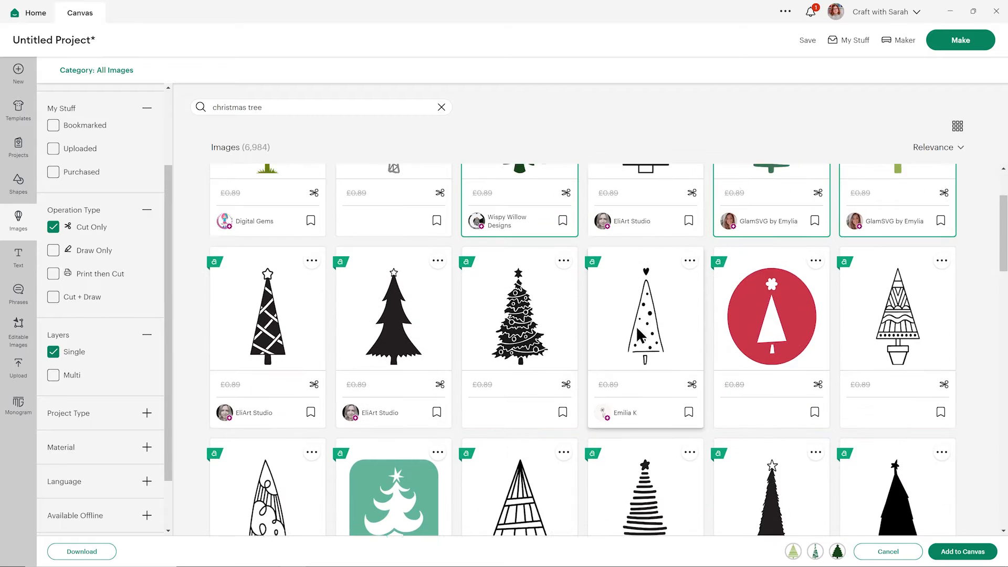
pyautogui.scroll(-4, 569, 318)
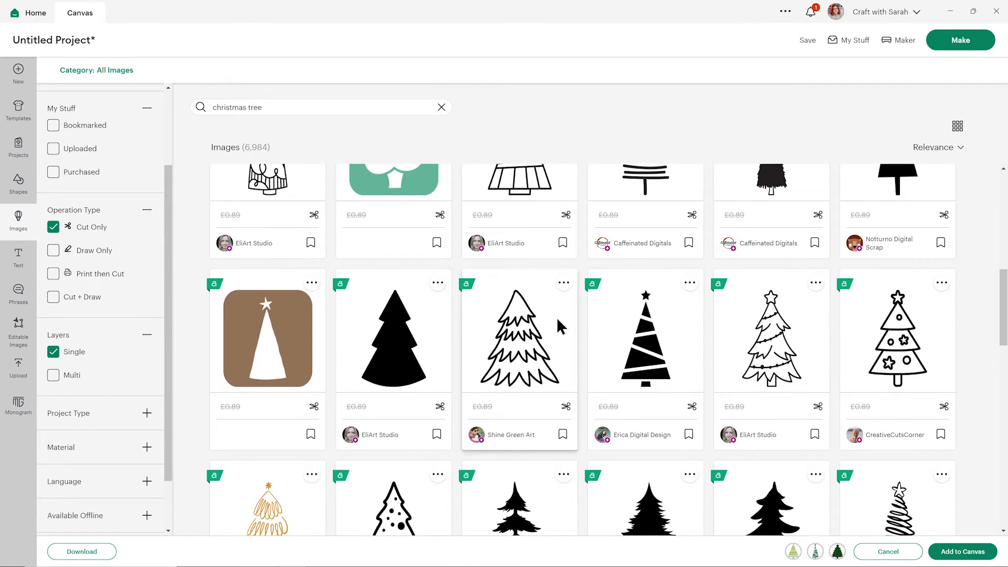
pyautogui.scroll(-1, 457, 394)
# - Include the plain solid black tree silhouette in the selection instead of the black polka-dot tree
pyautogui.click(403, 462)
pyautogui.scroll(-1, 415, 477)
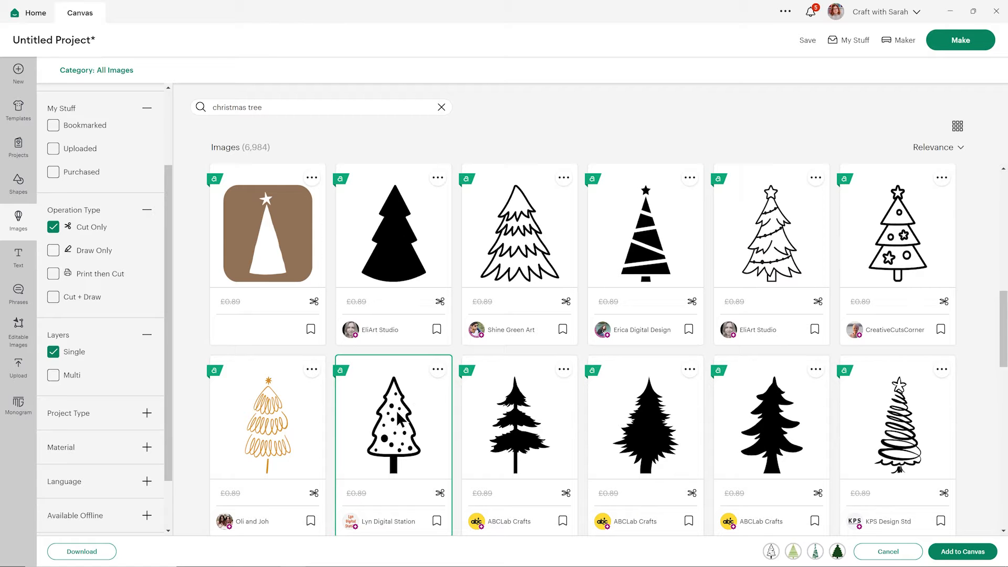
pyautogui.click(403, 437)
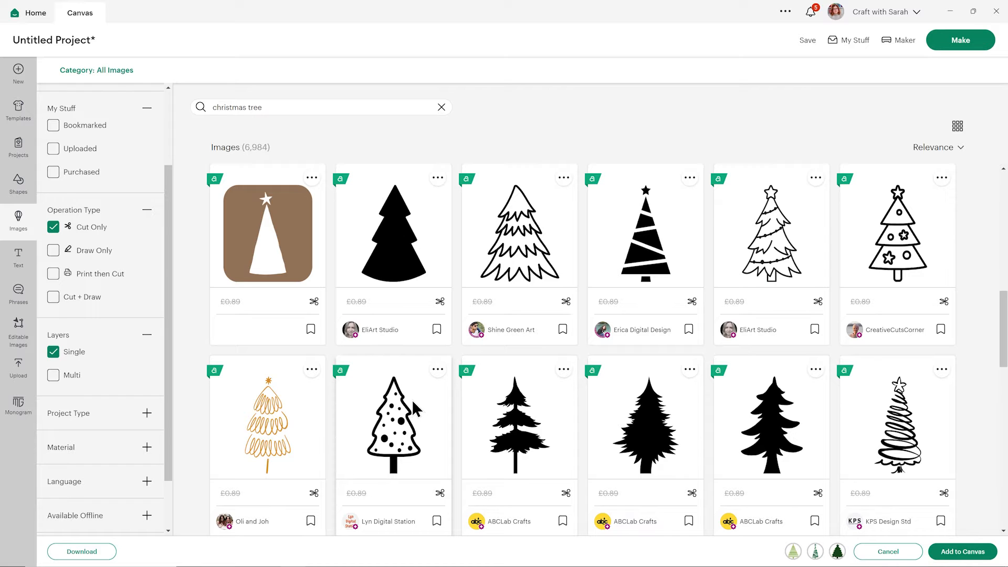
pyautogui.click(420, 260)
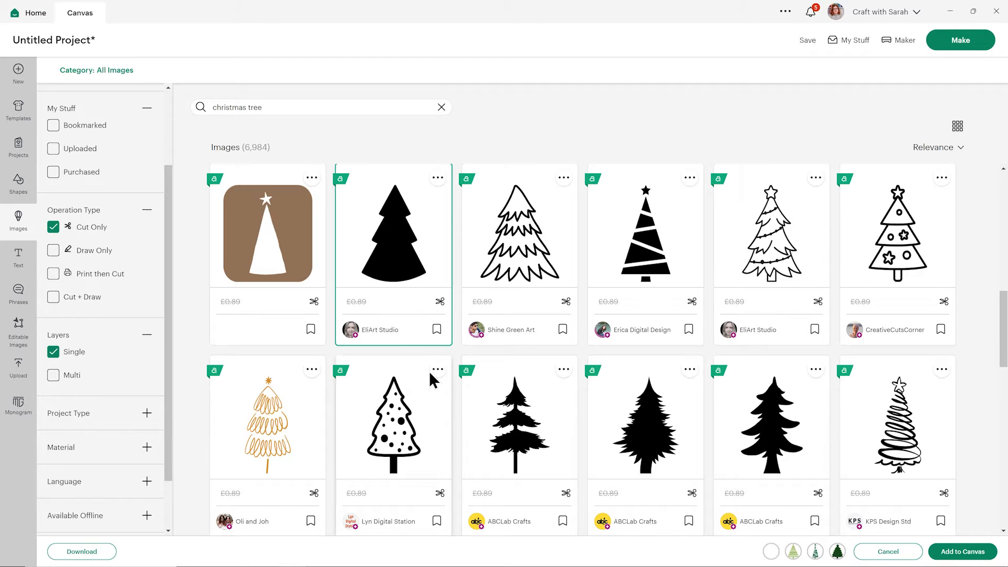
# - Include the black tree with pointed, jagged tiers in the selection instead of the scalloped black tree beside it
pyautogui.scroll(-5, 430, 372)
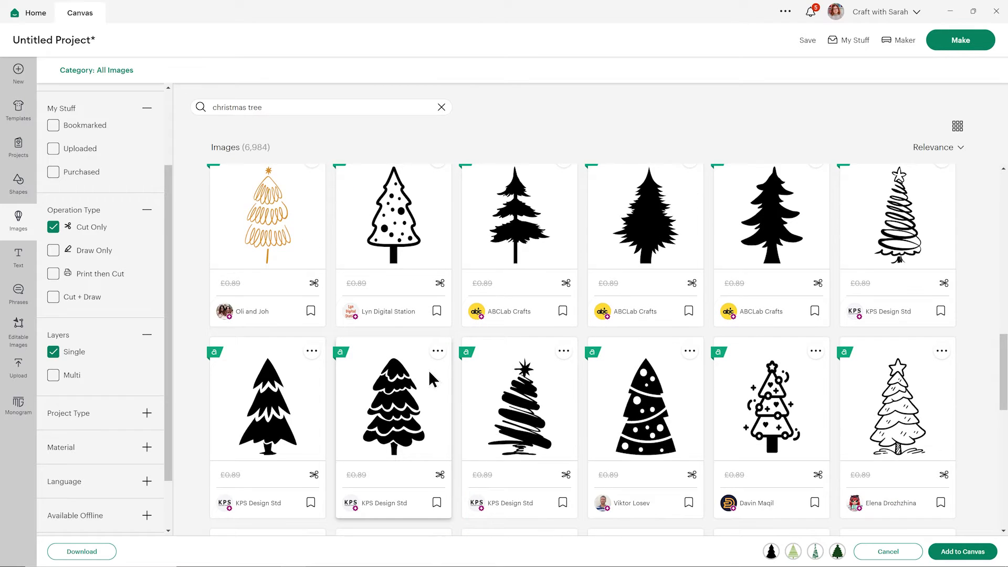
pyautogui.scroll(-1, 429, 372)
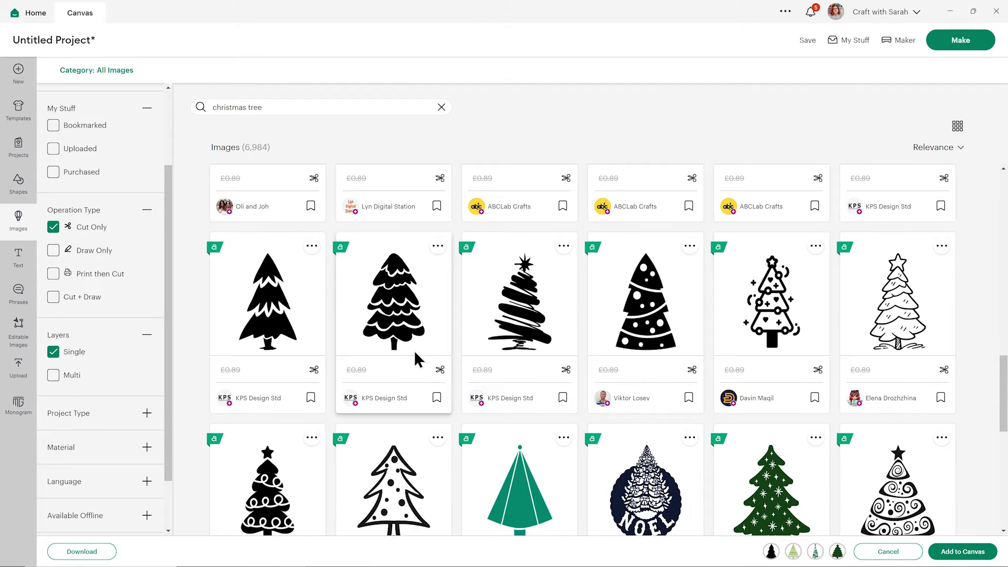
pyautogui.click(410, 315)
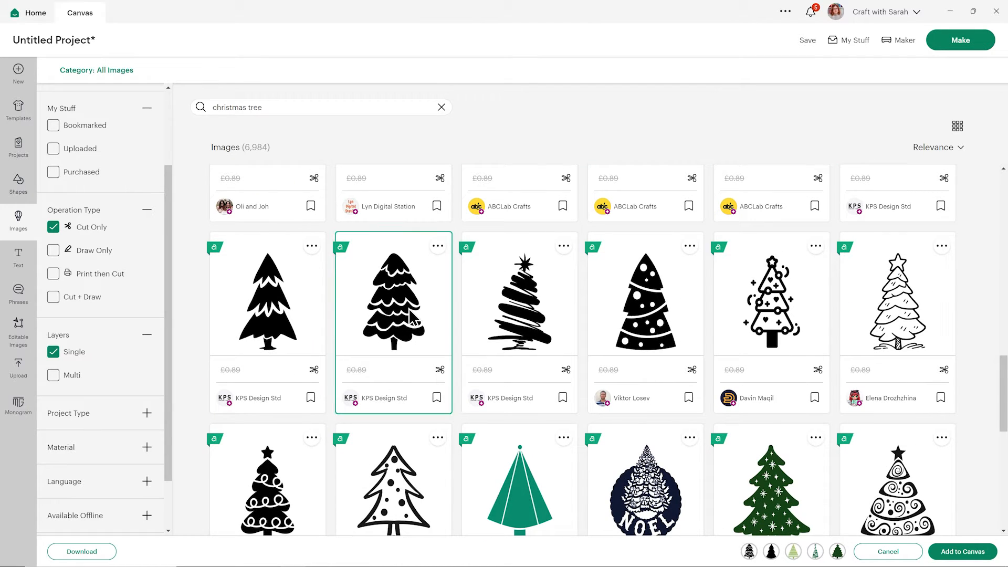
pyautogui.scroll(1, 412, 317)
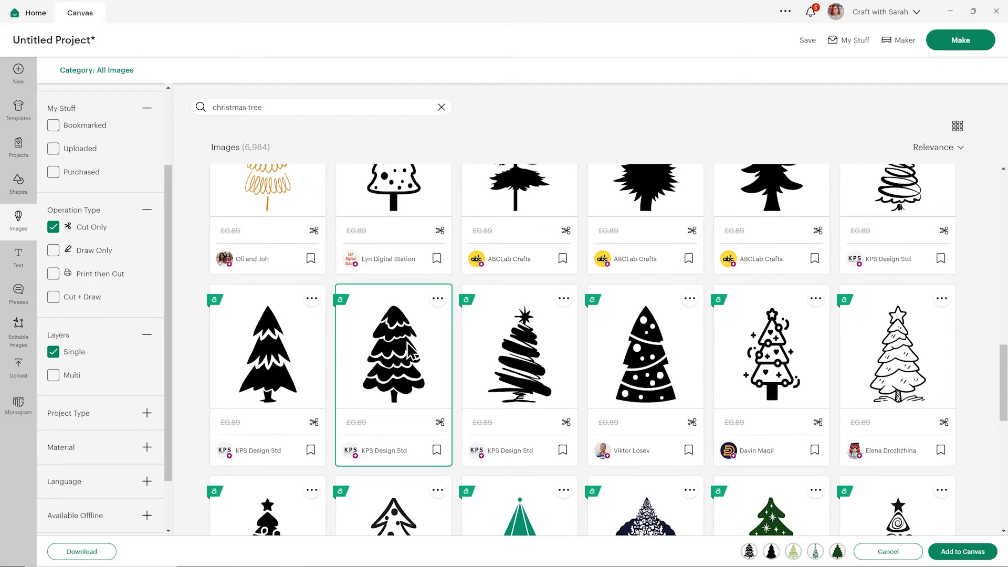
pyautogui.scroll(-1, 401, 346)
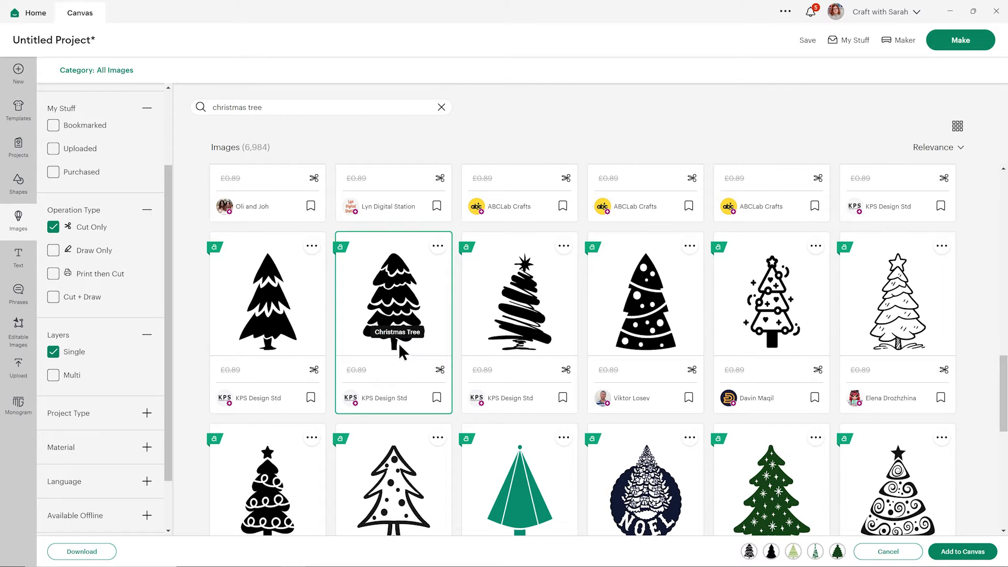
pyautogui.scroll(-1, 411, 344)
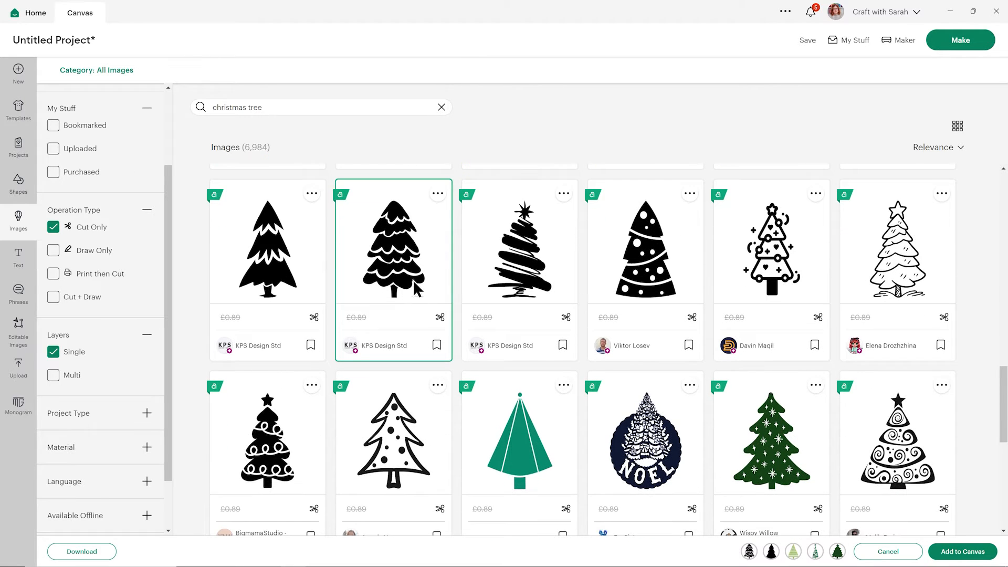
pyautogui.click(409, 284)
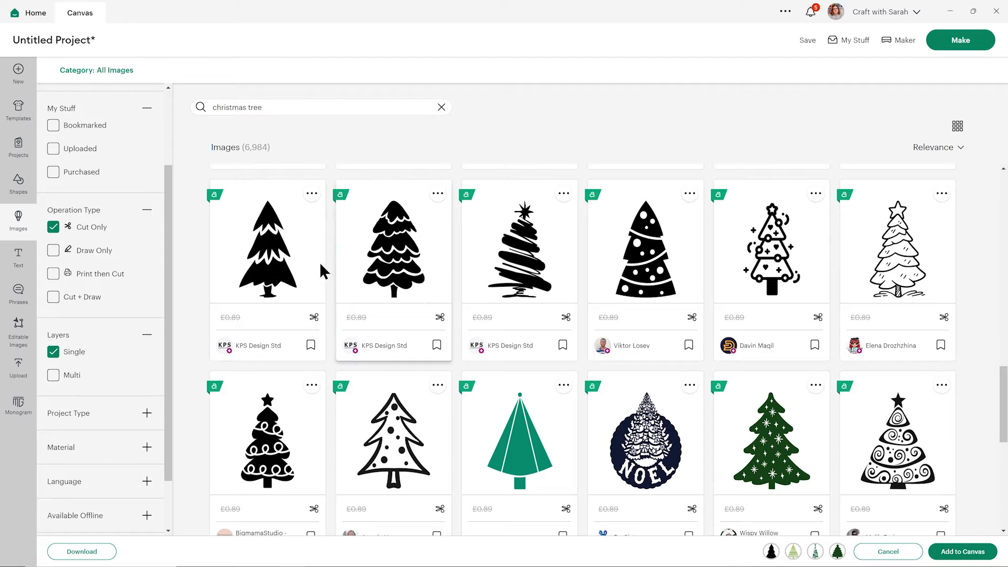
pyautogui.click(257, 258)
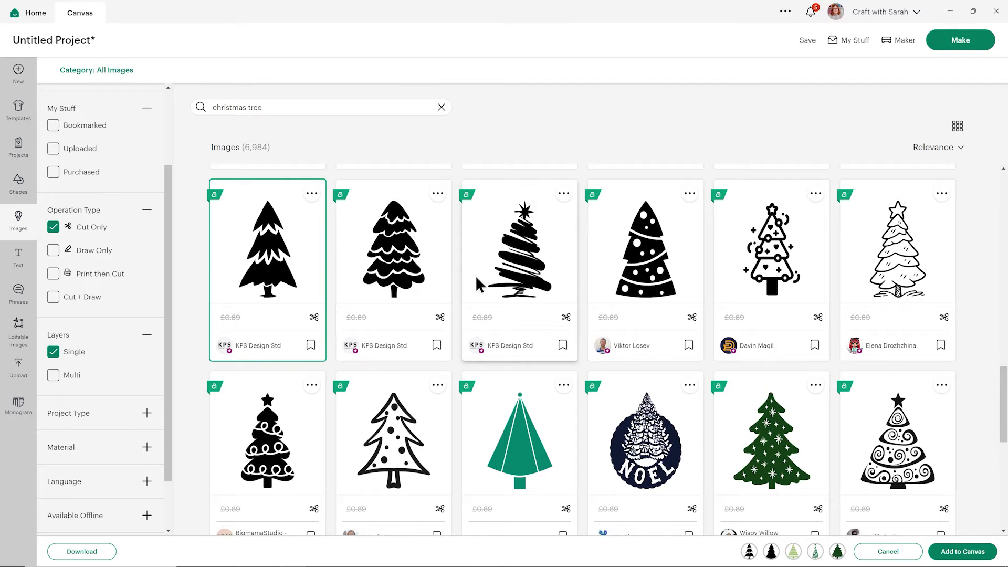
# - Look through more of the Christmas tree results, comparing solid, outlined and patterned designs
pyautogui.scroll(3, 474, 276)
pyautogui.scroll(6, 471, 265)
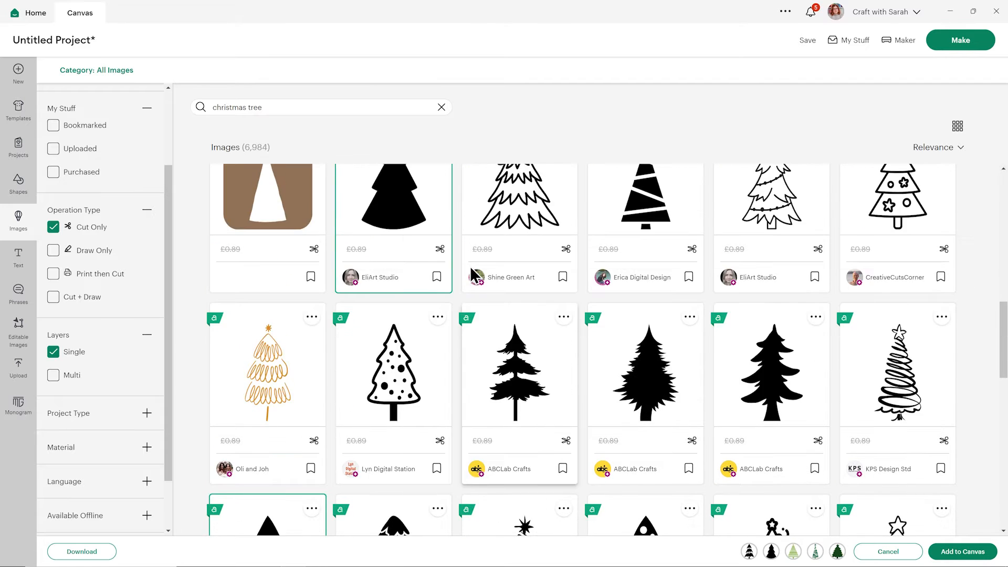
pyautogui.scroll(-7, 471, 304)
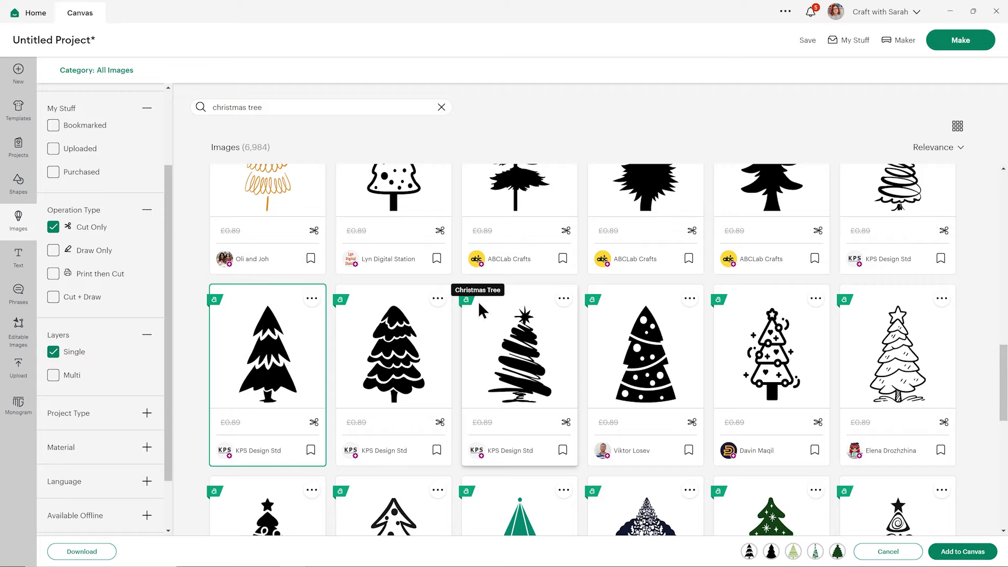
pyautogui.scroll(-5, 479, 307)
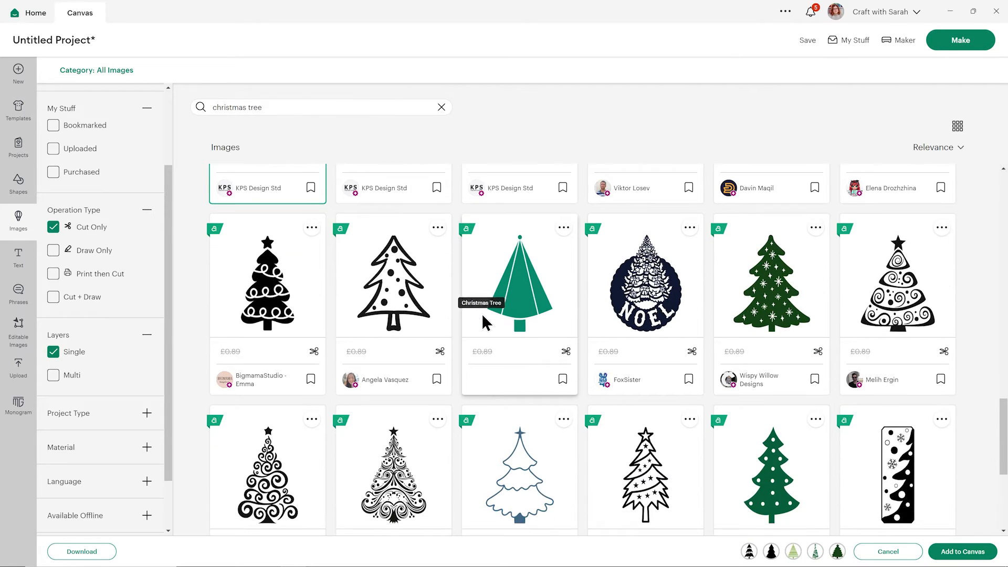
pyautogui.scroll(-2, 481, 313)
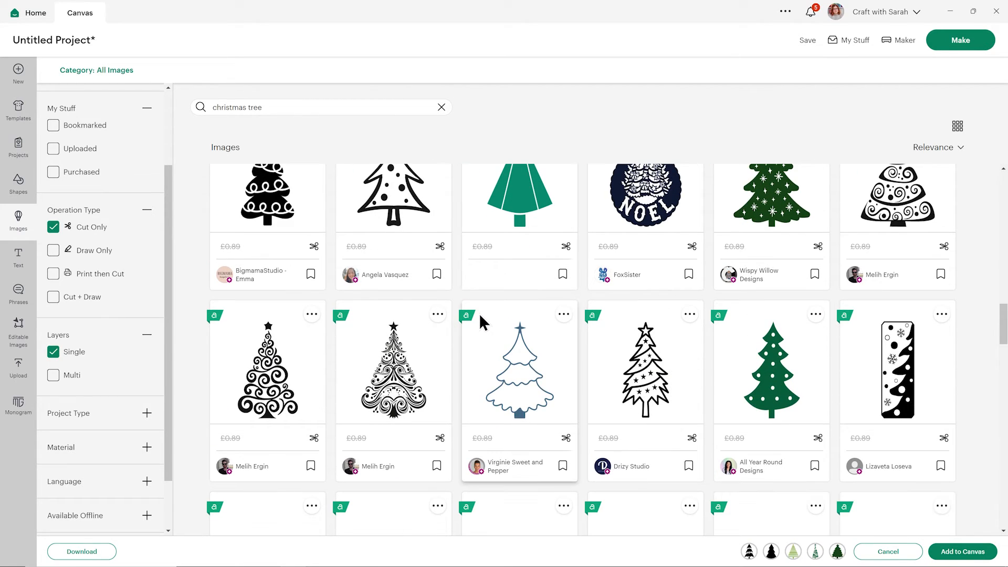
pyautogui.scroll(-2, 473, 313)
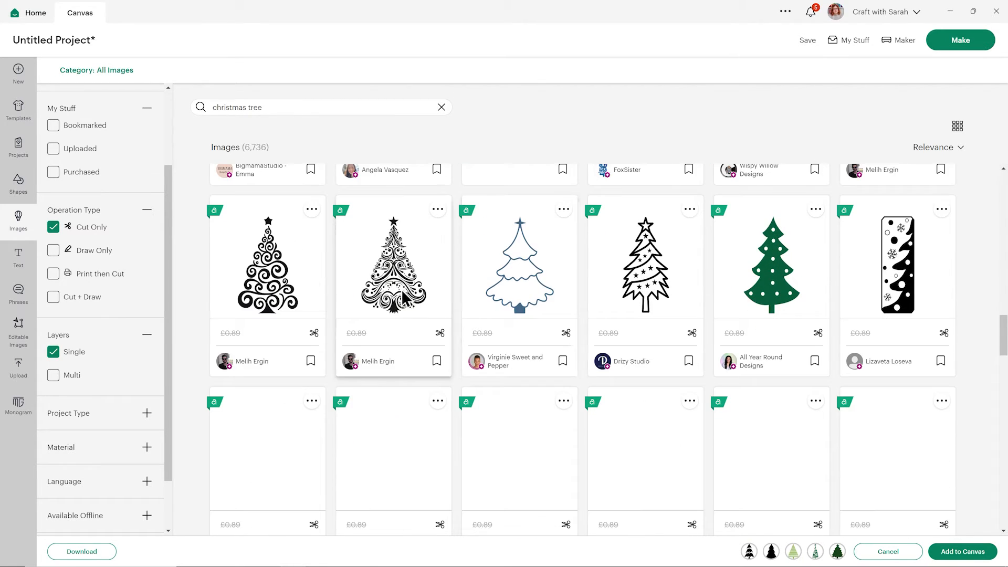
pyautogui.scroll(-2, 401, 294)
pyautogui.scroll(-1, 400, 300)
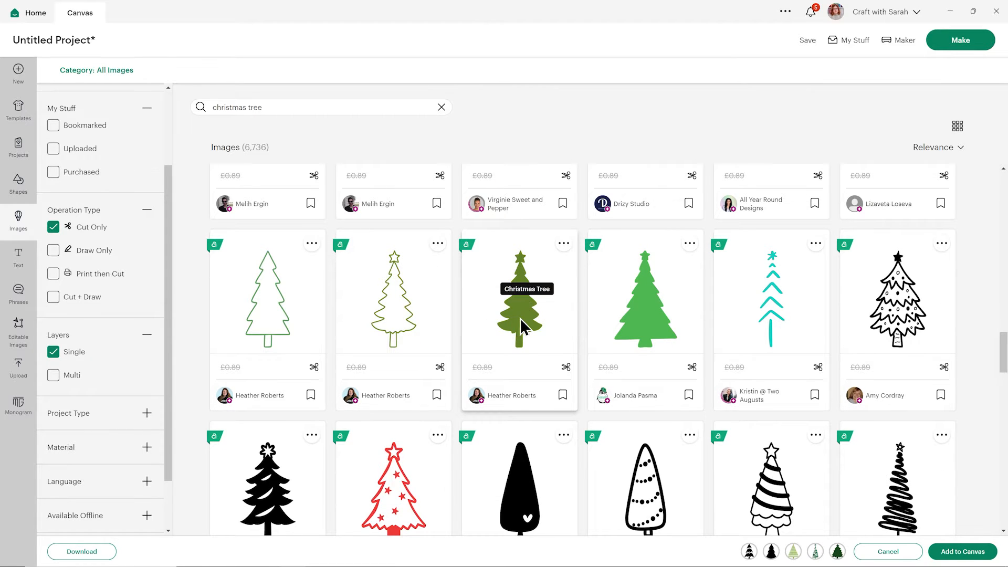
pyautogui.scroll(-4, 522, 320)
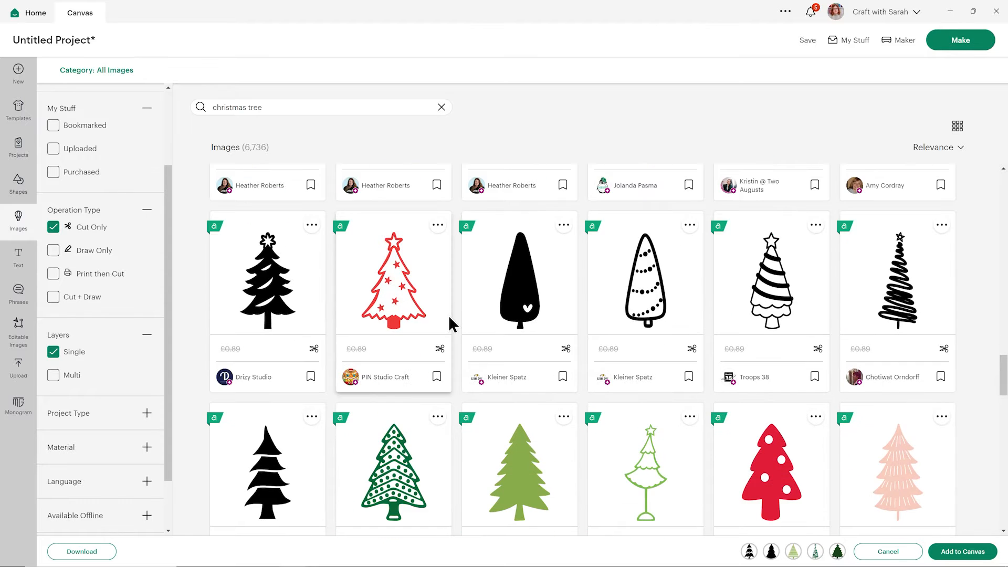
pyautogui.scroll(-3, 468, 314)
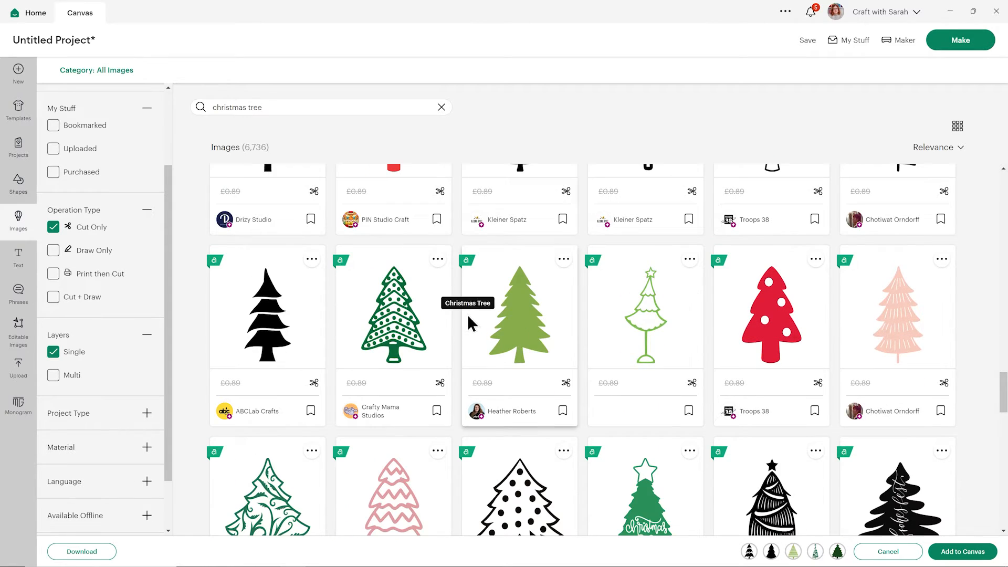
pyautogui.scroll(-1, 467, 314)
pyautogui.scroll(-1, 465, 321)
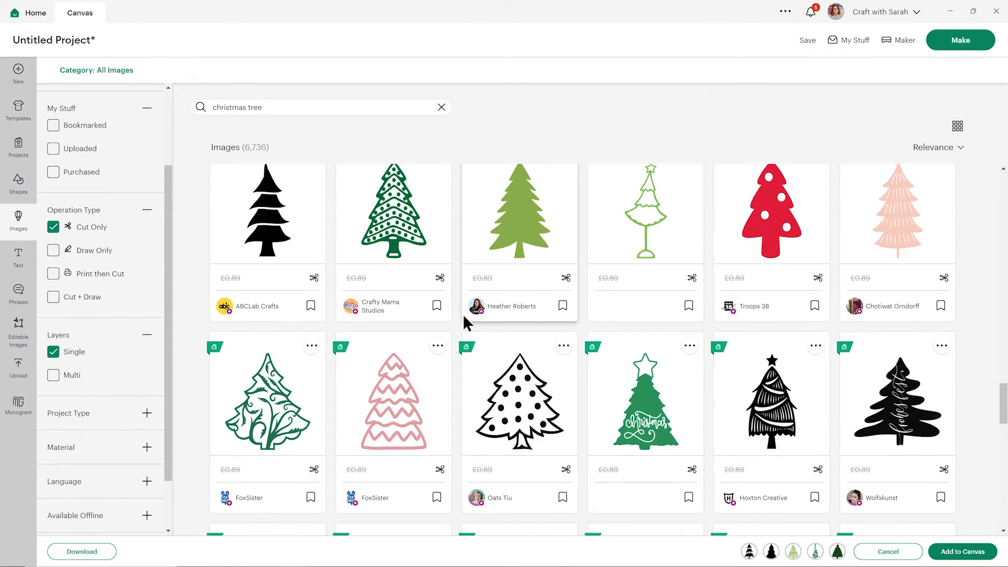
# - Select the pink zigzag tree and the black outlined tree with wavy bands, and add all chosen trees to the canvas
pyautogui.click(390, 388)
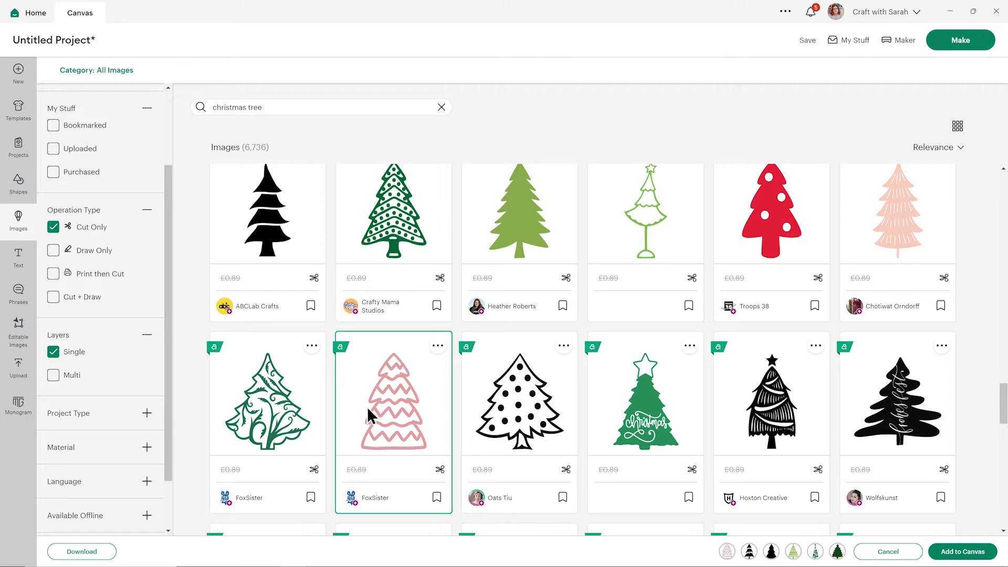
pyautogui.scroll(-2, 399, 386)
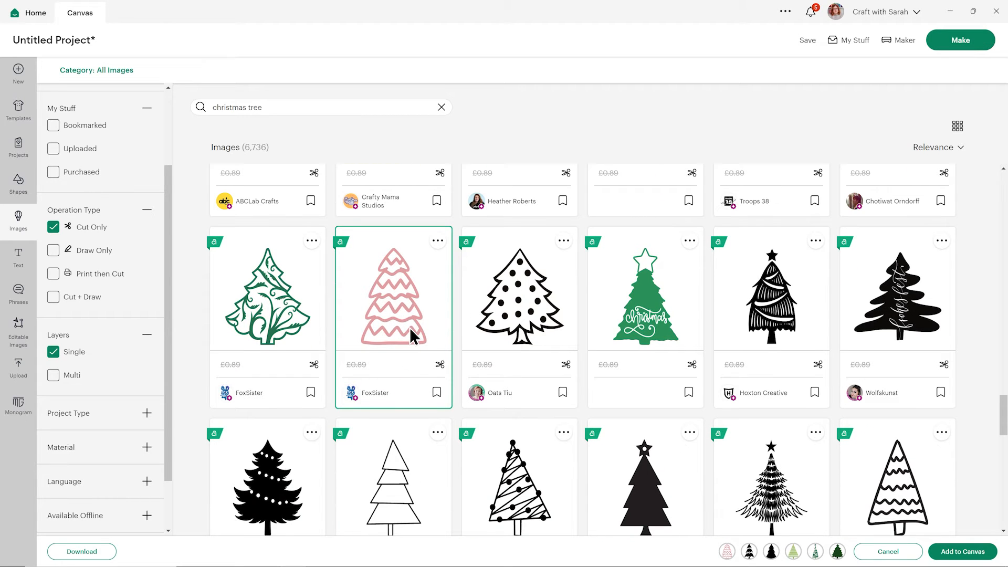
pyautogui.scroll(-2, 758, 353)
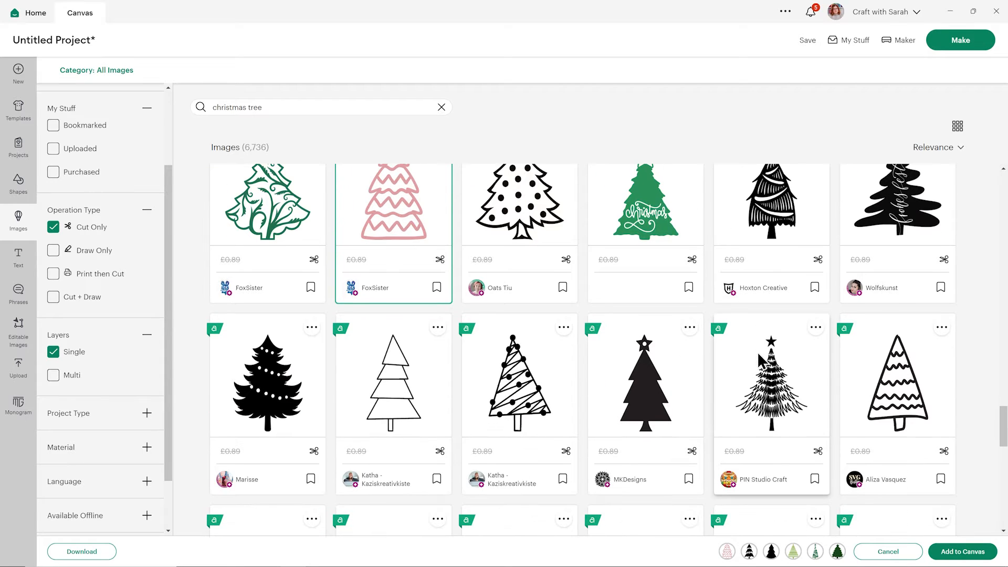
pyautogui.click(887, 429)
pyautogui.scroll(-1, 895, 432)
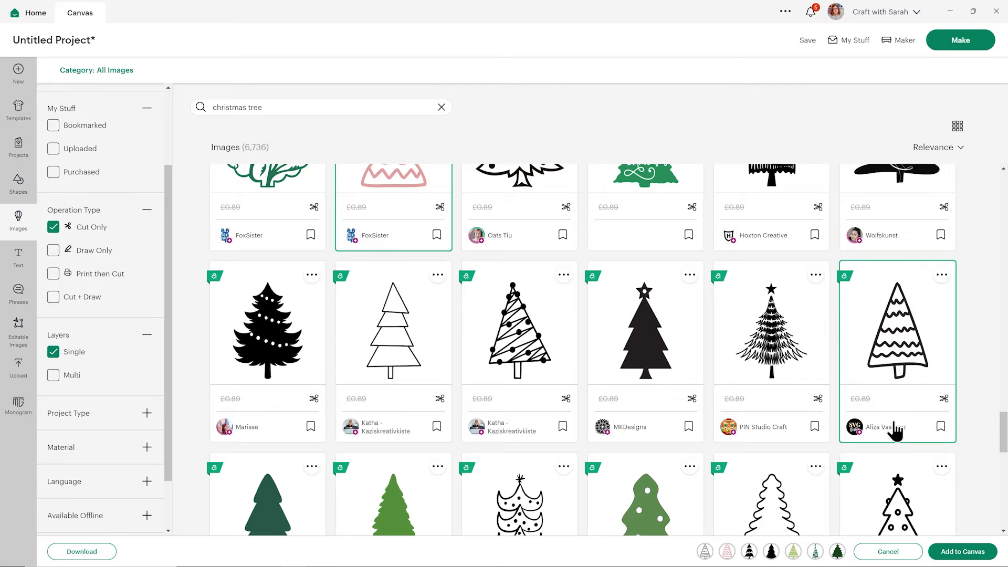
pyautogui.click(968, 551)
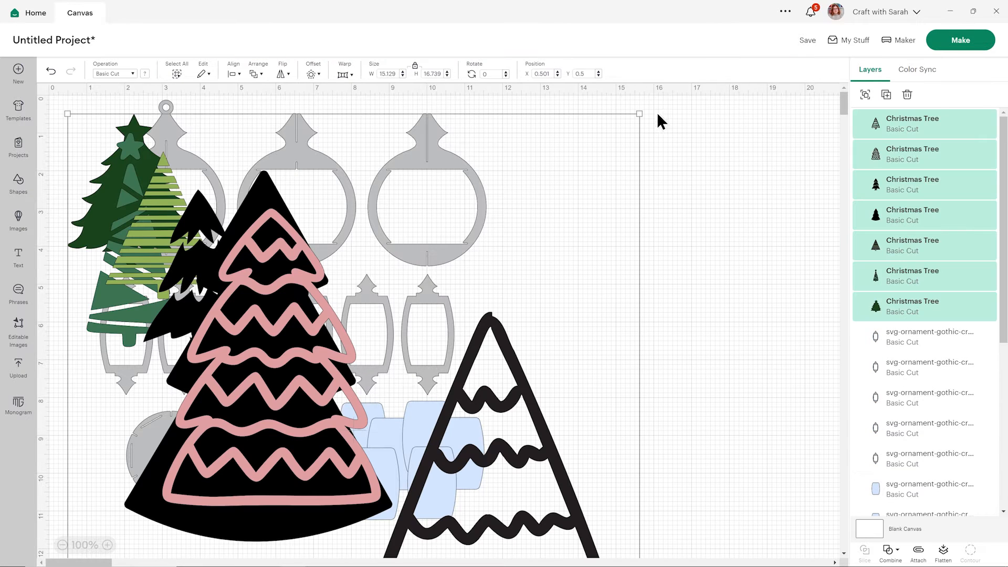
# - Shrink the imported Christmas trees, move them clear of the ornament pieces, and separate the pink zigzag and black outlined trees from the group
pyautogui.moveTo(639, 113); pyautogui.dragTo(238, 352)
pyautogui.moveTo(227, 428); pyautogui.dragTo(457, 284)
pyautogui.moveTo(790, 120); pyautogui.dragTo(600, 331)
pyautogui.moveTo(486, 423); pyautogui.dragTo(534, 384)
pyautogui.click(667, 358)
# - Scale the solid black tree down to about 1.27 × 1.76 in above the pink tree
pyautogui.click(556, 268)
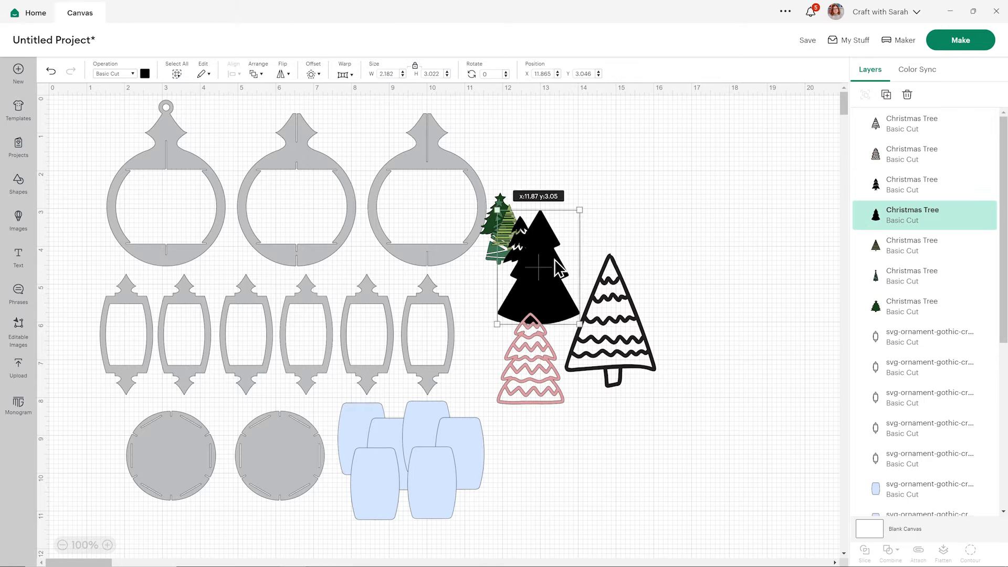
pyautogui.moveTo(589, 206); pyautogui.dragTo(551, 259)
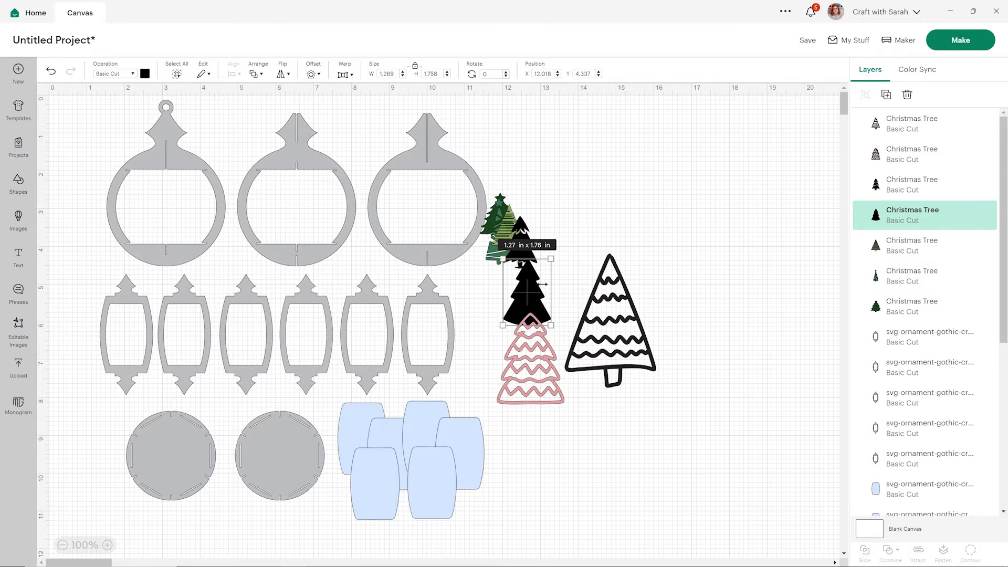
pyautogui.click(578, 272)
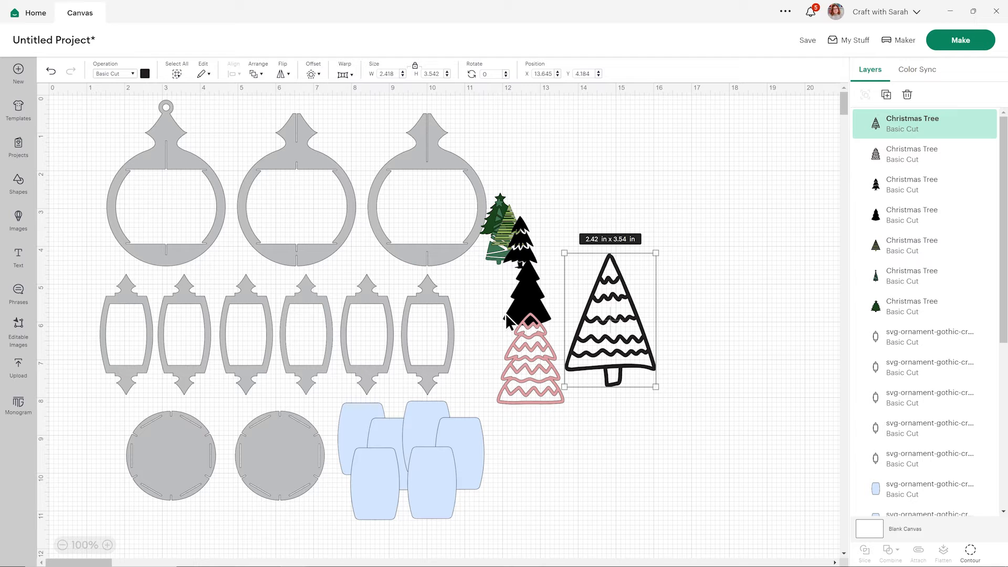
# - Separate the overlapping small trees and place the jagged black, star-topped green and striped light green trees above the first three narrow frames
pyautogui.moveTo(522, 244); pyautogui.dragTo(558, 229)
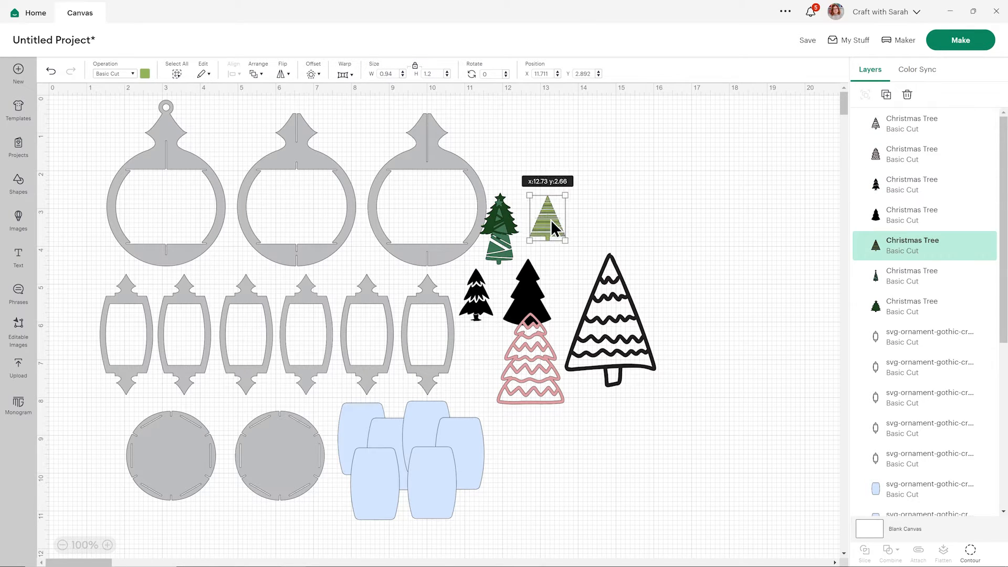
pyautogui.click(512, 250)
pyautogui.moveTo(480, 310); pyautogui.dragTo(134, 262)
pyautogui.moveTo(516, 251); pyautogui.dragTo(188, 253)
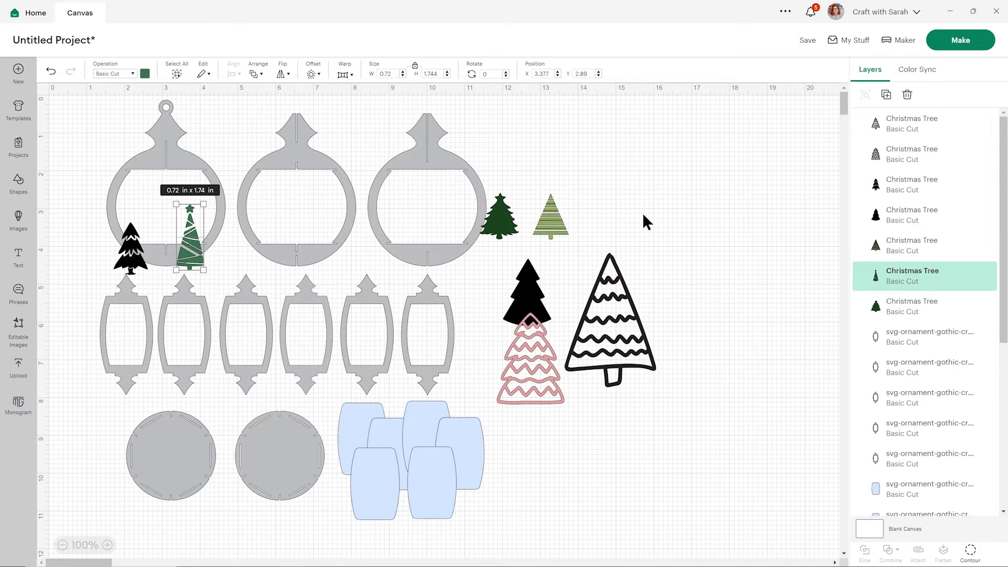
pyautogui.moveTo(550, 222); pyautogui.dragTo(252, 250)
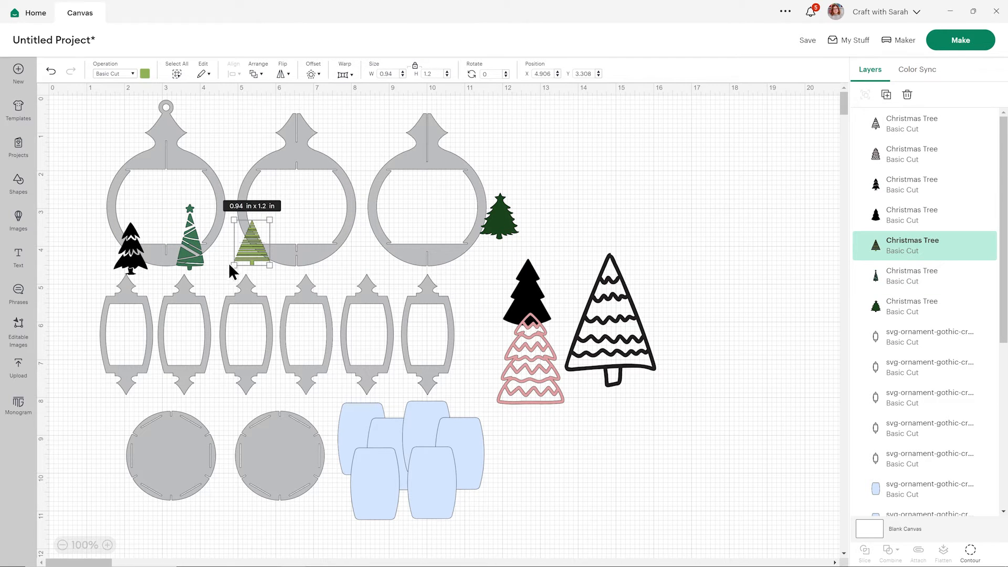
# - Move the first narrow frame slightly away from the others and hide its inner window contour to make it a solid panel
pyautogui.click(106, 545)
pyautogui.click(107, 545)
pyautogui.click(107, 546)
pyautogui.moveTo(72, 563); pyautogui.dragTo(59, 563)
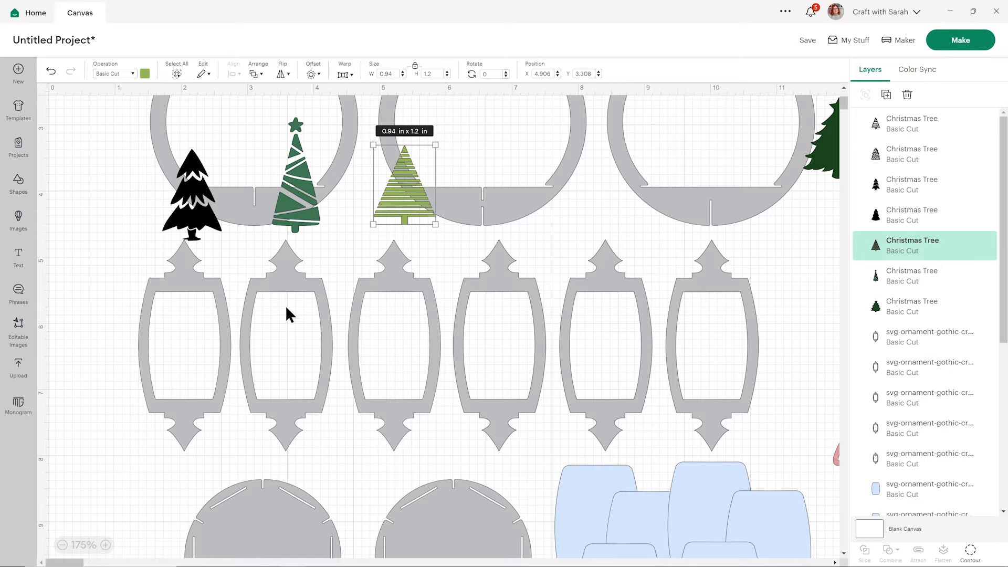
pyautogui.click(200, 324)
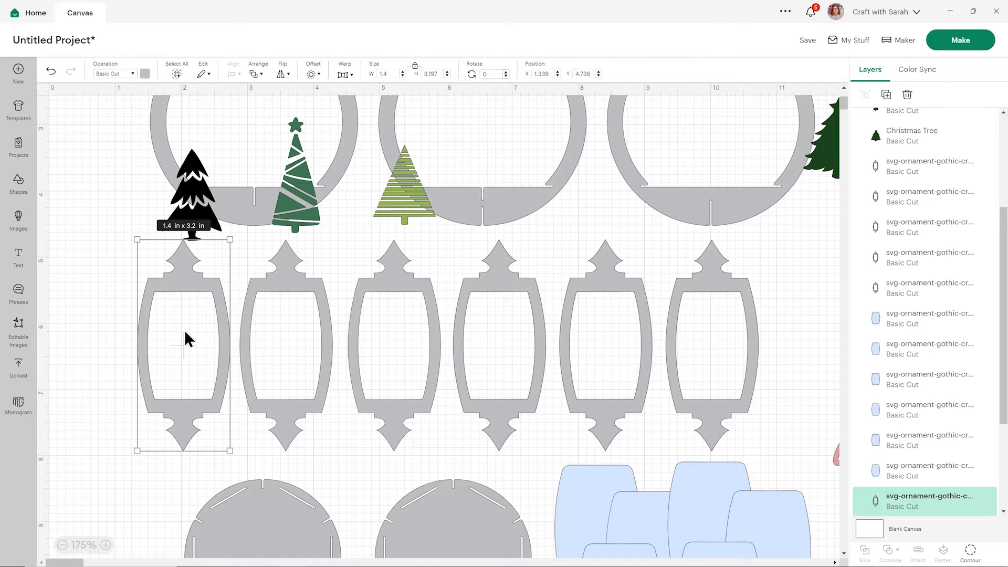
pyautogui.moveTo(185, 332); pyautogui.dragTo(172, 335)
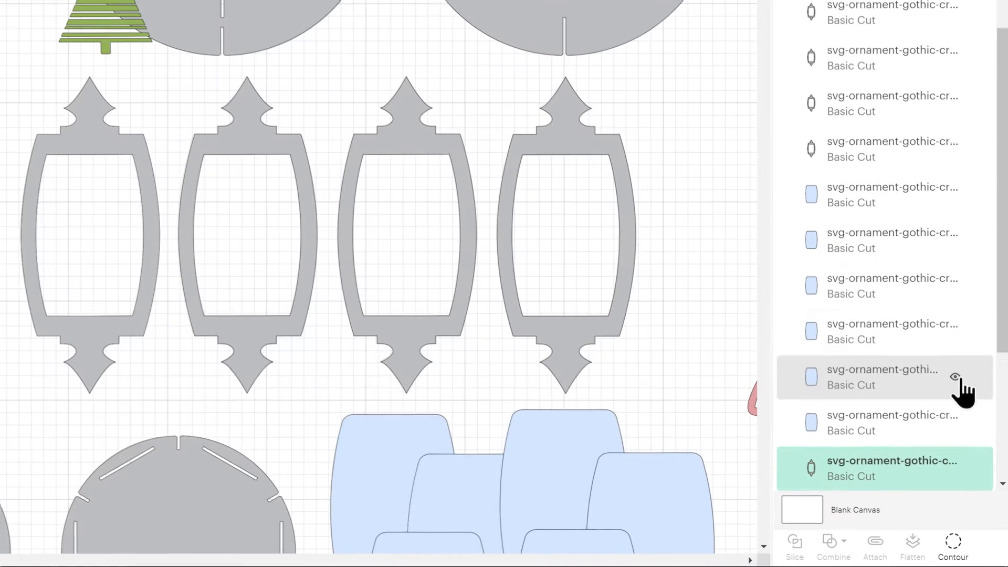
pyautogui.click(954, 546)
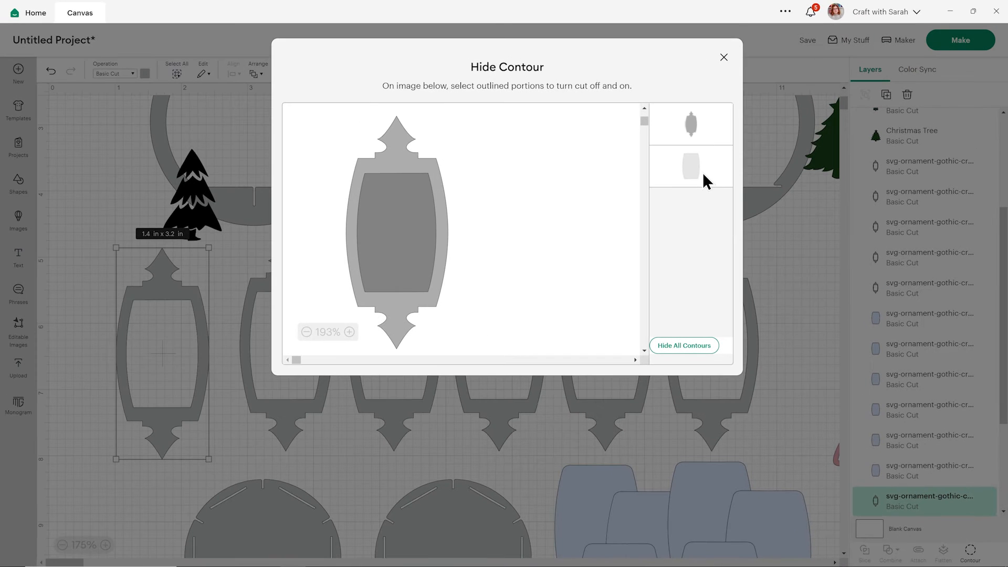
pyautogui.click(702, 172)
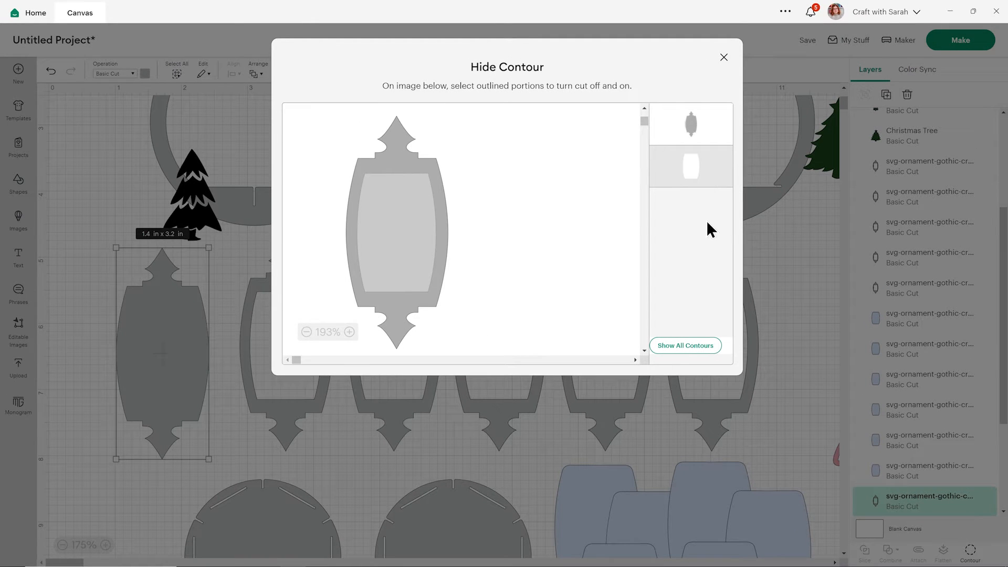
pyautogui.click(725, 56)
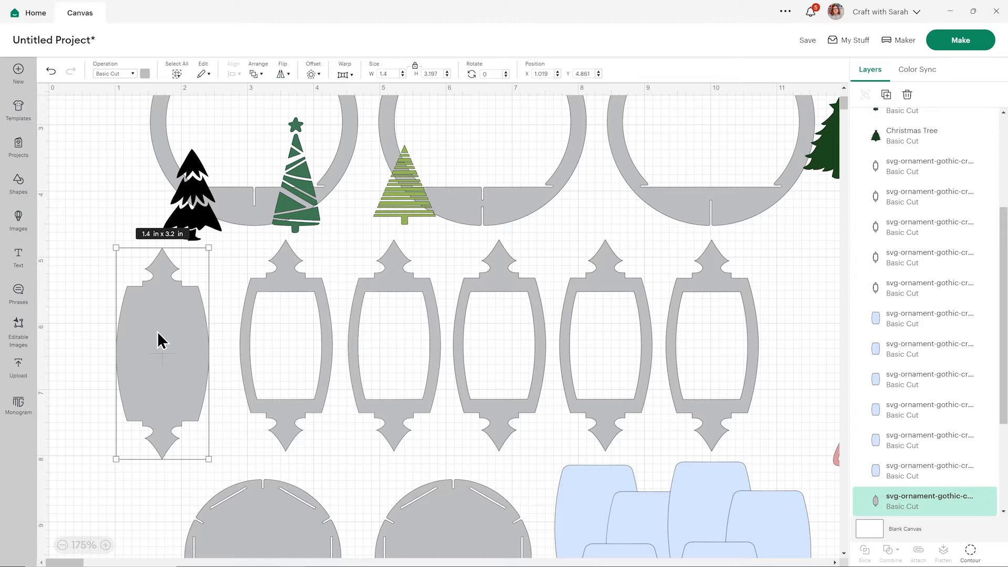
# - Place the jagged black tree on the solid narrow panel and size it to about 1.07 × 1.66 in
pyautogui.click(106, 202)
pyautogui.click(204, 210)
pyautogui.moveTo(205, 210); pyautogui.dragTo(168, 347)
pyautogui.moveTo(187, 380)
pyautogui.mouseDown()
pyautogui.moveTo(203, 413)
pyautogui.moveTo(174, 387)
pyautogui.mouseUp()
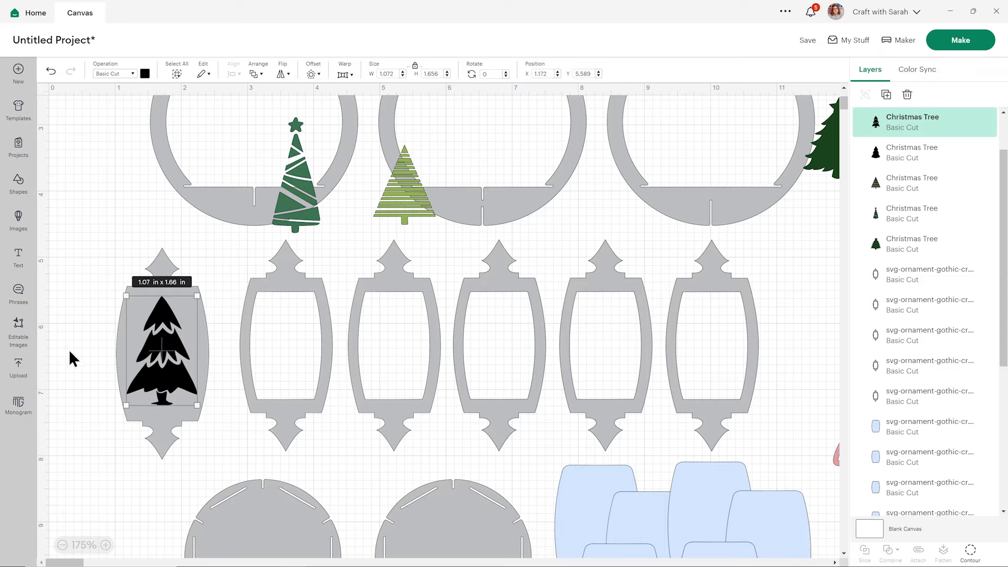
pyautogui.click(68, 348)
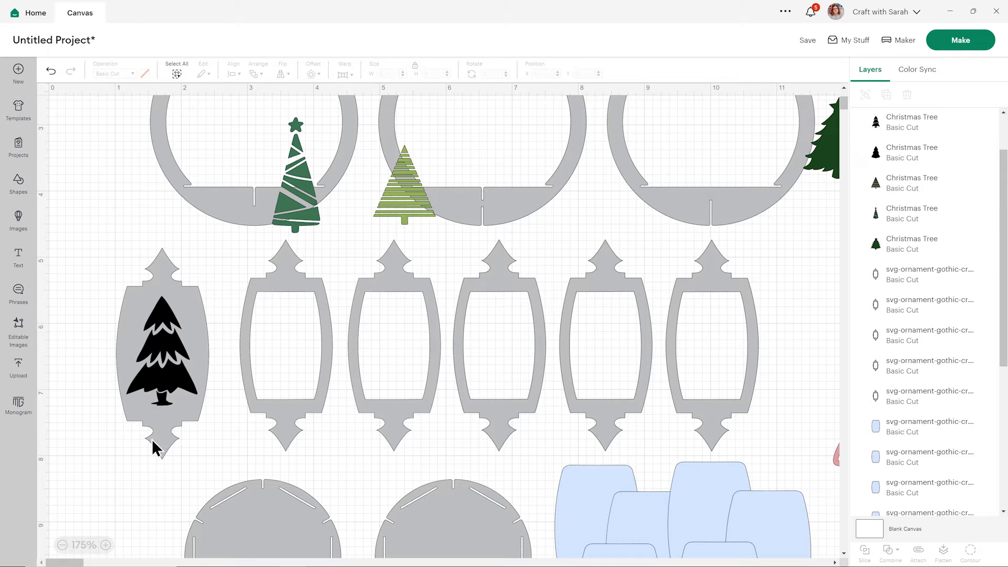
# - Hide the trunk contour of the jagged black tree on the panel
pyautogui.click(171, 403)
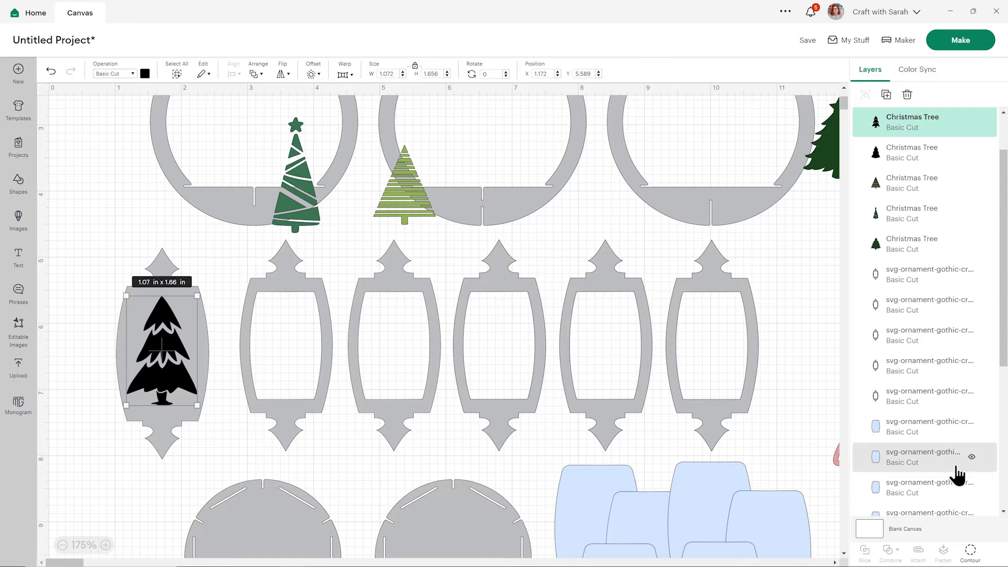
pyautogui.click(971, 552)
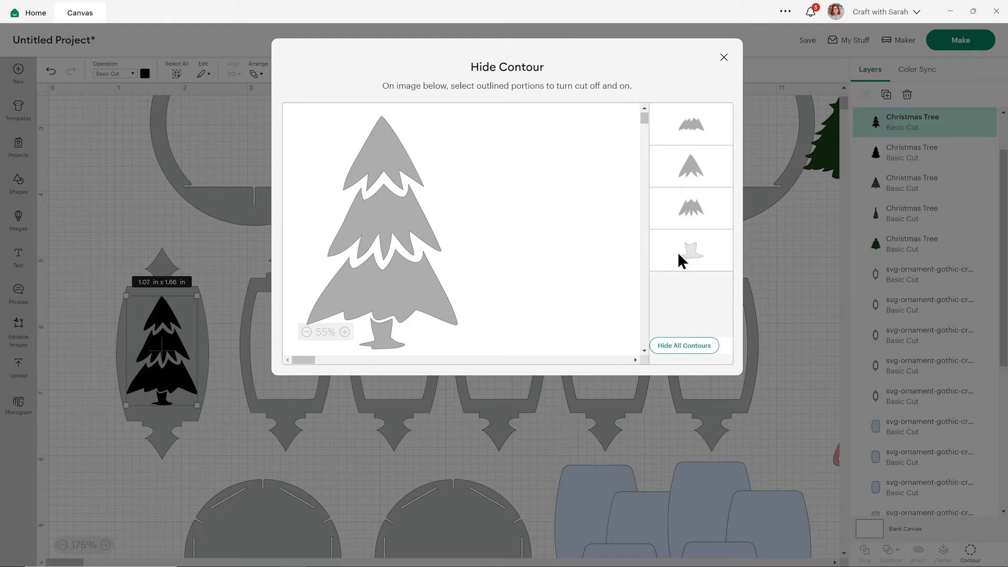
pyautogui.click(678, 252)
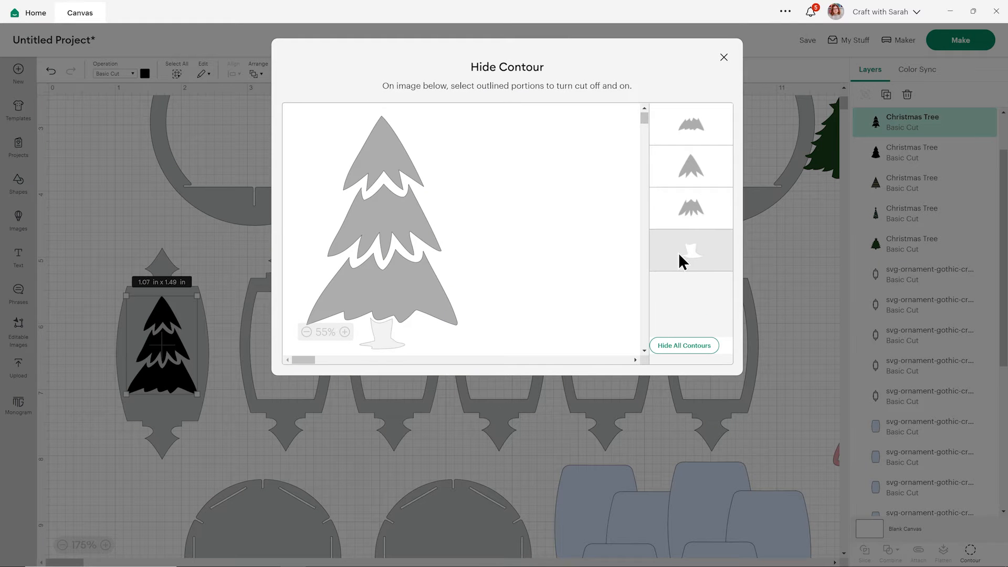
pyautogui.click(723, 58)
pyautogui.click(140, 206)
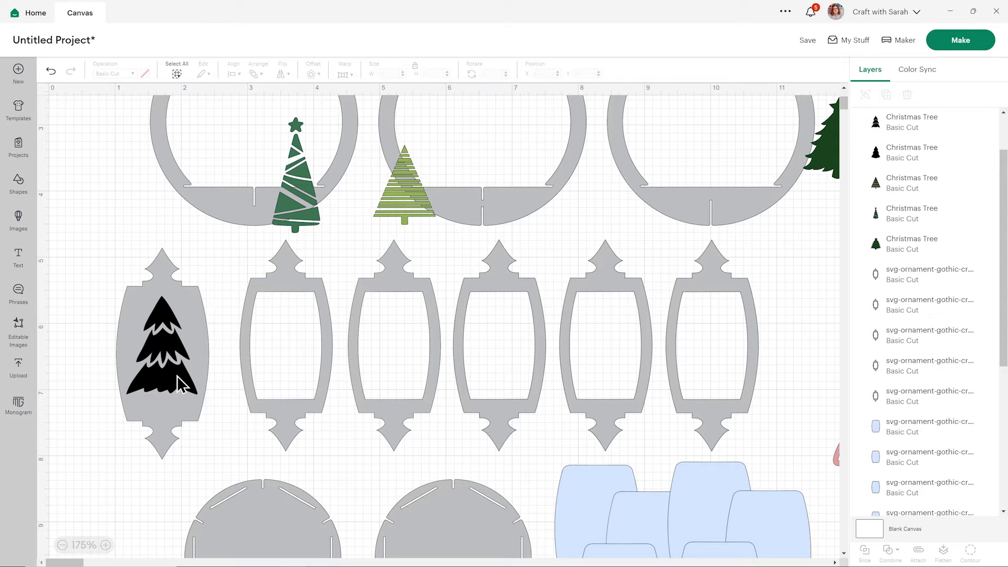
# - Add a square and shape it into a trunk about 0.15 × 0.33 in, centred just below the jagged black tree
pyautogui.click(24, 229)
pyautogui.click(17, 227)
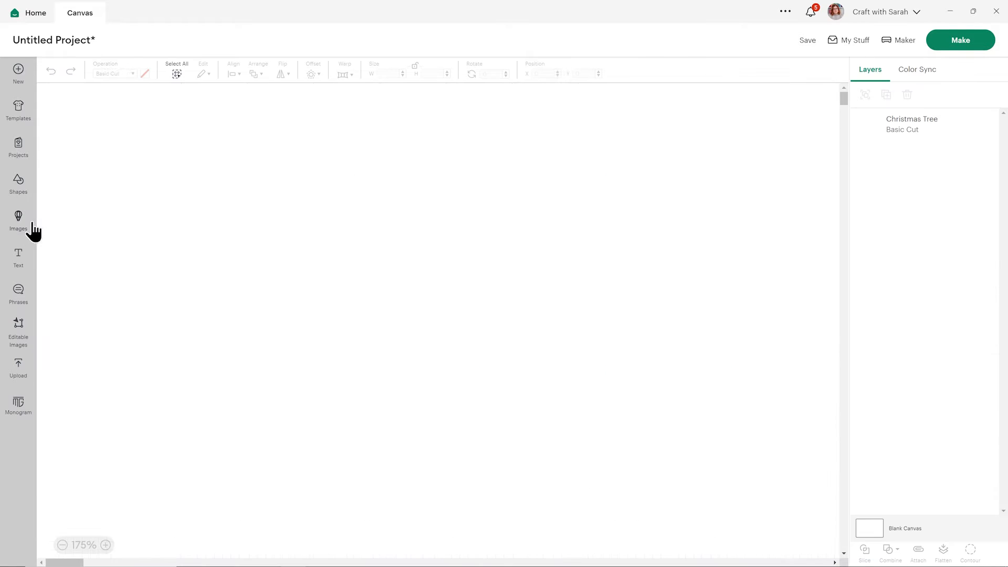
pyautogui.click(18, 186)
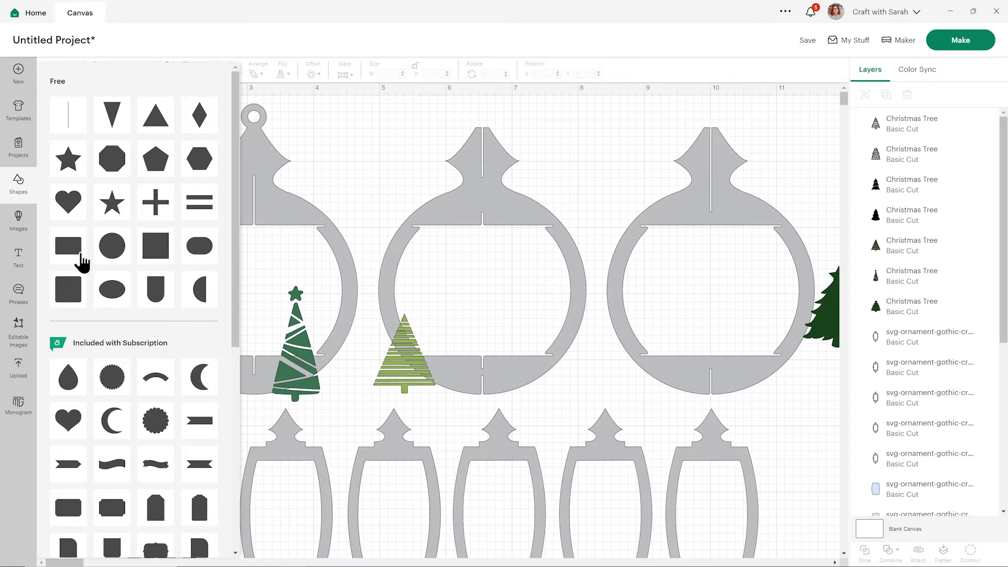
pyautogui.scroll(-2, 151, 274)
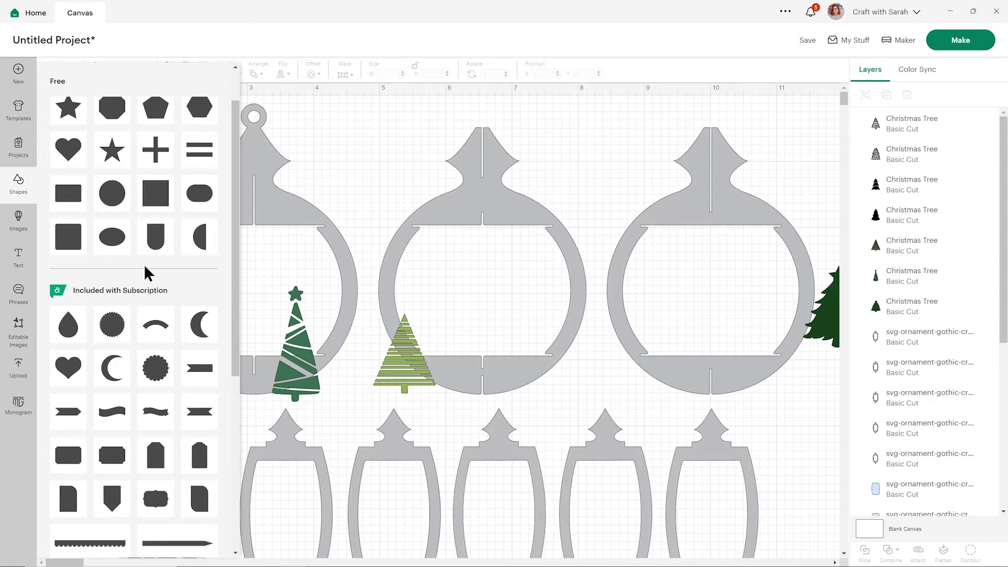
pyautogui.click(153, 200)
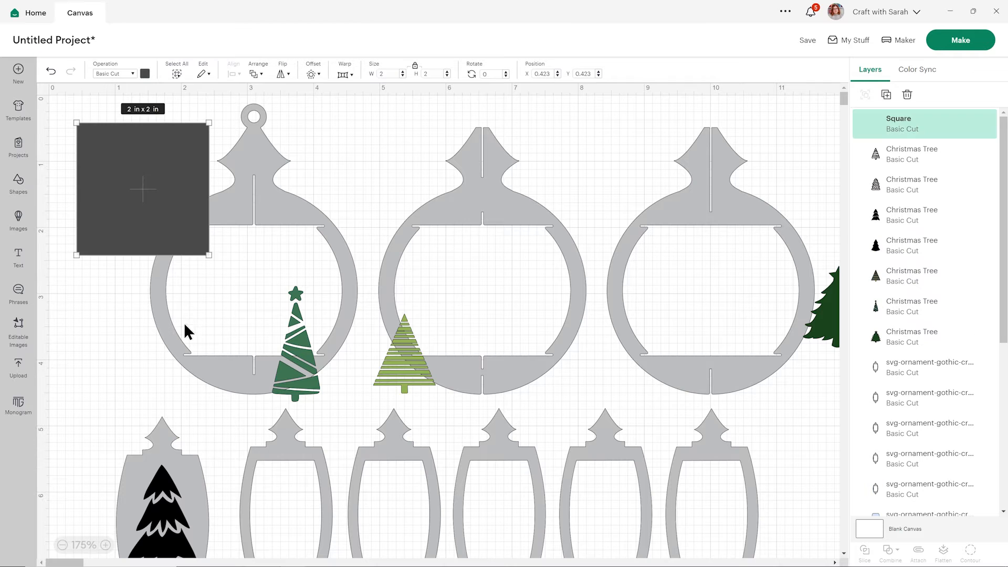
pyautogui.moveTo(175, 162); pyautogui.dragTo(195, 312)
pyautogui.scroll(-3, 208, 311)
pyautogui.moveTo(227, 159); pyautogui.dragTo(164, 426)
pyautogui.click(89, 282)
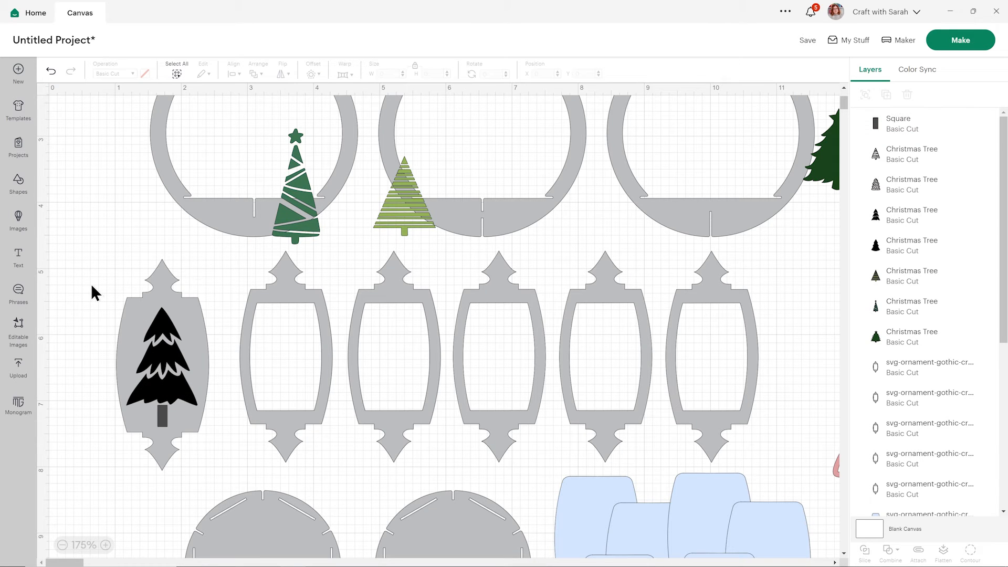
pyautogui.click(163, 417)
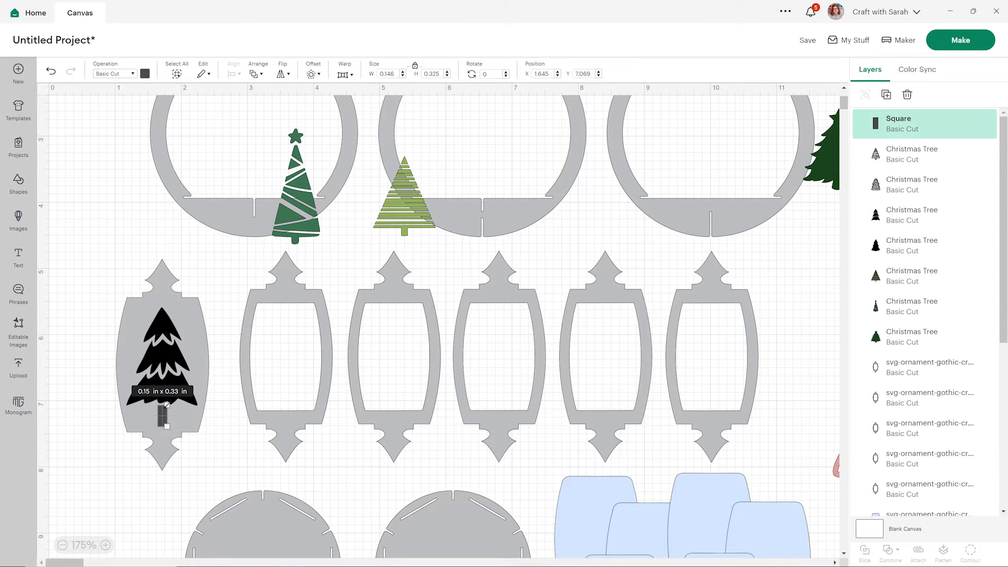
pyautogui.click(94, 276)
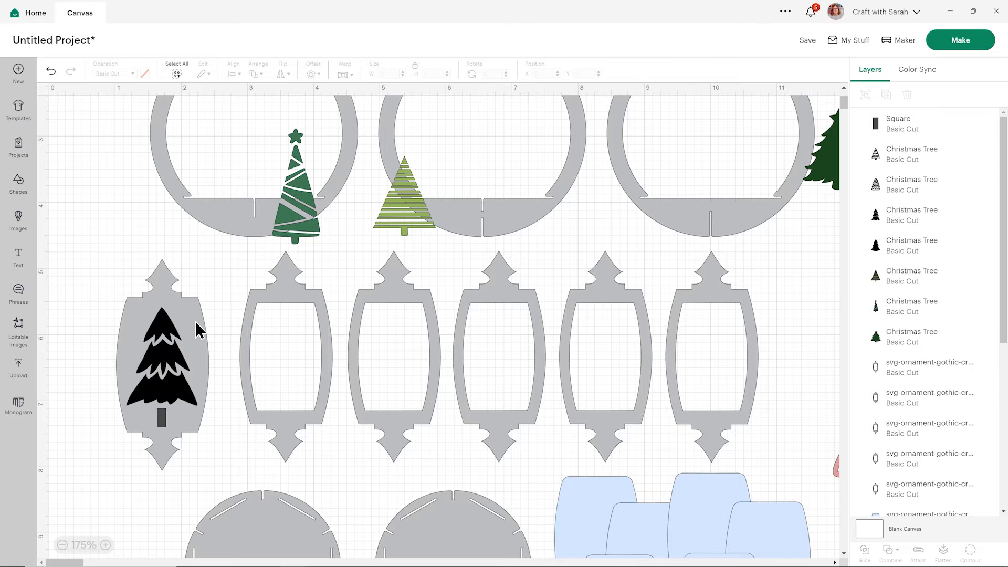
# - Add a circle, shrink it to about 0.12 in and place it on the panel to the right of the tree's tip
pyautogui.click(18, 189)
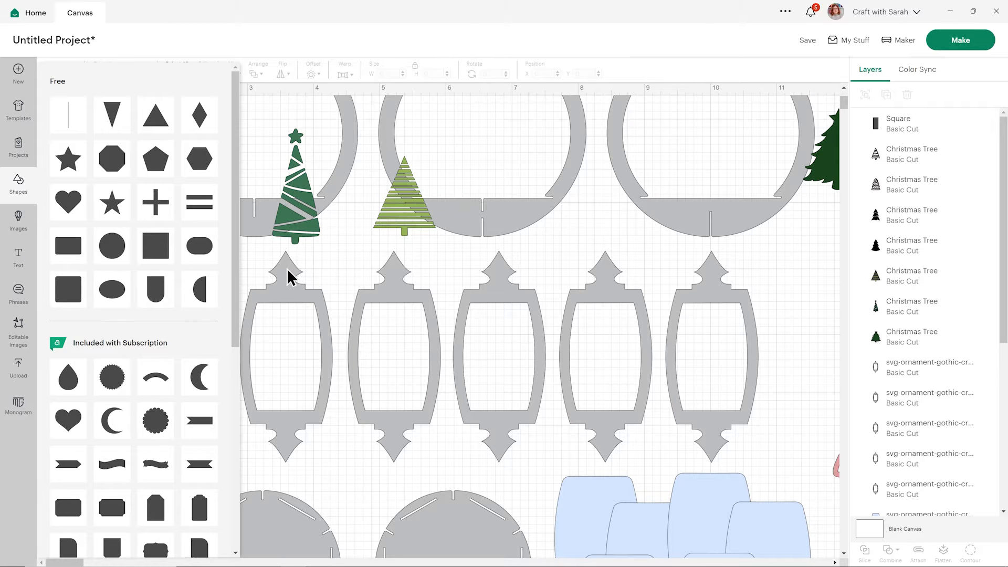
pyautogui.click(117, 251)
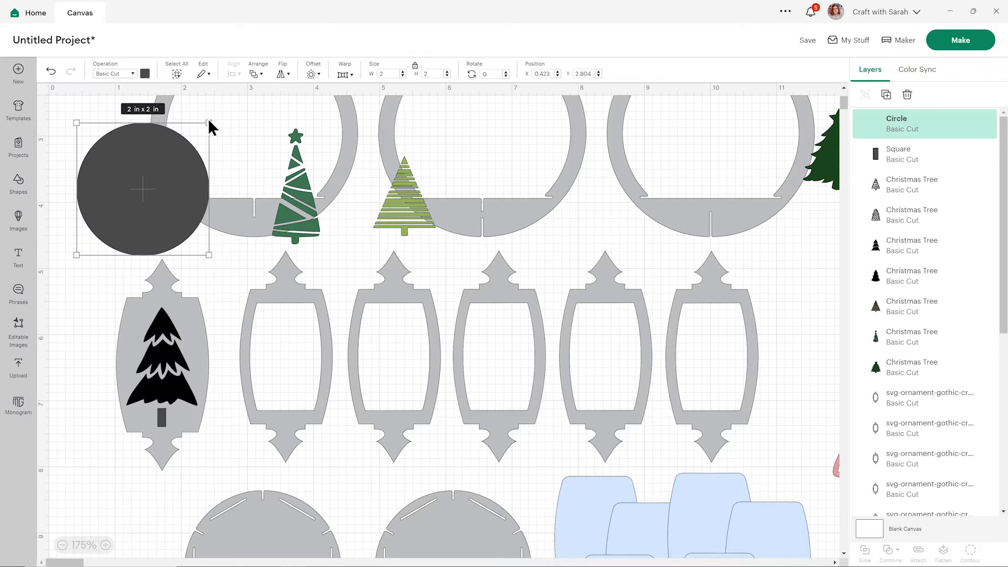
pyautogui.moveTo(209, 123); pyautogui.dragTo(187, 315)
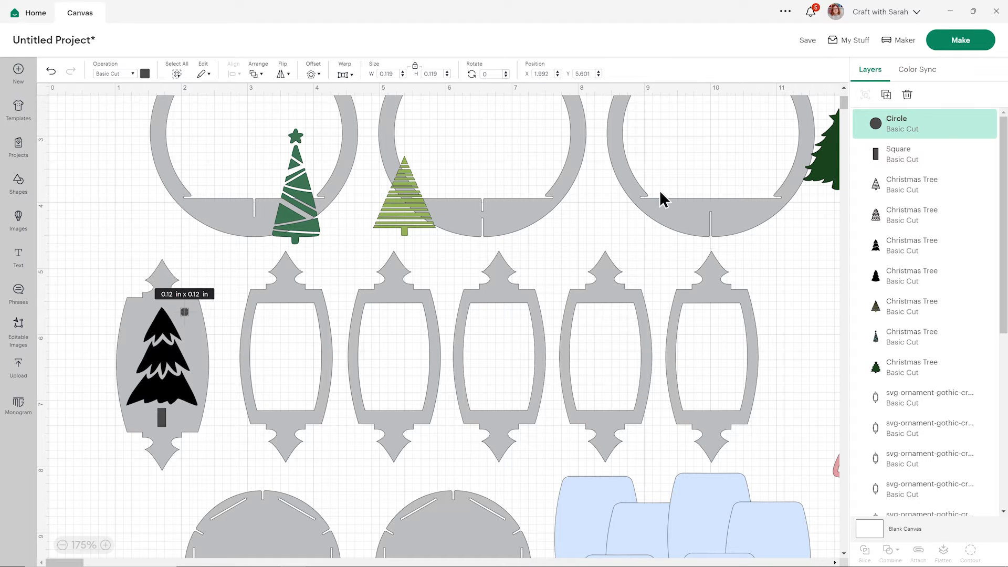
# - Duplicate the small circle three times, placing one copy lower right of the tree's tip and two copies on its left side
pyautogui.click(886, 95)
pyautogui.moveTo(99, 149); pyautogui.dragTo(194, 346)
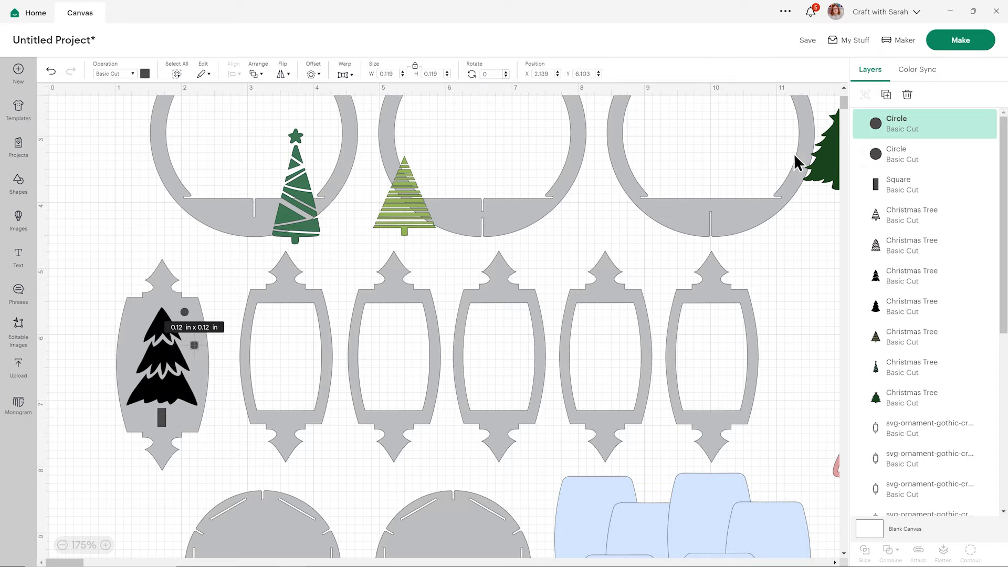
pyautogui.click(887, 95)
pyautogui.moveTo(119, 165); pyautogui.dragTo(137, 317)
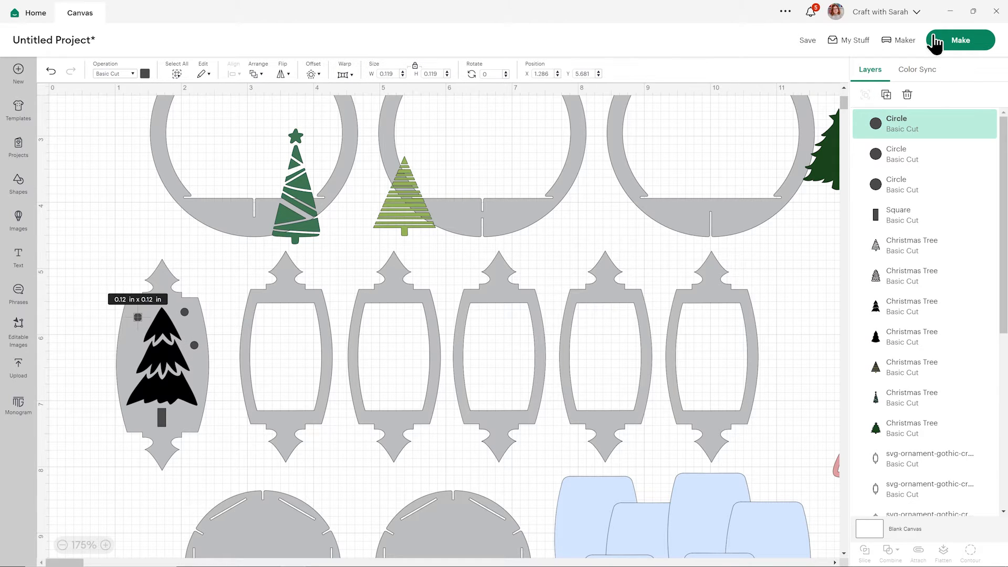
pyautogui.click(887, 95)
pyautogui.moveTo(141, 187); pyautogui.dragTo(131, 356)
pyautogui.click(70, 354)
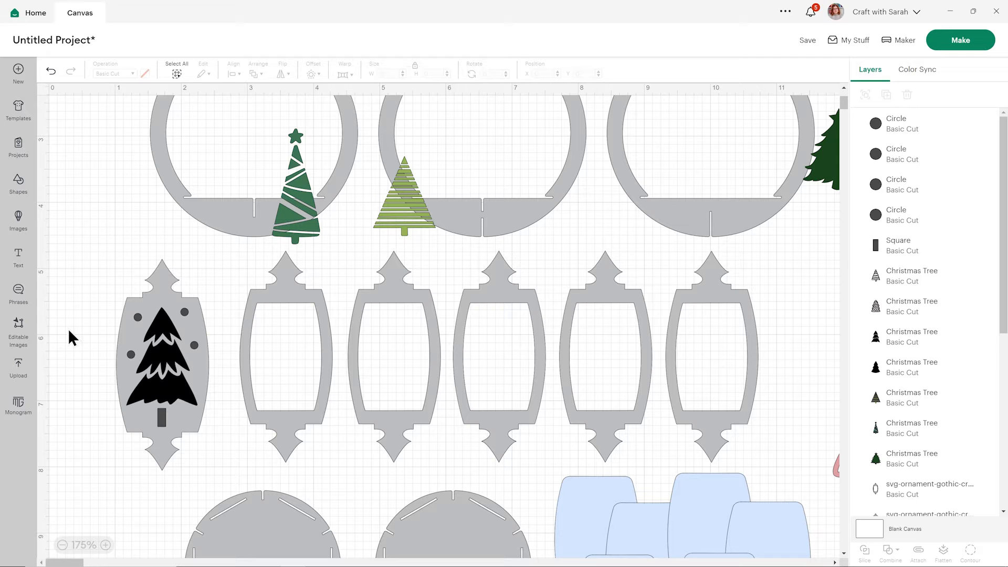
# - Select the four small circles, the square trunk and the jagged black tree, and weld them into one shape
pyautogui.click(934, 131)
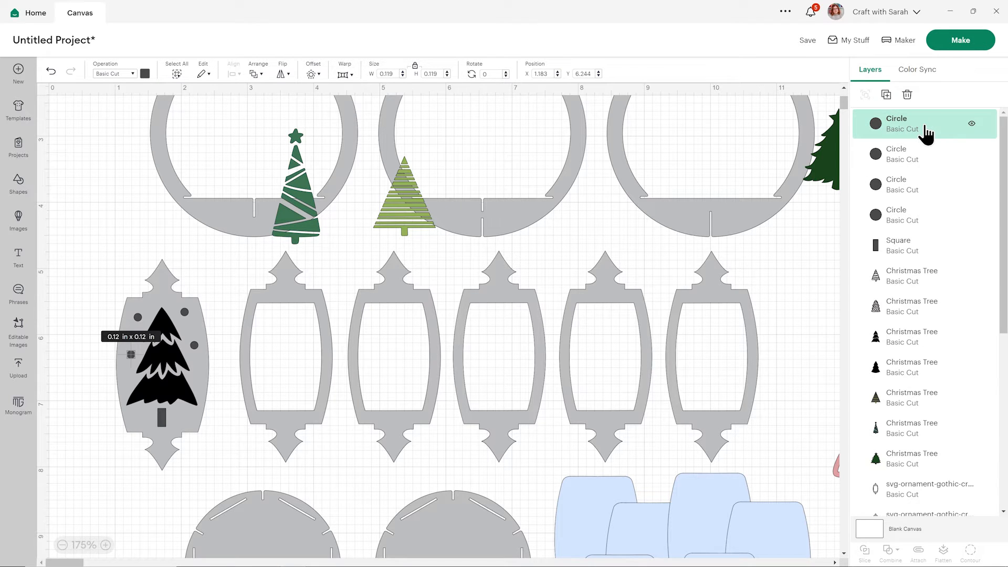
pyautogui.keyDown('shift'); pyautogui.click(925, 155); pyautogui.keyUp('shift')
pyautogui.keyDown('shift'); pyautogui.click(917, 194); pyautogui.keyUp('shift')
pyautogui.keyDown('shift'); pyautogui.click(899, 220); pyautogui.keyUp('shift')
pyautogui.keyDown('shift'); pyautogui.click(901, 249); pyautogui.keyUp('shift')
pyautogui.keyDown('shift'); pyautogui.click(914, 342); pyautogui.keyUp('shift')
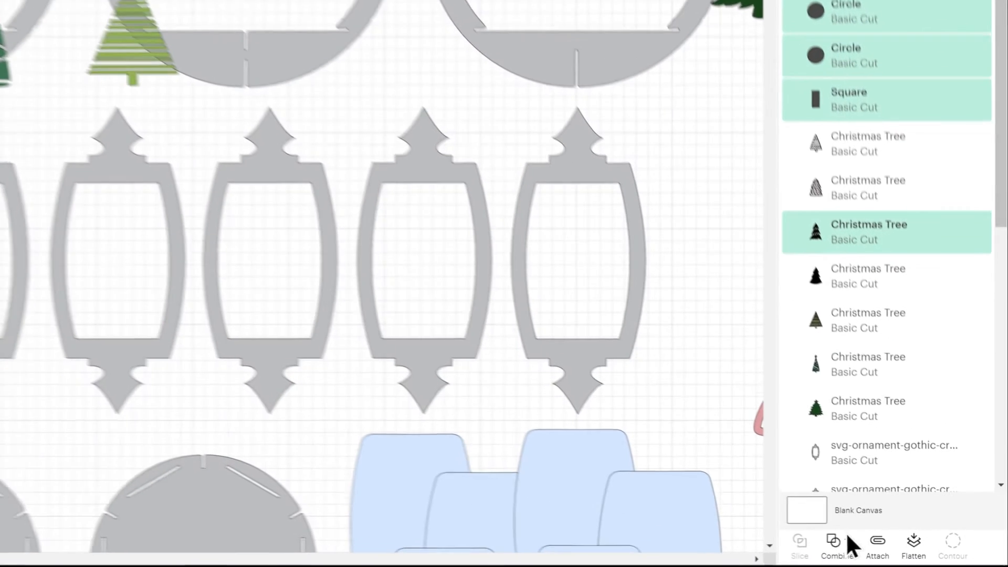
pyautogui.click(894, 550)
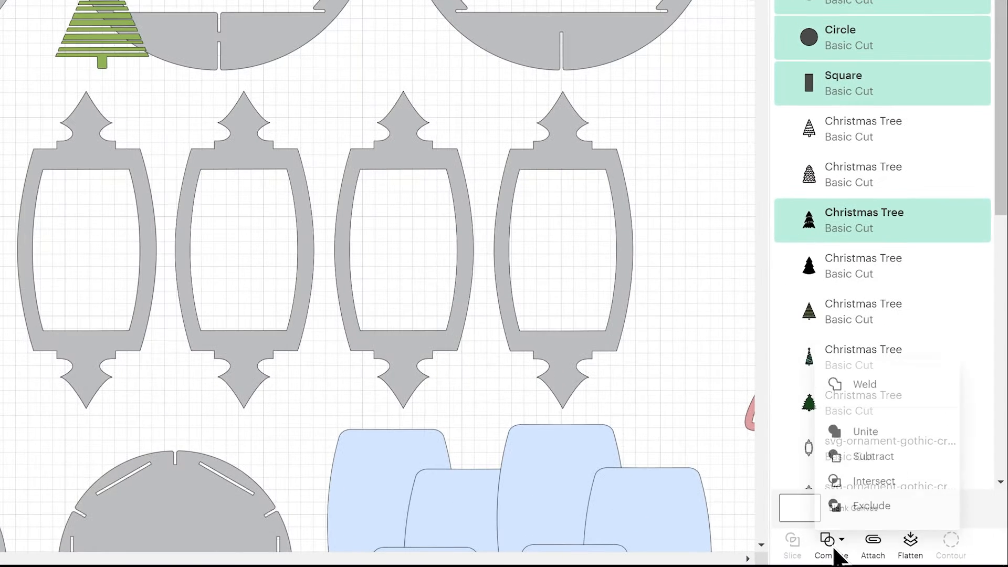
pyautogui.click(886, 377)
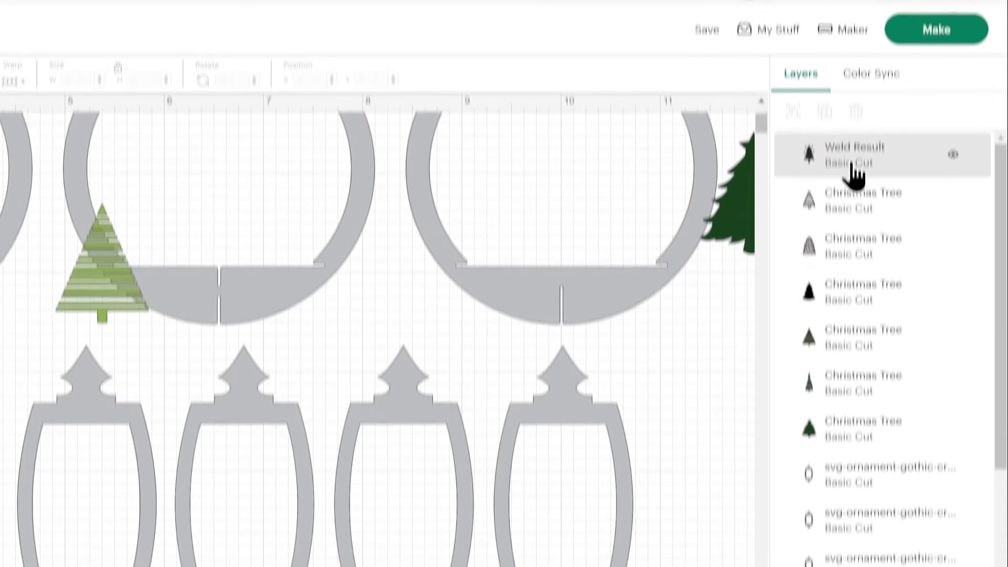
# - Slice the welded black tree, trunk and dots out of the first solid panel
pyautogui.click(830, 192)
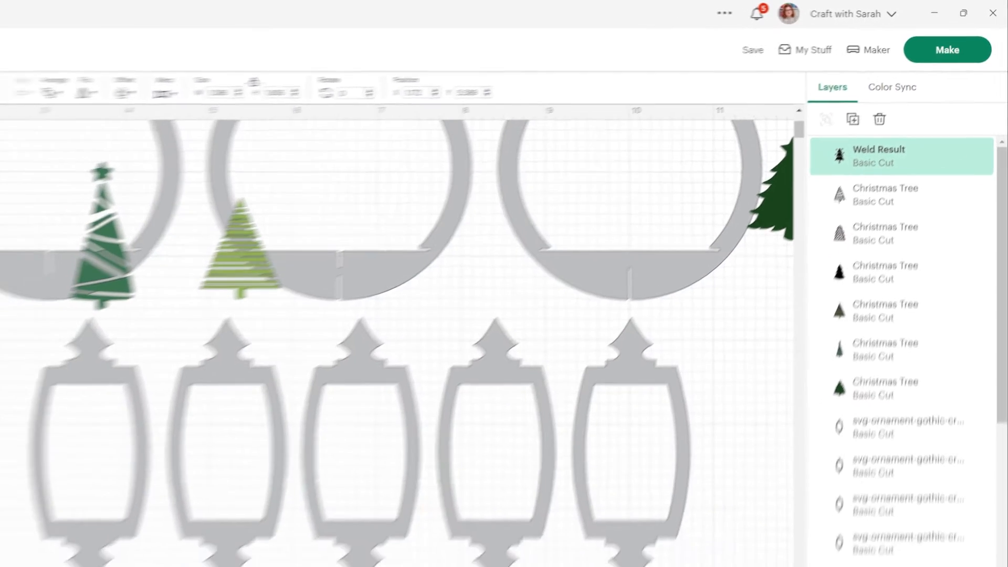
pyautogui.click(122, 269)
pyautogui.moveTo(91, 283); pyautogui.dragTo(173, 367)
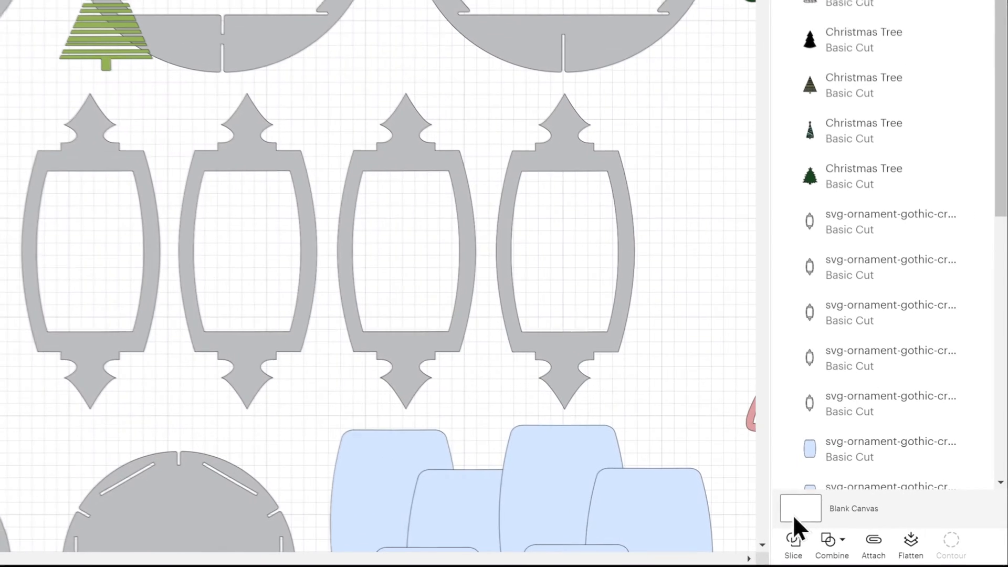
pyautogui.click(793, 539)
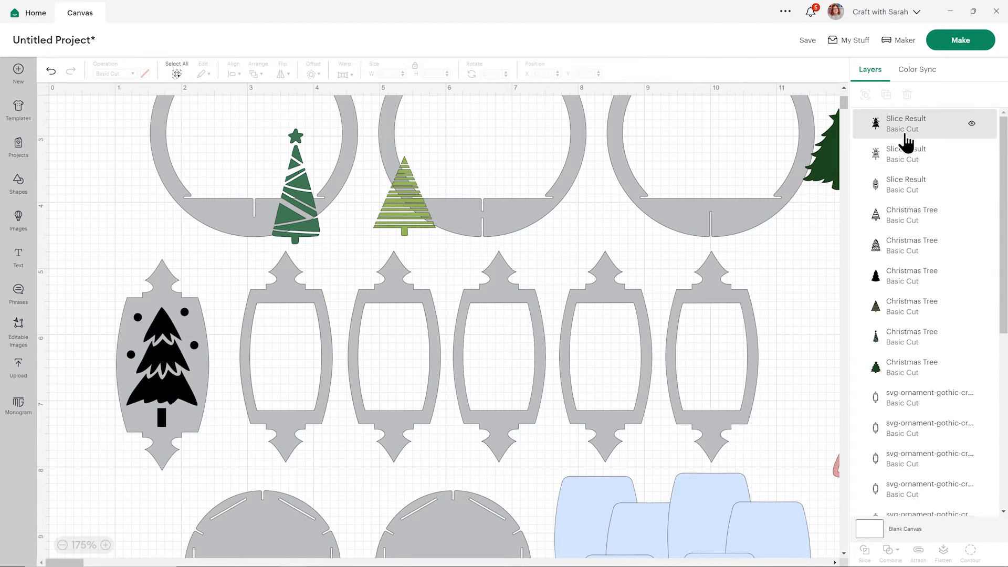
# - Delete the leftover black and grey tree slices and move the cut-out first panel further left, level with the other panels
pyautogui.click(903, 130)
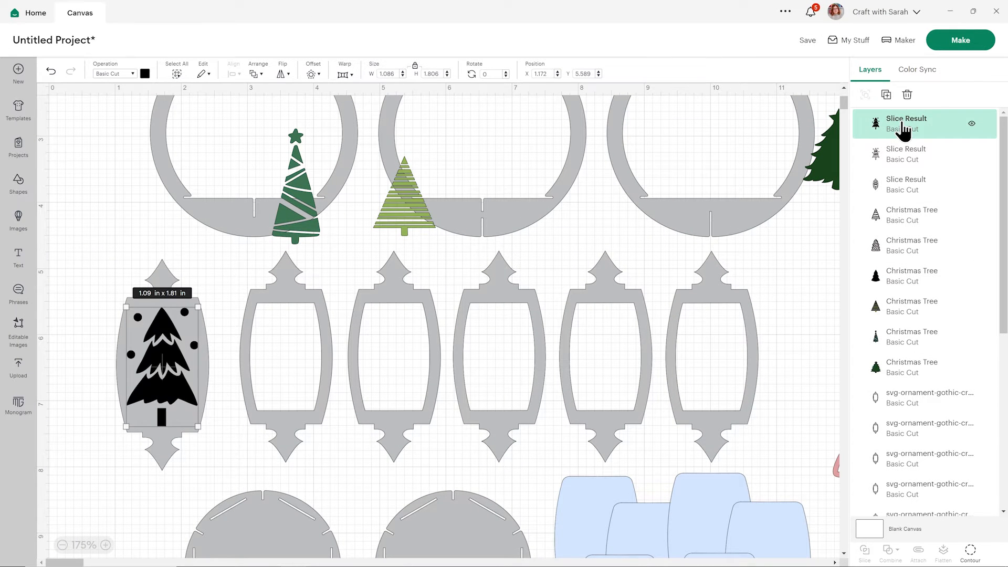
pyautogui.press('Delete')
pyautogui.click(910, 130)
pyautogui.press('Delete')
pyautogui.click(926, 138)
pyautogui.moveTo(200, 360); pyautogui.dragTo(166, 335)
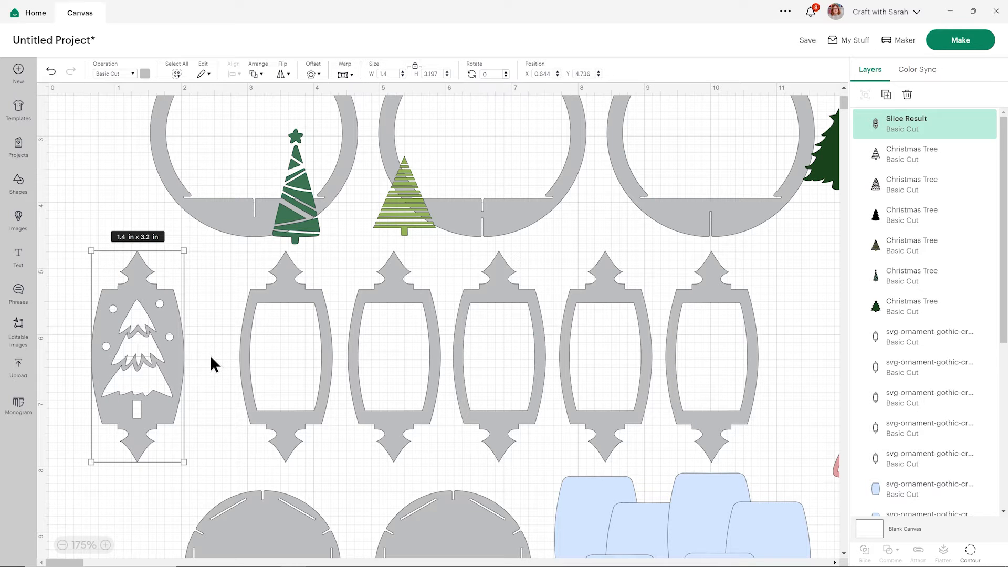
# - Hide the inner window contour of the second narrow panel to make it solid
pyautogui.click(299, 295)
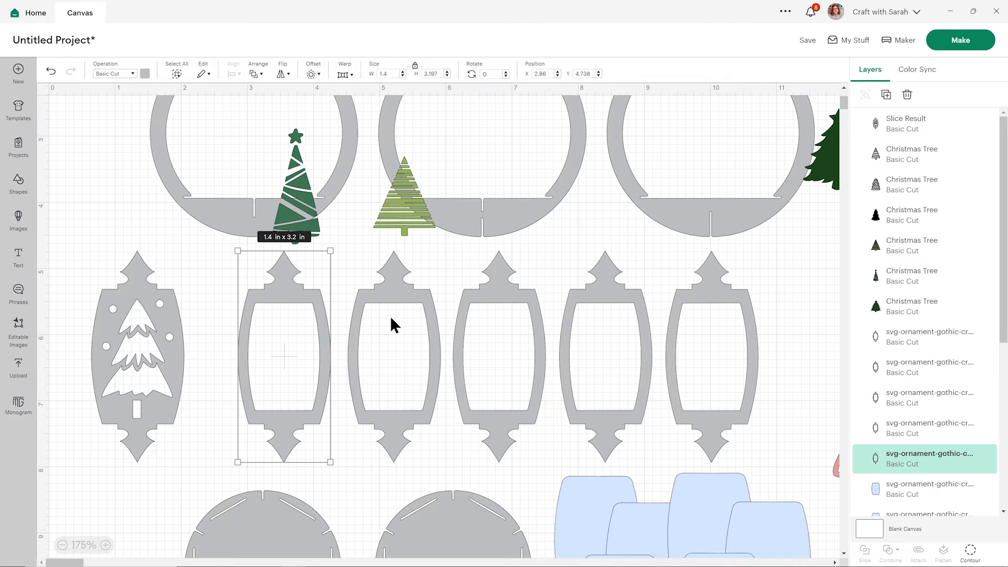
pyautogui.click(970, 550)
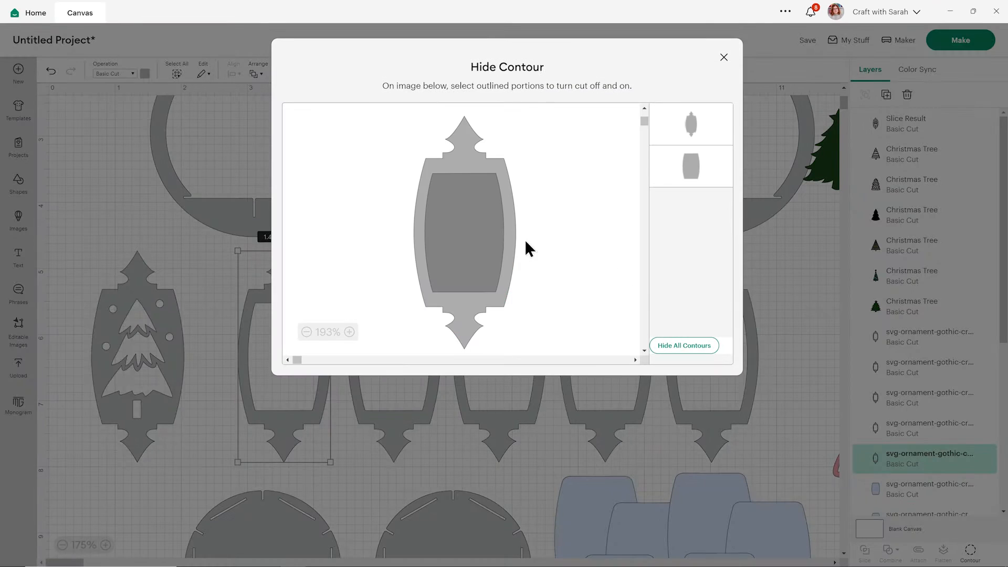
pyautogui.click(724, 57)
# - Place the green star-topped tree with diagonal bands on the second panel and shrink it to about 0.74 × 1.79 in
pyautogui.moveTo(314, 222); pyautogui.dragTo(296, 376)
pyautogui.moveTo(301, 397)
pyautogui.mouseDown()
pyautogui.moveTo(309, 412)
pyautogui.moveTo(293, 395)
pyautogui.mouseUp()
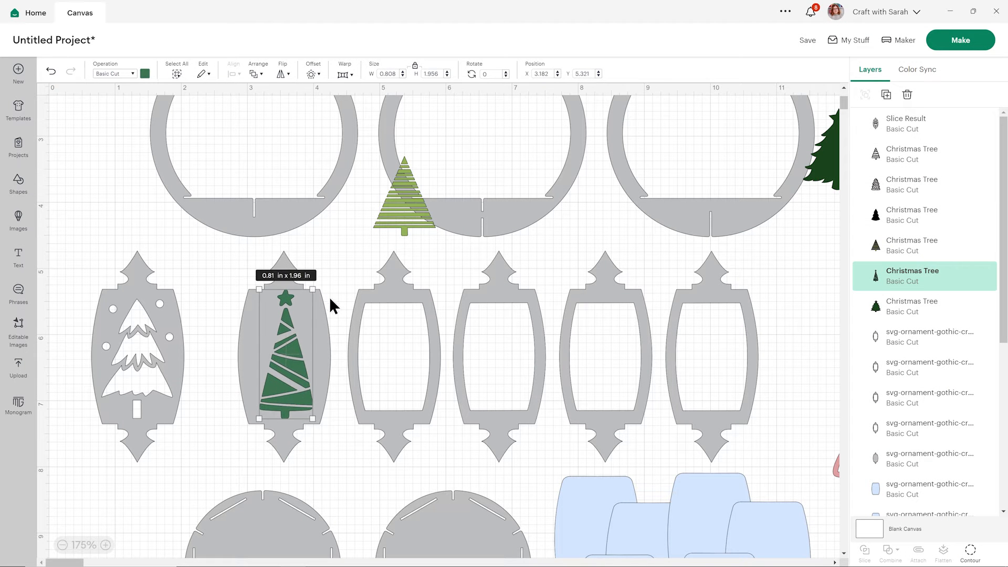
pyautogui.moveTo(313, 289); pyautogui.dragTo(311, 294)
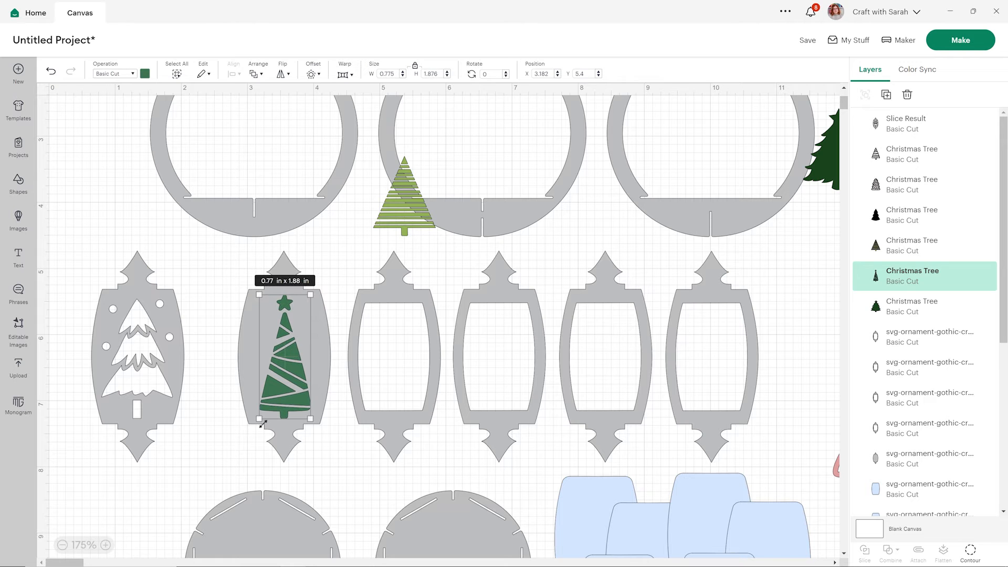
pyautogui.click(314, 441)
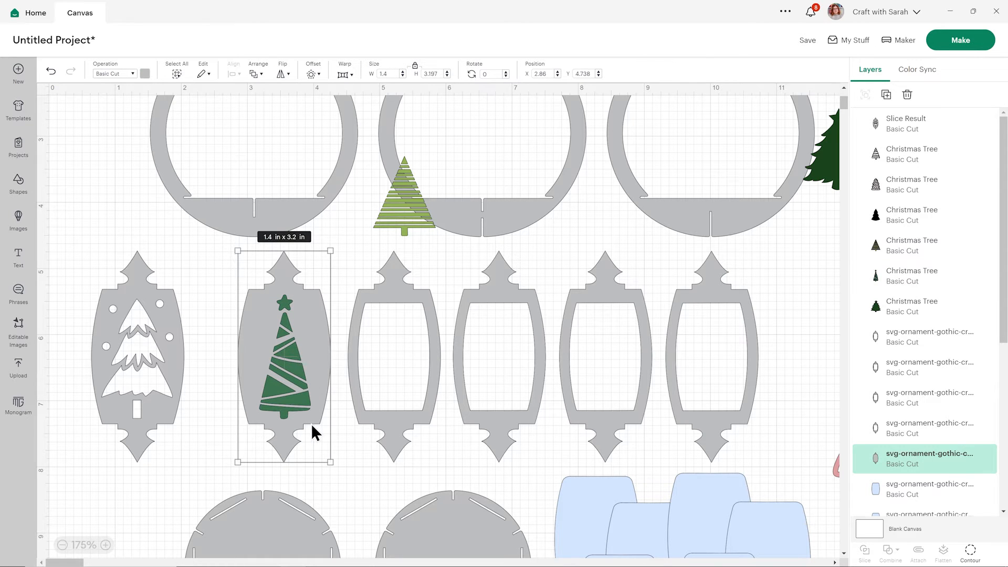
pyautogui.click(340, 455)
pyautogui.moveTo(299, 401); pyautogui.dragTo(299, 397)
pyautogui.moveTo(310, 292); pyautogui.dragTo(307, 297)
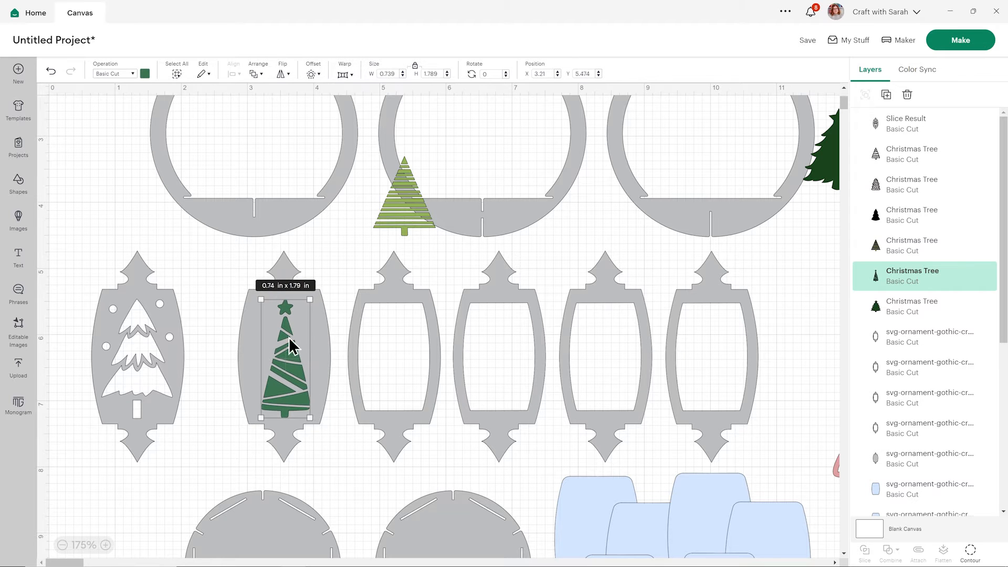
# - Centre the star-topped tree on the second panel and slice it out of the panel
pyautogui.moveTo(223, 419); pyautogui.dragTo(306, 352)
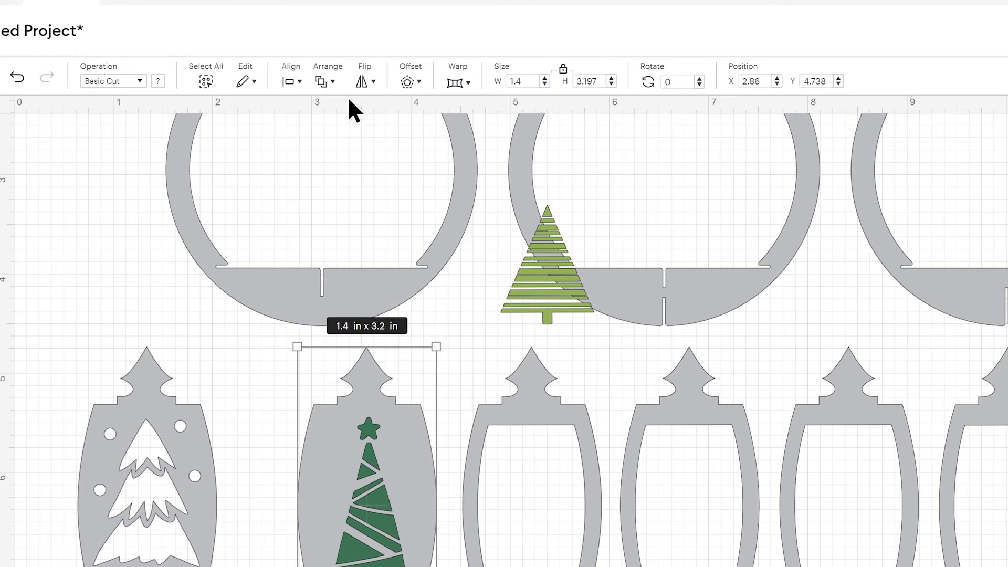
pyautogui.click(334, 82)
pyautogui.click(293, 80)
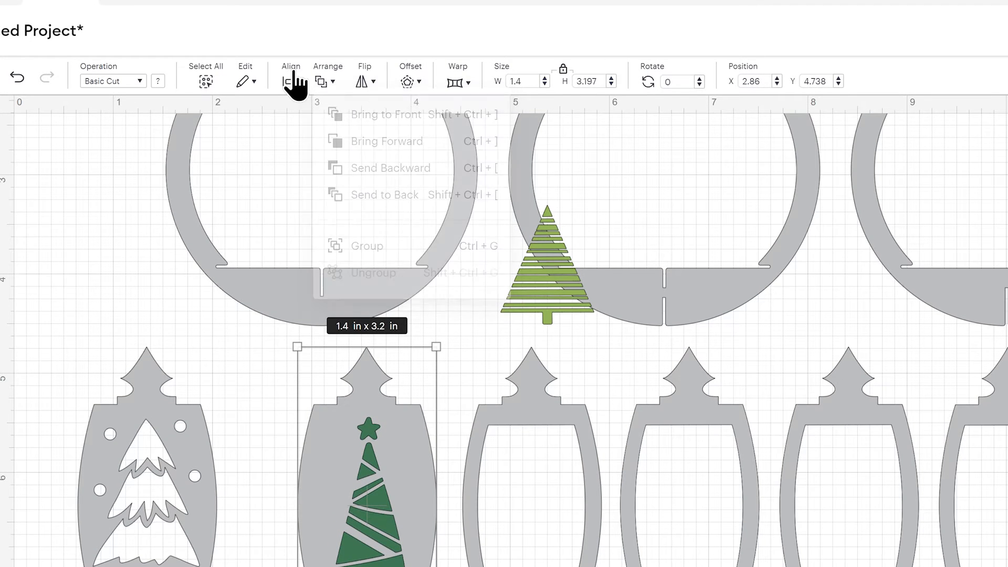
pyautogui.click(344, 302)
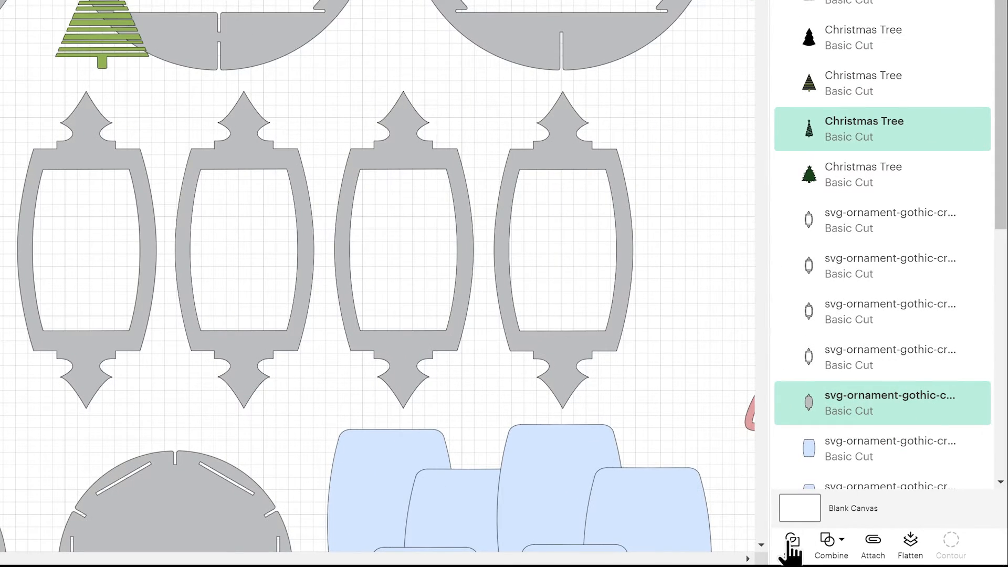
pyautogui.click(794, 542)
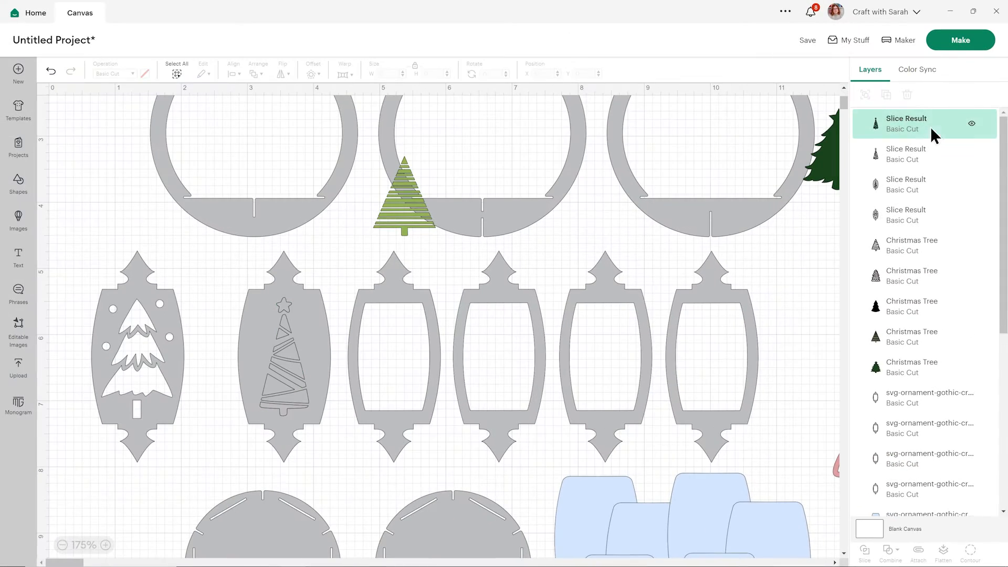
# - Delete the leftover star-topped tree slices and move the cut-out second panel closer to the first
pyautogui.click(929, 134)
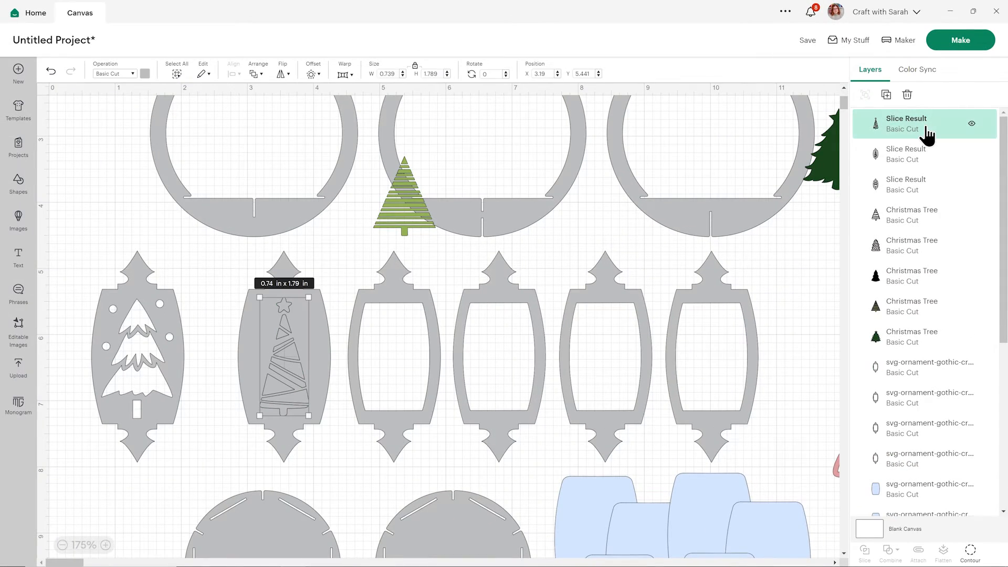
pyautogui.press('Delete')
pyautogui.moveTo(315, 349); pyautogui.dragTo(288, 352)
# - Move the third narrow panel slightly left and hide its inner window contour to make it solid
pyautogui.moveTo(379, 419); pyautogui.dragTo(363, 415)
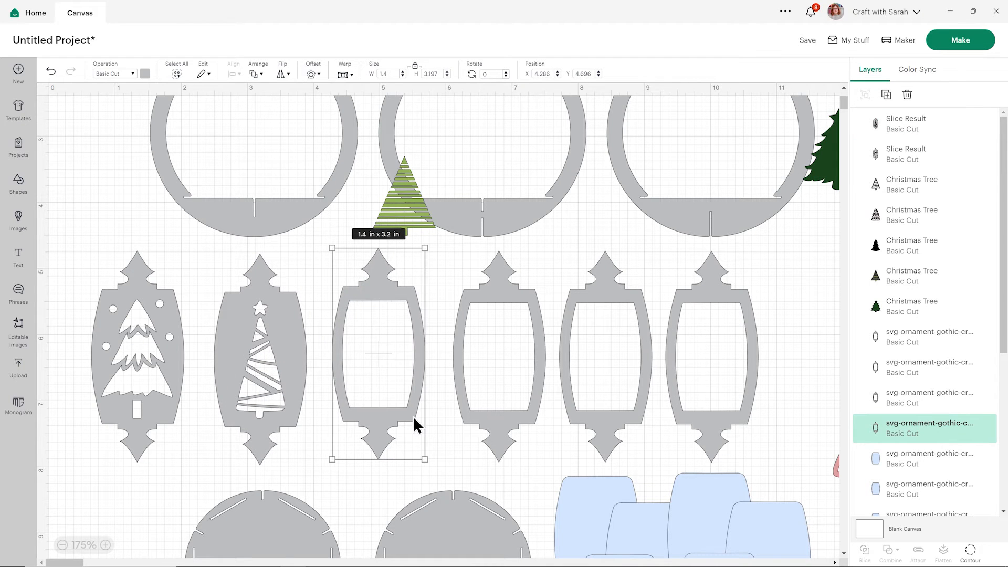
pyautogui.click(970, 550)
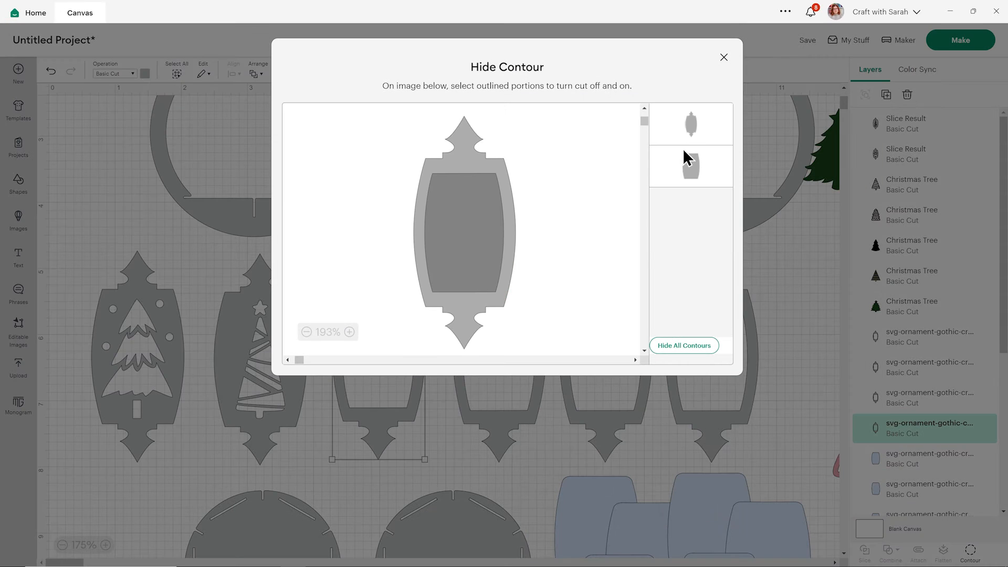
pyautogui.click(694, 159)
pyautogui.click(725, 58)
# - Place the light green striped tree on the third panel and centre the two shapes on each other
pyautogui.moveTo(399, 227); pyautogui.dragTo(375, 408)
pyautogui.moveTo(405, 368); pyautogui.dragTo(386, 367)
pyautogui.click(422, 415)
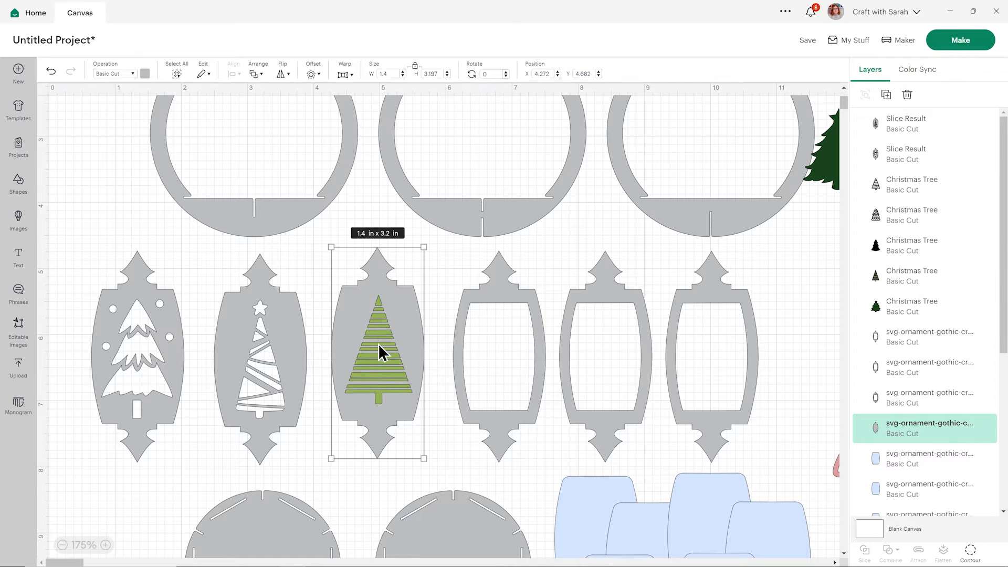
pyautogui.click(371, 236)
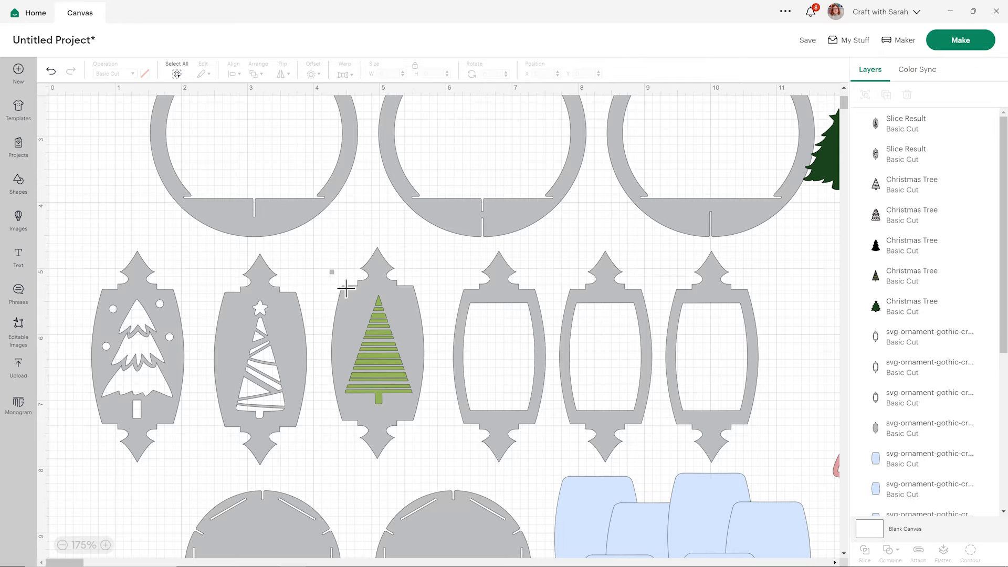
pyautogui.moveTo(347, 288); pyautogui.dragTo(390, 337)
pyautogui.click(234, 74)
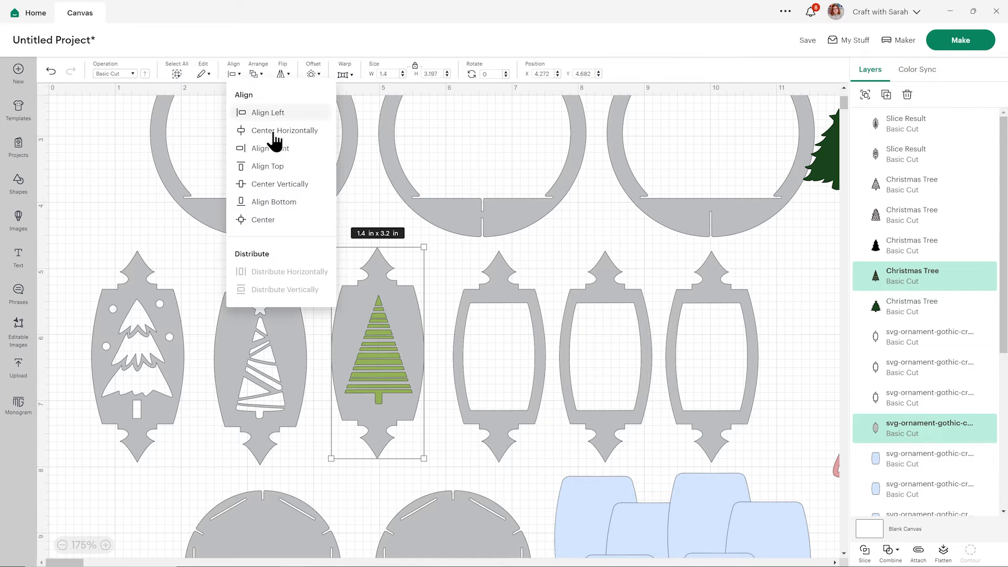
pyautogui.click(276, 225)
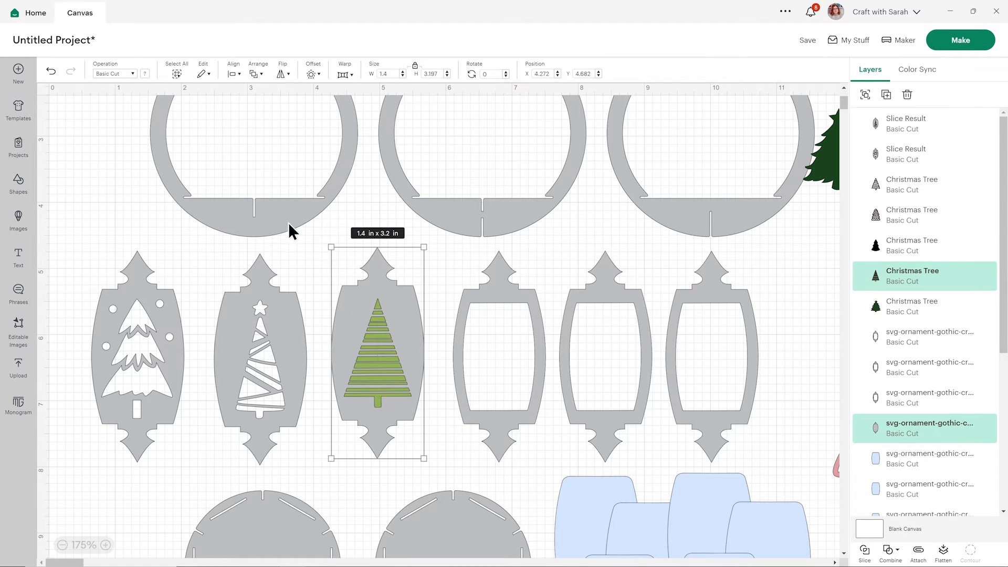
# - Slice the striped tree out of the third panel and delete the leftover tree slices
pyautogui.click(866, 550)
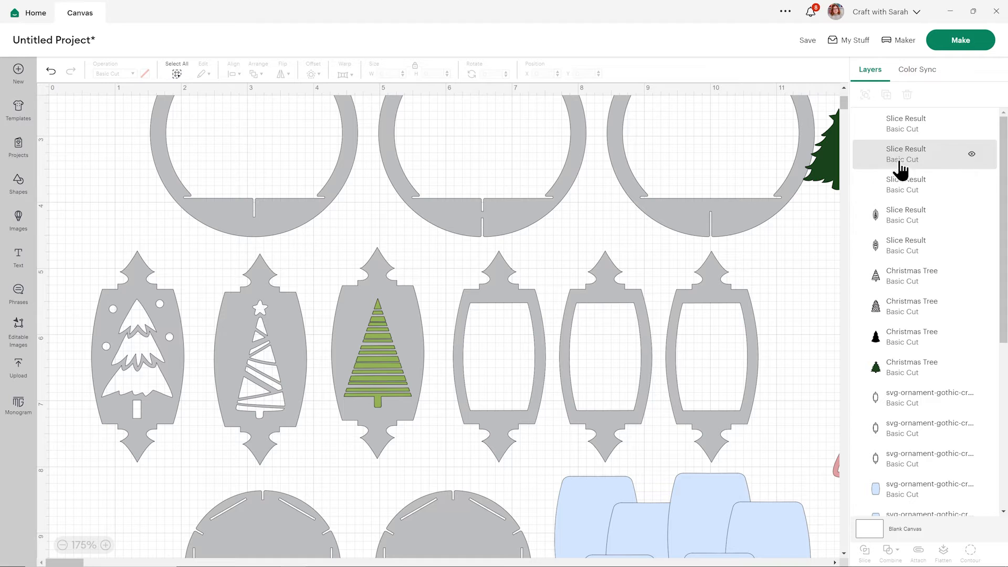
pyautogui.click(919, 124)
pyautogui.press('Delete')
pyautogui.click(919, 124)
pyautogui.press('Delete')
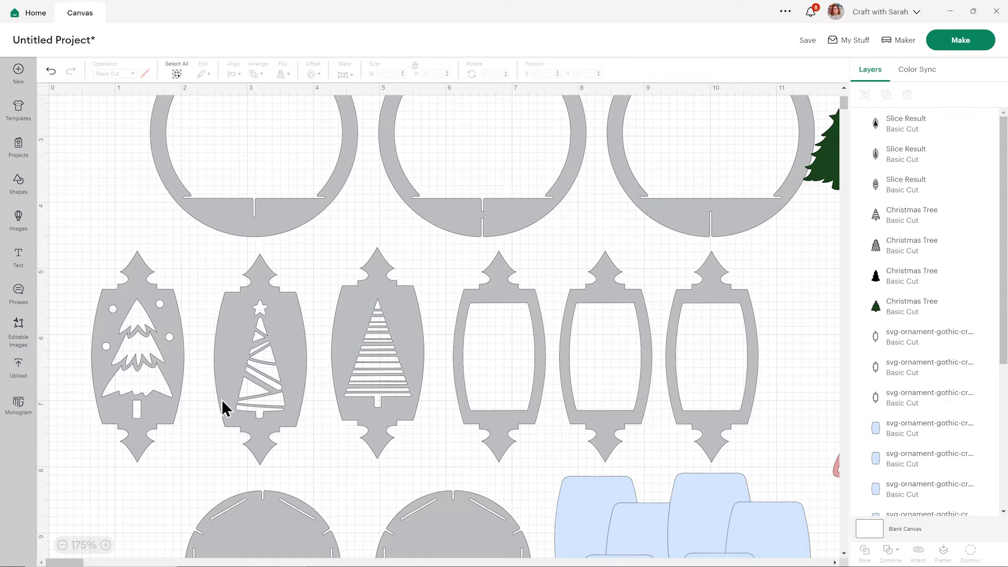
# - Place the dark green star-topped tree over the fourth panel's window and enlarge it to about 1.45 × 1.73 in
pyautogui.moveTo(67, 563); pyautogui.dragTo(76, 563)
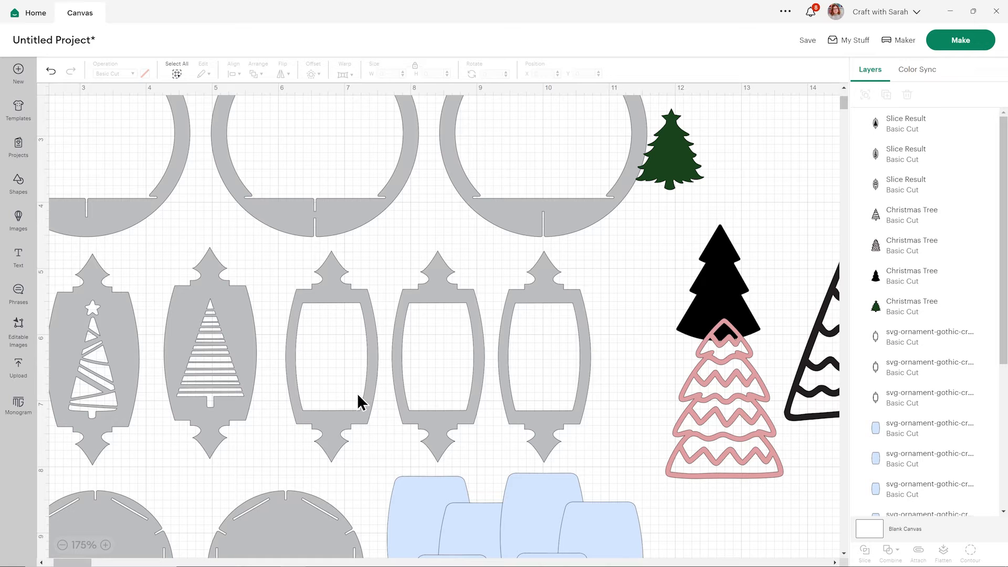
pyautogui.moveTo(663, 152); pyautogui.dragTo(320, 369)
pyautogui.moveTo(362, 326); pyautogui.dragTo(373, 306)
pyautogui.moveTo(347, 382)
pyautogui.mouseDown()
pyautogui.moveTo(382, 419)
pyautogui.moveTo(342, 392)
pyautogui.mouseUp()
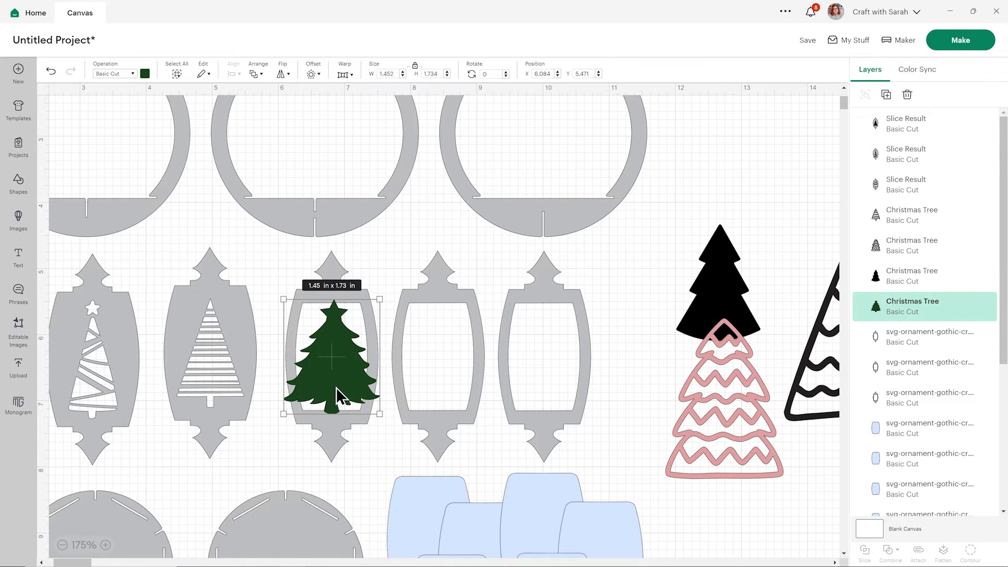
pyautogui.moveTo(333, 355); pyautogui.dragTo(333, 353)
pyautogui.click(614, 350)
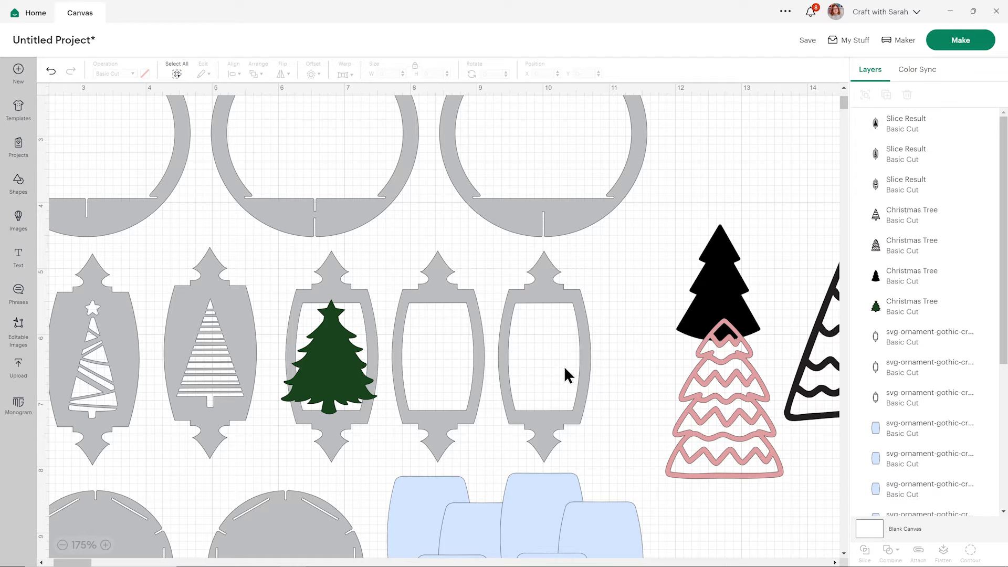
# - Duplicate one of the light blue backing shapes and place the copy over the dark green tree on the fourth panel
pyautogui.click(904, 433)
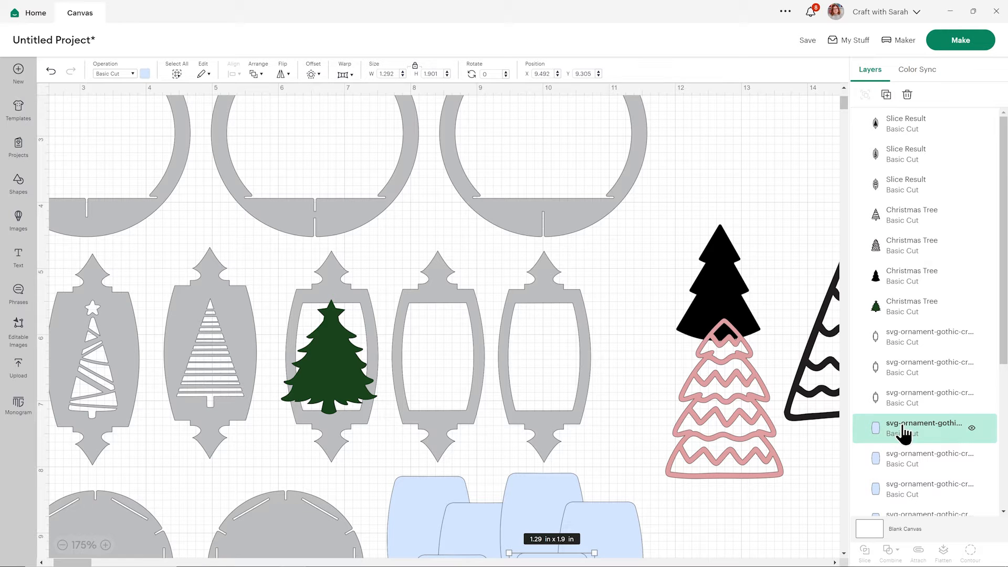
pyautogui.scroll(-3, 904, 434)
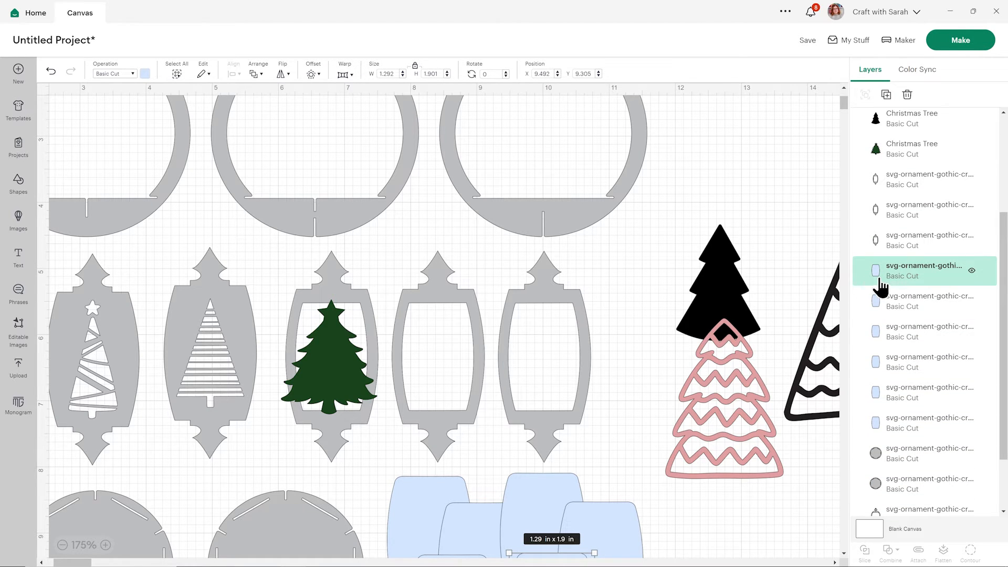
pyautogui.scroll(-2, 547, 472)
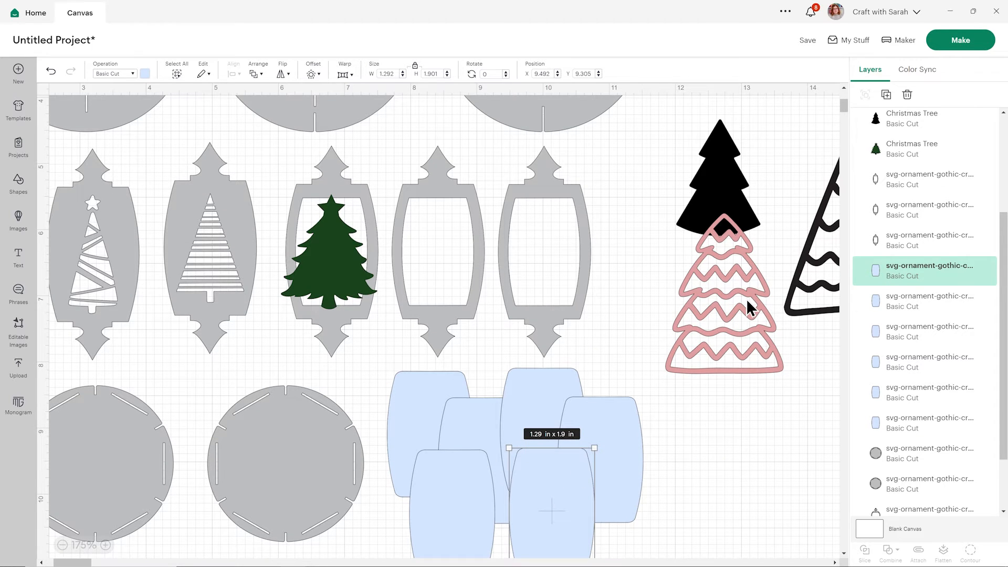
pyautogui.click(887, 95)
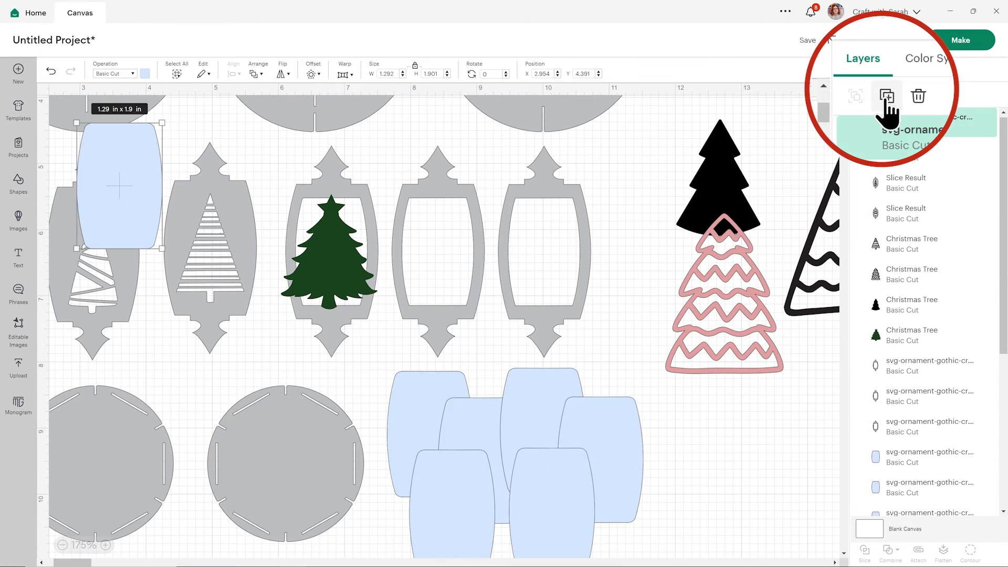
pyautogui.moveTo(135, 191); pyautogui.dragTo(347, 251)
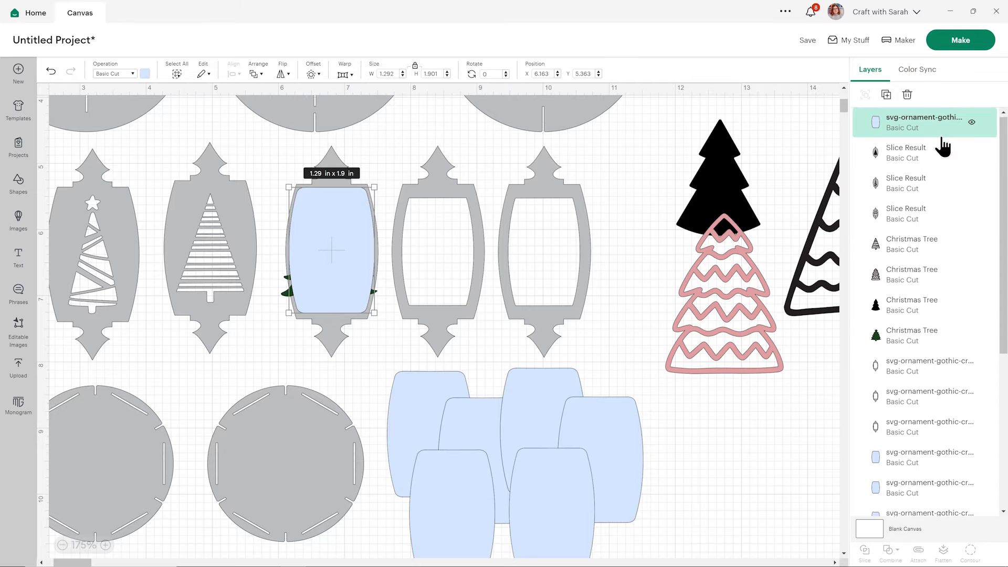
# - Slice the dark green tree with the light blue copy on the fourth panel and delete the leftover slices outside the trimmed tree
pyautogui.keyDown('shift'); pyautogui.click(899, 340); pyautogui.keyUp('shift')
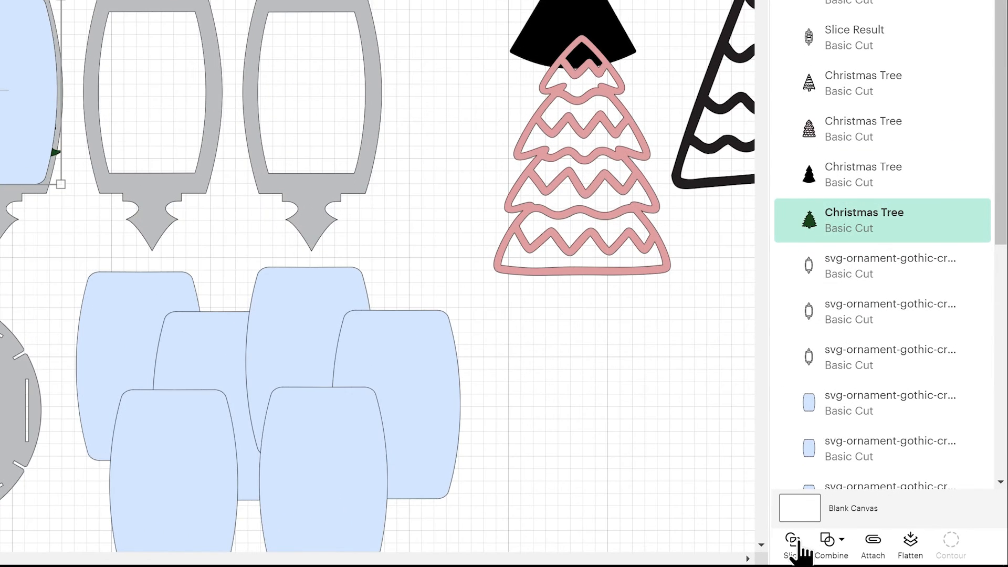
pyautogui.click(798, 546)
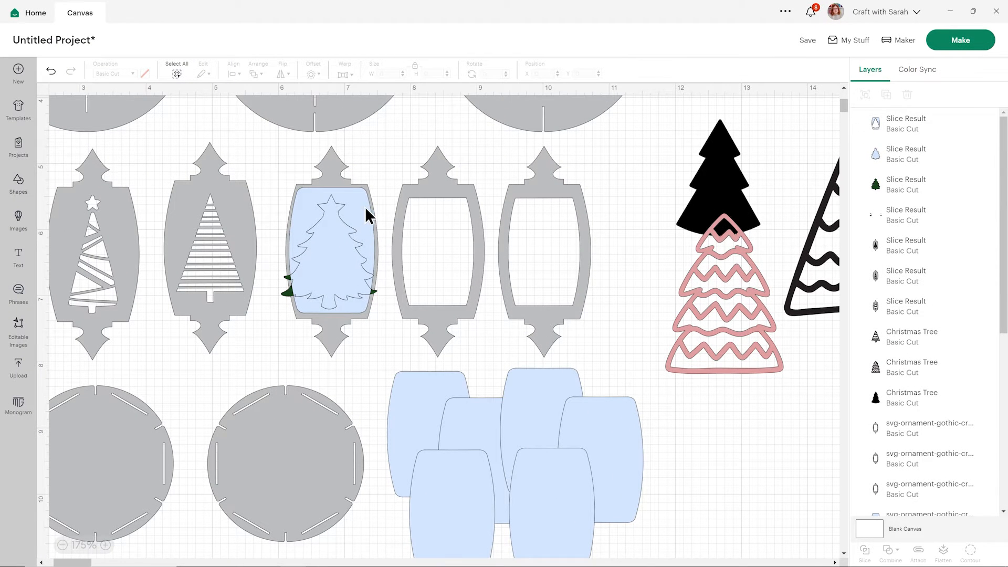
pyautogui.click(930, 122)
pyautogui.press('Delete')
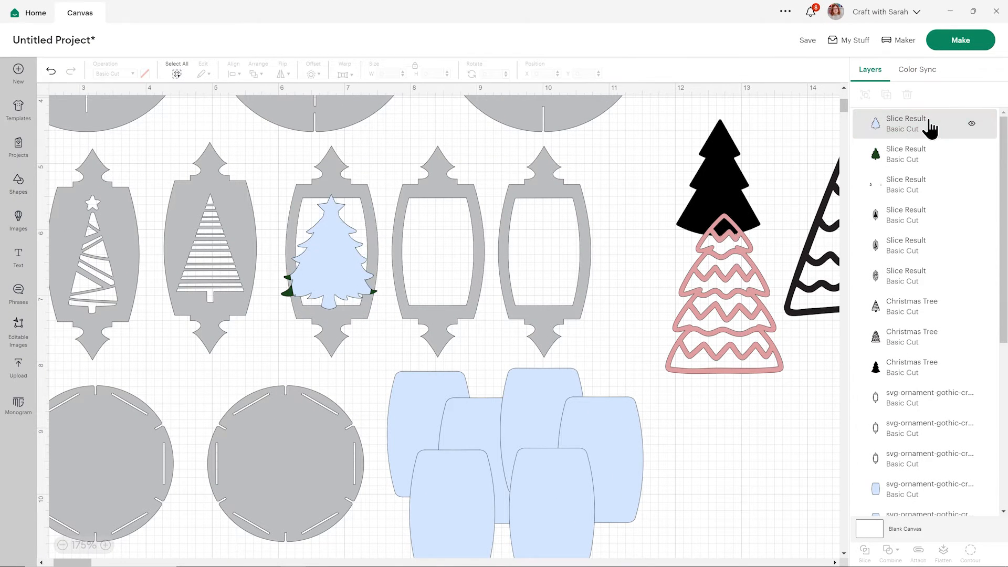
pyautogui.click(929, 121)
pyautogui.press('Delete')
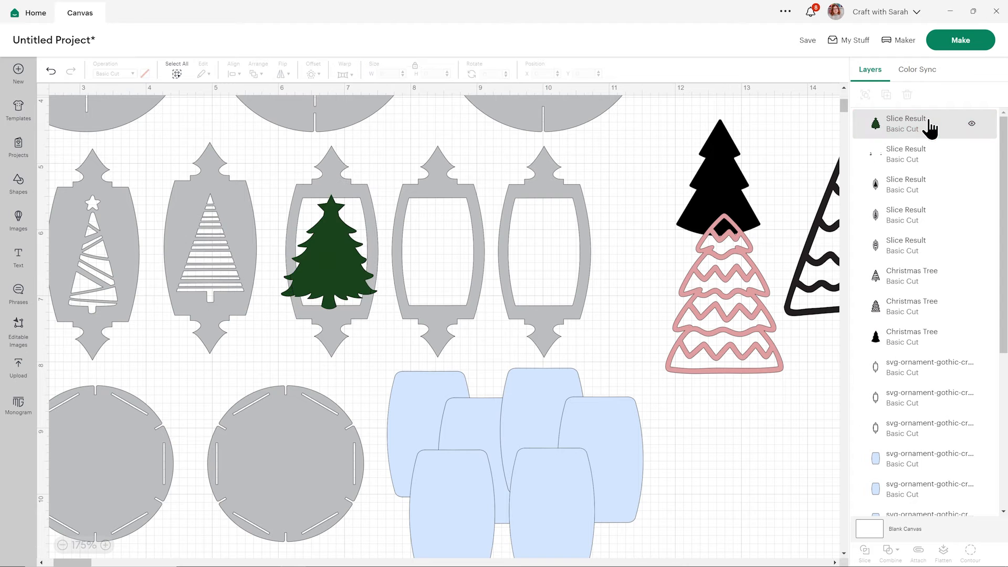
pyautogui.click(916, 159)
pyautogui.press('Delete')
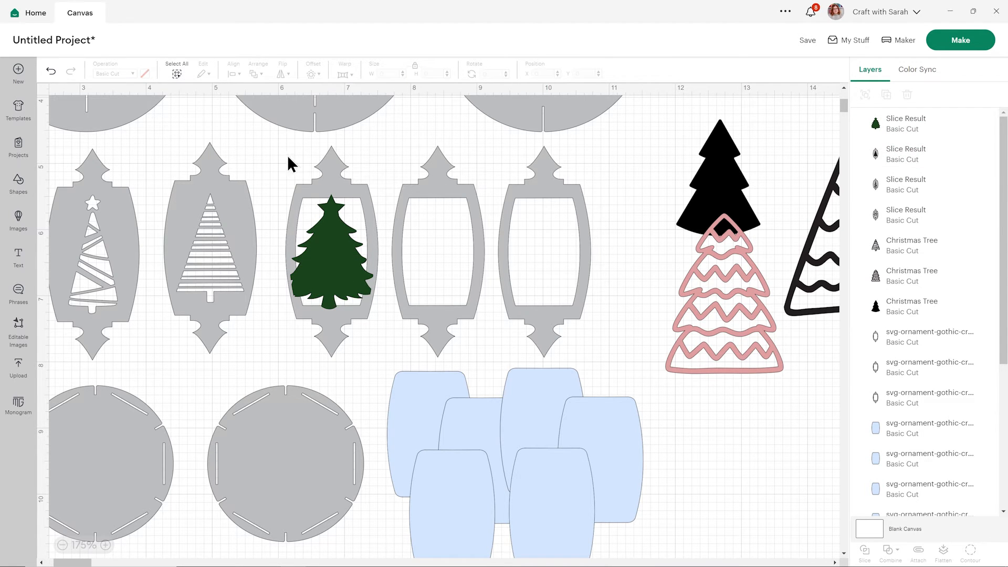
# - Weld the trimmed dark green tree to the fourth panel
pyautogui.moveTo(282, 152); pyautogui.dragTo(334, 258)
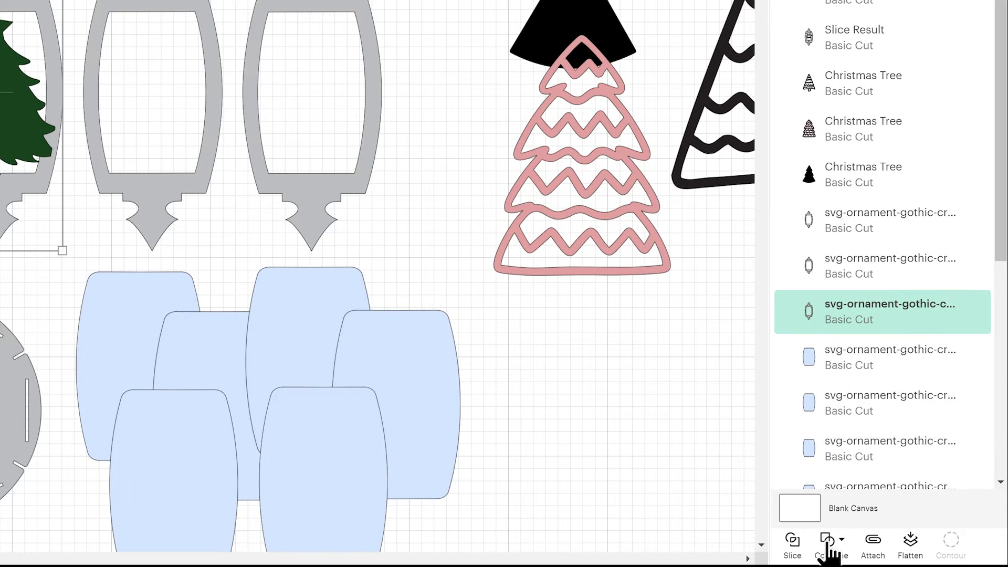
pyautogui.click(829, 545)
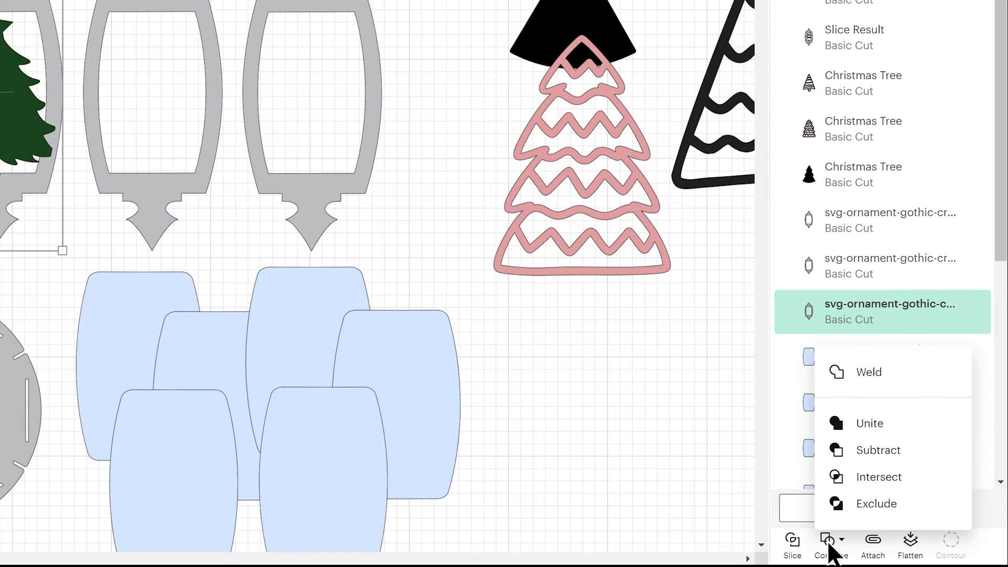
pyautogui.click(873, 372)
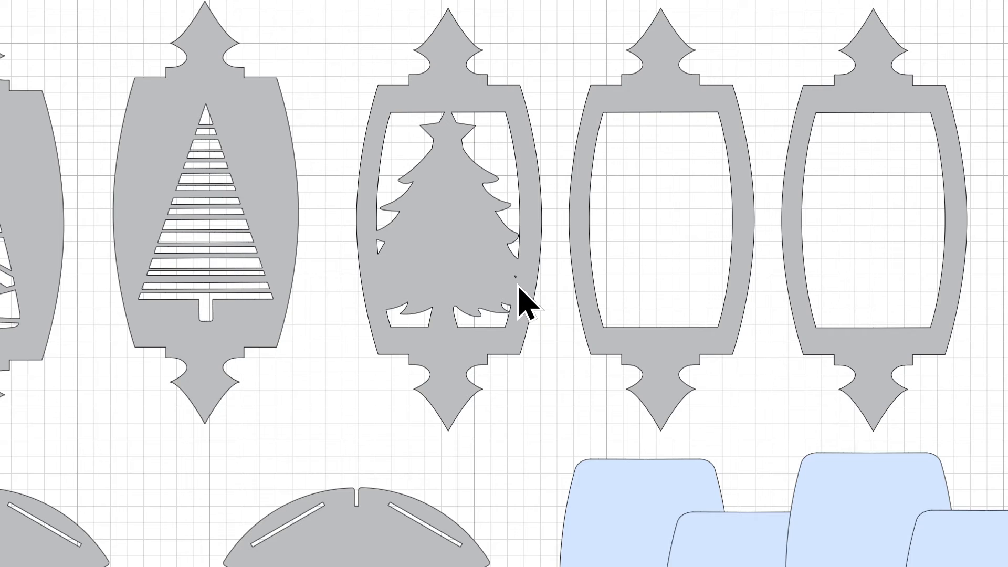
# - Hide the tiniest stray cut-out near the tree's lower right edge in the welded fourth panel using Contour
pyautogui.click(451, 236)
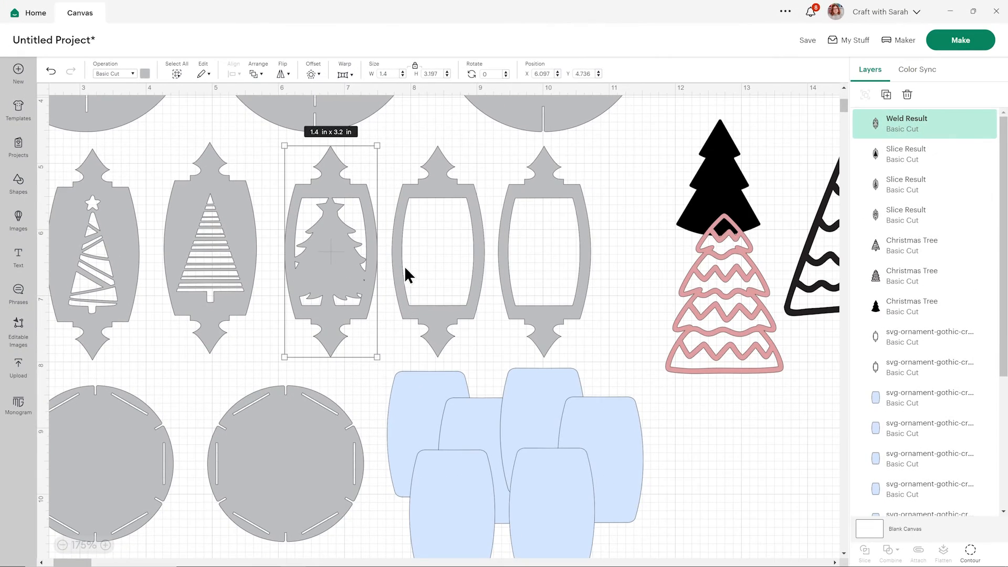
pyautogui.click(969, 552)
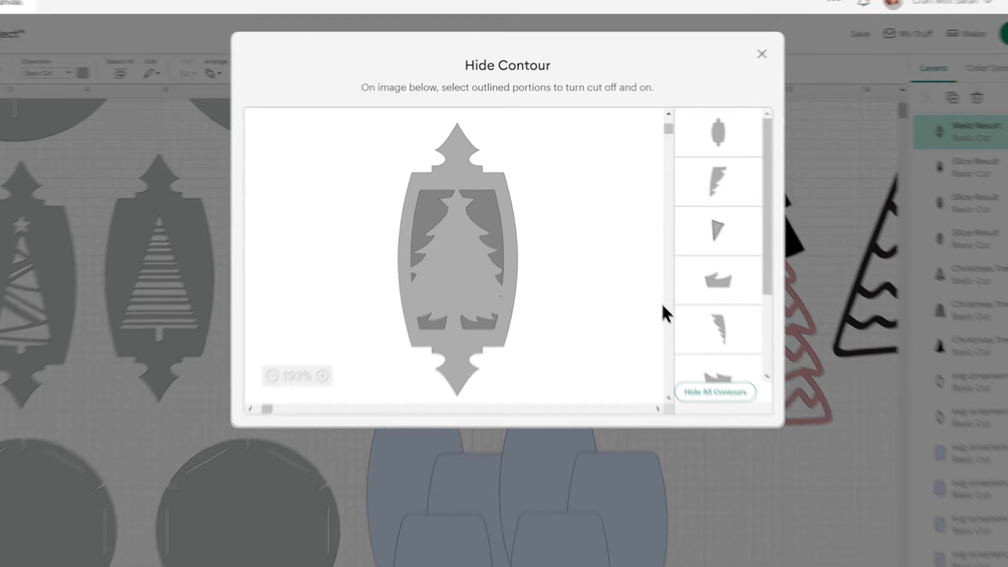
pyautogui.scroll(-3, 716, 267)
pyautogui.click(503, 362)
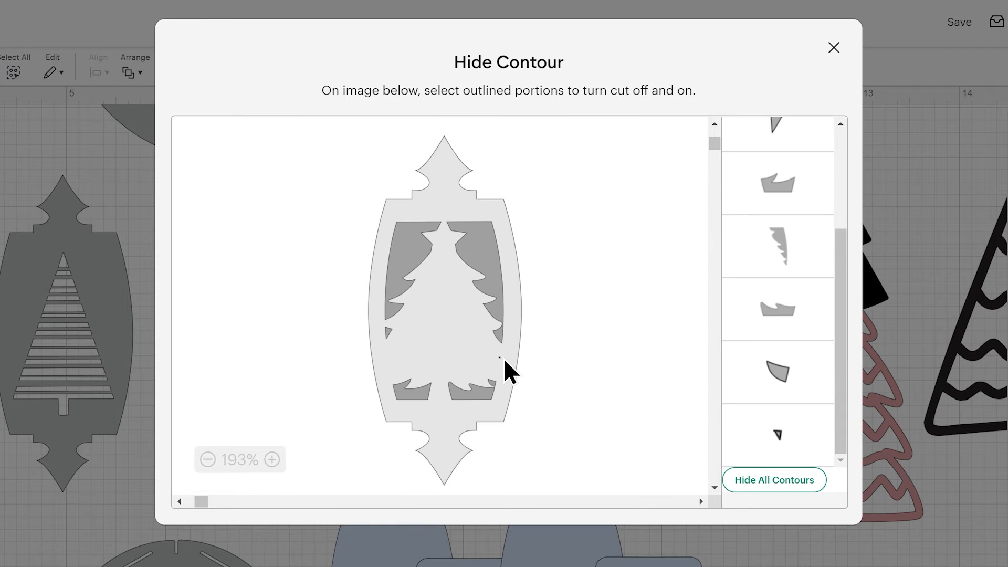
pyautogui.click(790, 435)
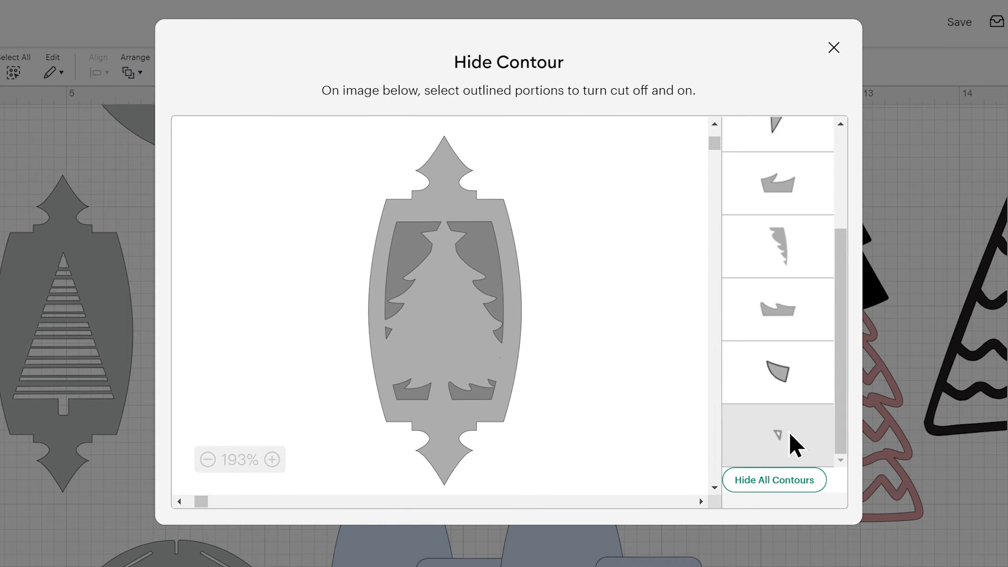
pyautogui.click(805, 288)
pyautogui.click(749, 57)
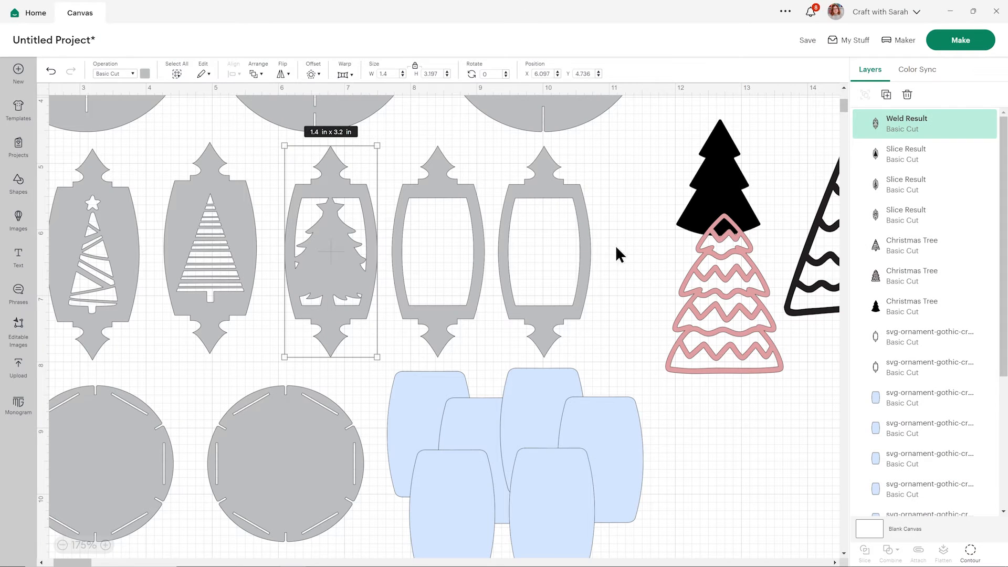
pyautogui.click(647, 274)
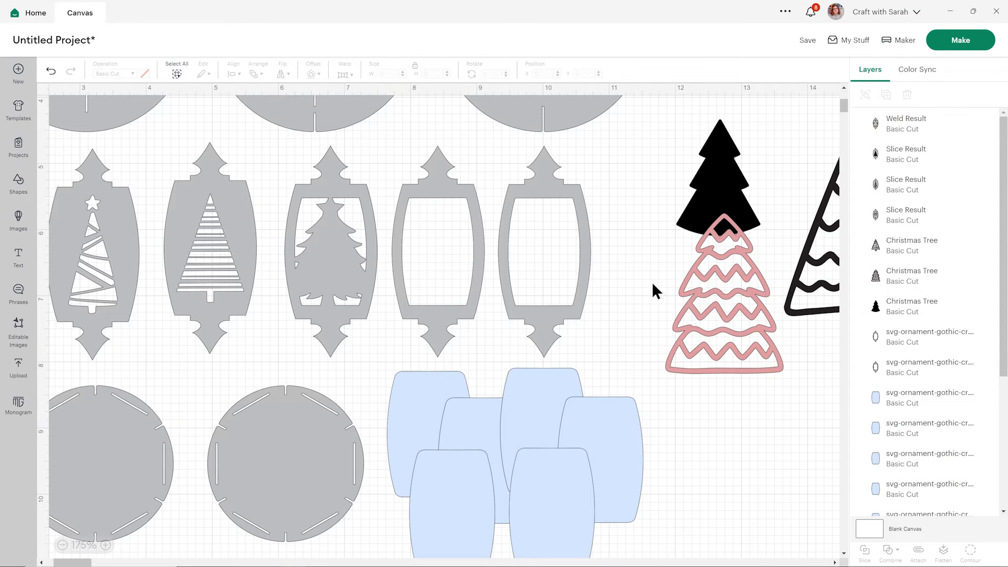
# - Place the pink zigzag tree over the fifth panel's window and resize it to about 1.28 × 1.74 in
pyautogui.moveTo(716, 310); pyautogui.dragTo(428, 286)
pyautogui.moveTo(502, 347); pyautogui.dragTo(460, 295)
pyautogui.moveTo(478, 199); pyautogui.dragTo(480, 196)
pyautogui.moveTo(445, 265); pyautogui.dragTo(458, 247)
pyautogui.moveTo(458, 245); pyautogui.dragTo(460, 245)
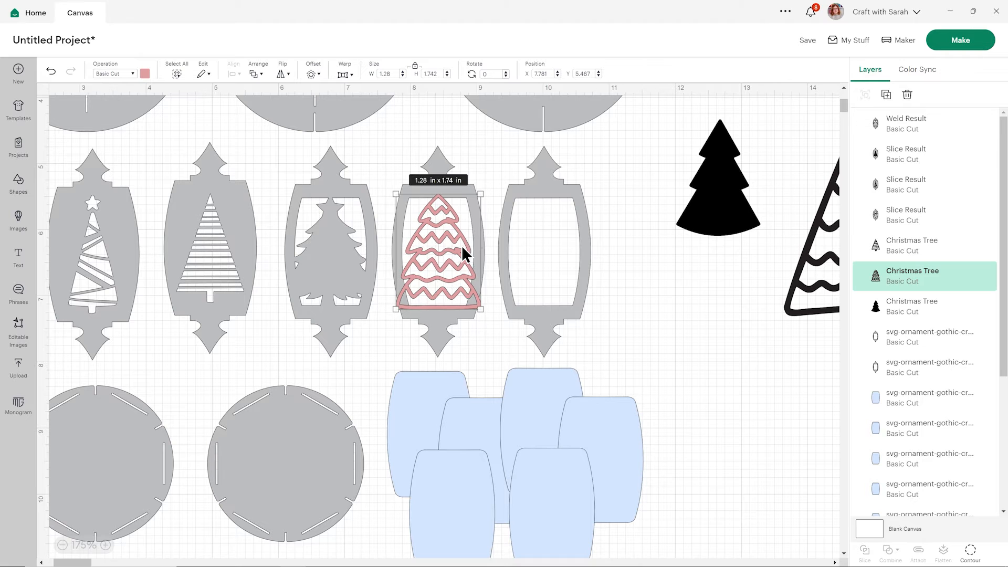
pyautogui.click(660, 312)
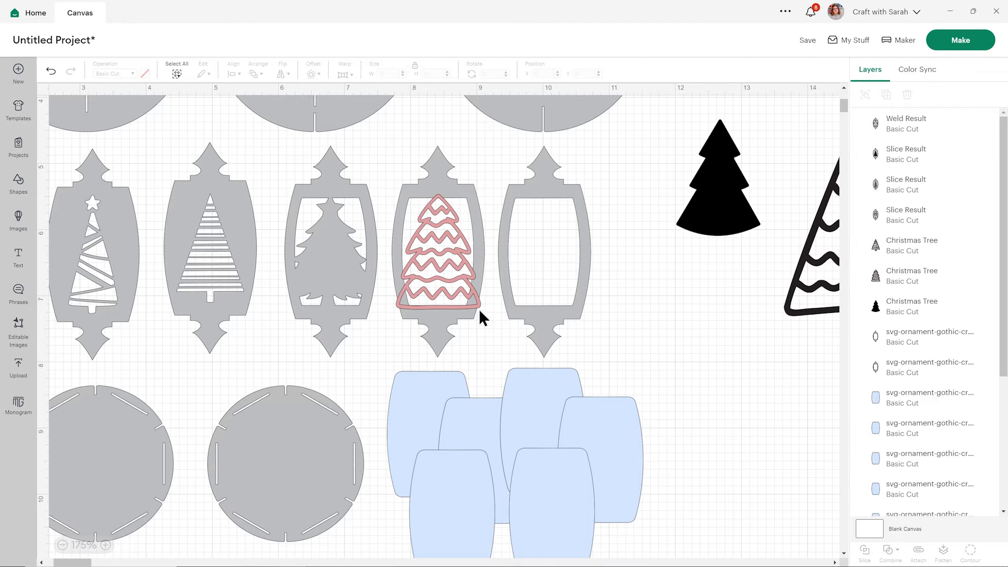
# - Duplicate a light blue backing shape and place the copy over the pink tree on the fifth panel
pyautogui.click(905, 399)
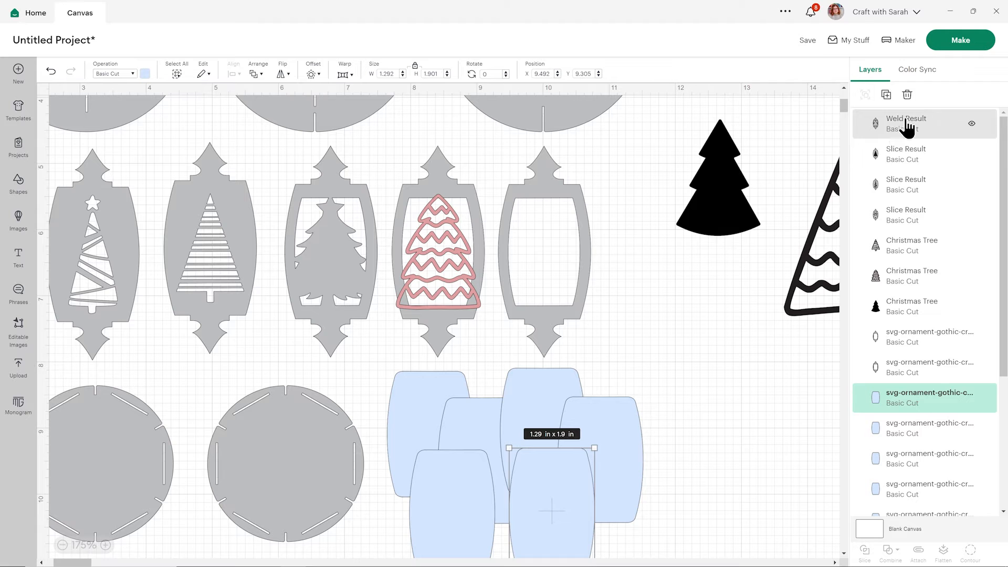
pyautogui.click(886, 95)
pyautogui.moveTo(150, 209); pyautogui.dragTo(426, 243)
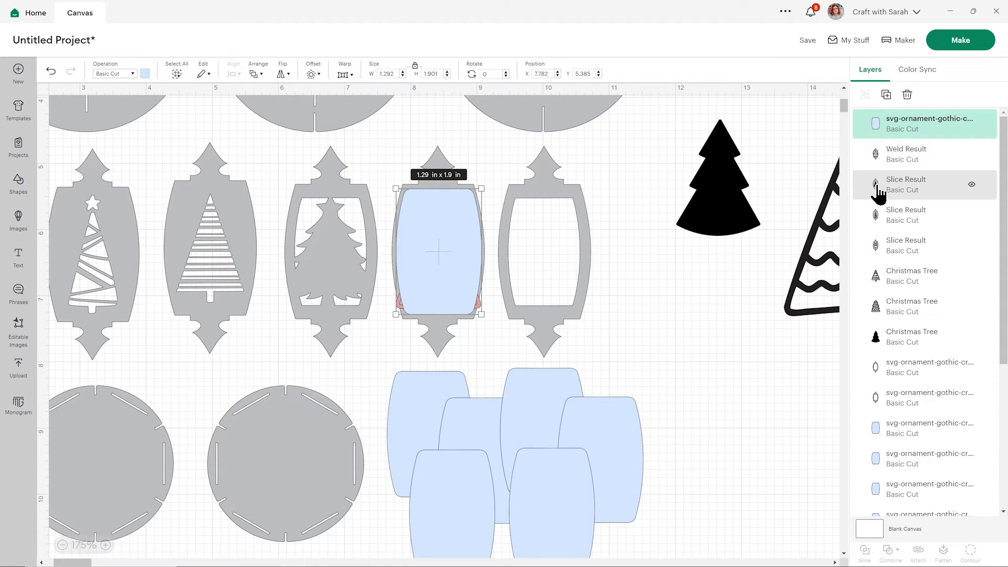
# - Slice the pink tree with the light blue copy and delete the leftover slices, including the pink corners outside the trimmed tree
pyautogui.keyDown('shift'); pyautogui.click(918, 314); pyautogui.keyUp('shift')
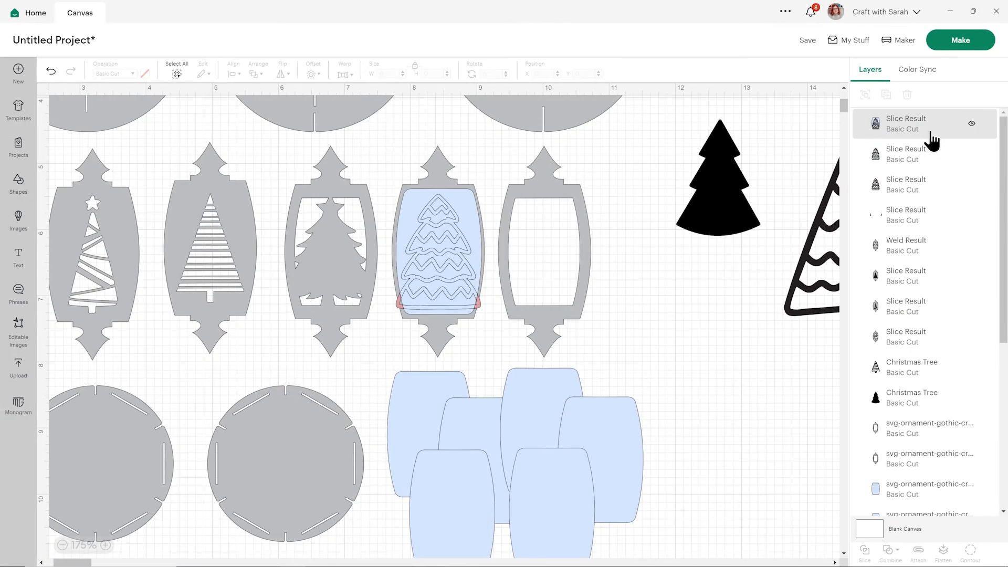
pyautogui.click(917, 134)
pyautogui.press('Delete')
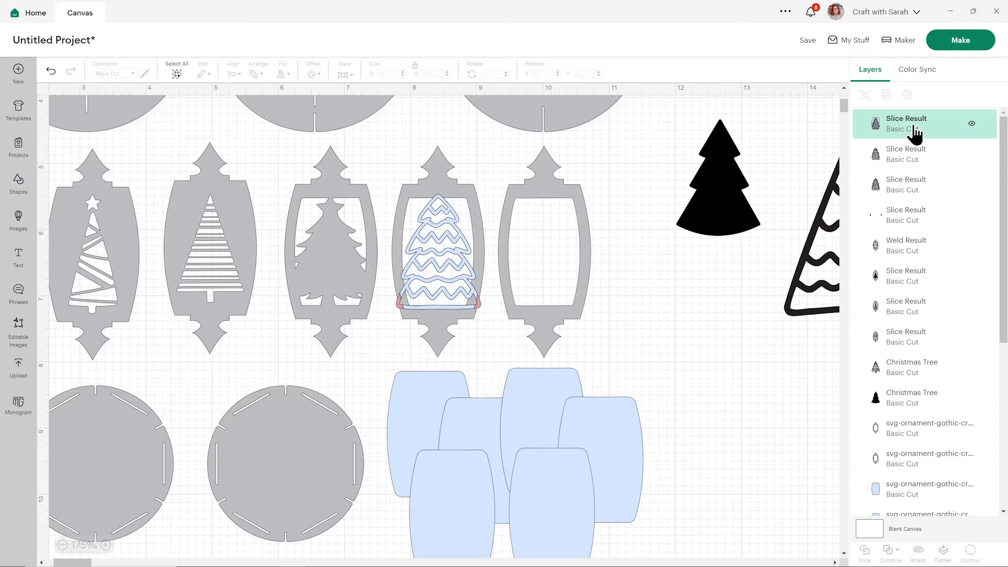
pyautogui.click(915, 132)
pyautogui.press('Delete')
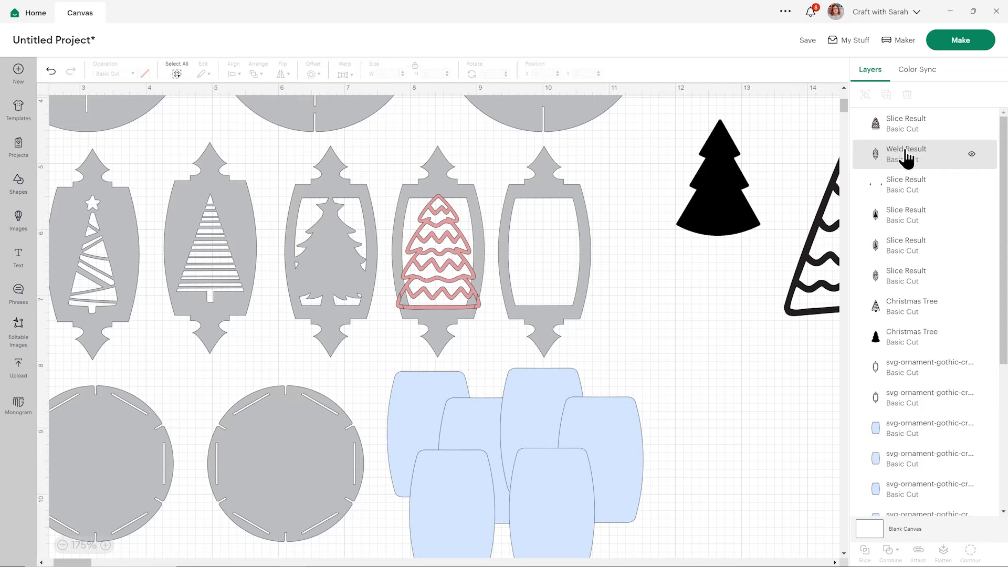
pyautogui.click(916, 189)
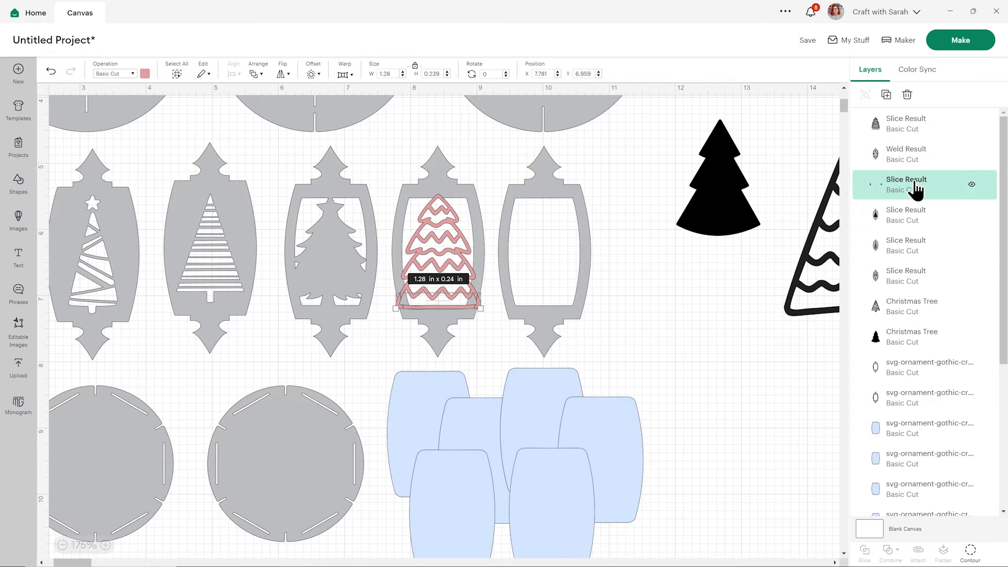
pyautogui.press('Delete')
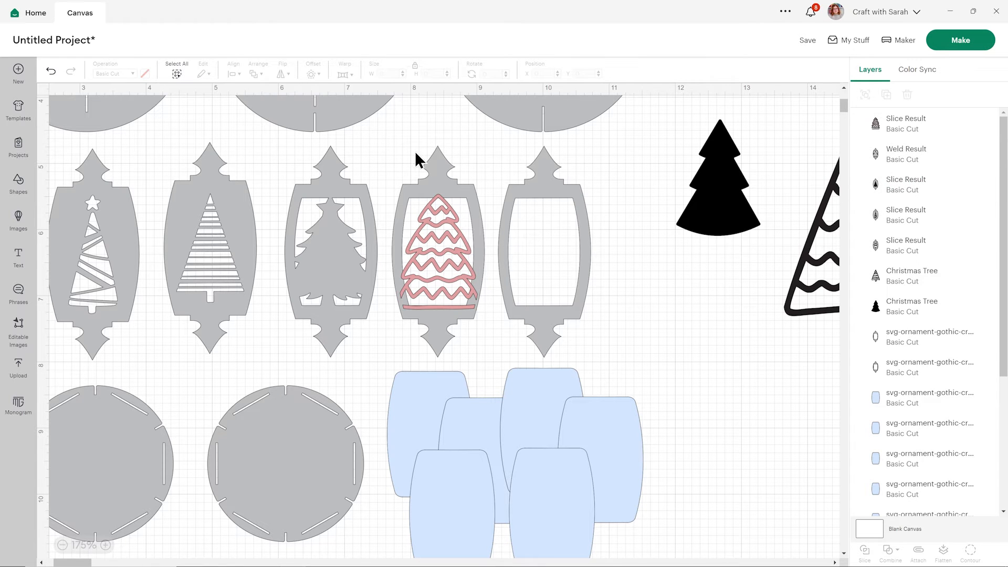
# - Weld the trimmed zigzag tree to the fifth panel and hide the small triangular contours on both sides of the tree
pyautogui.moveTo(403, 149); pyautogui.dragTo(463, 252)
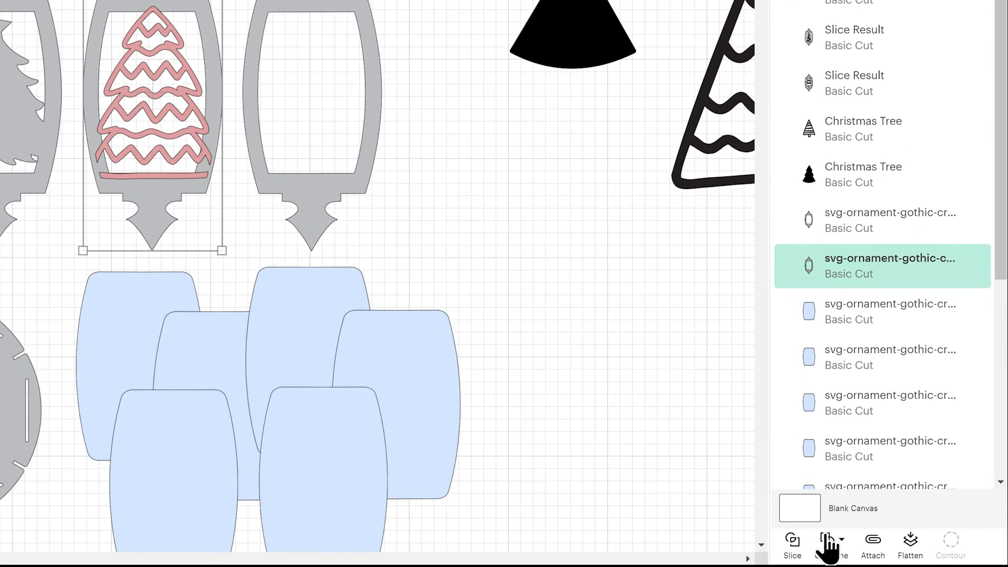
pyautogui.click(840, 542)
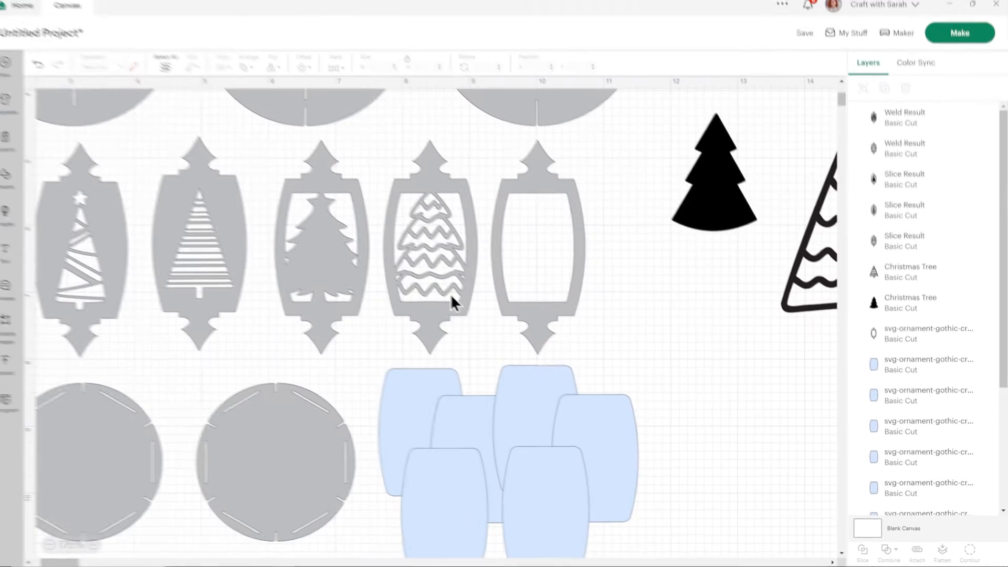
pyautogui.click(453, 298)
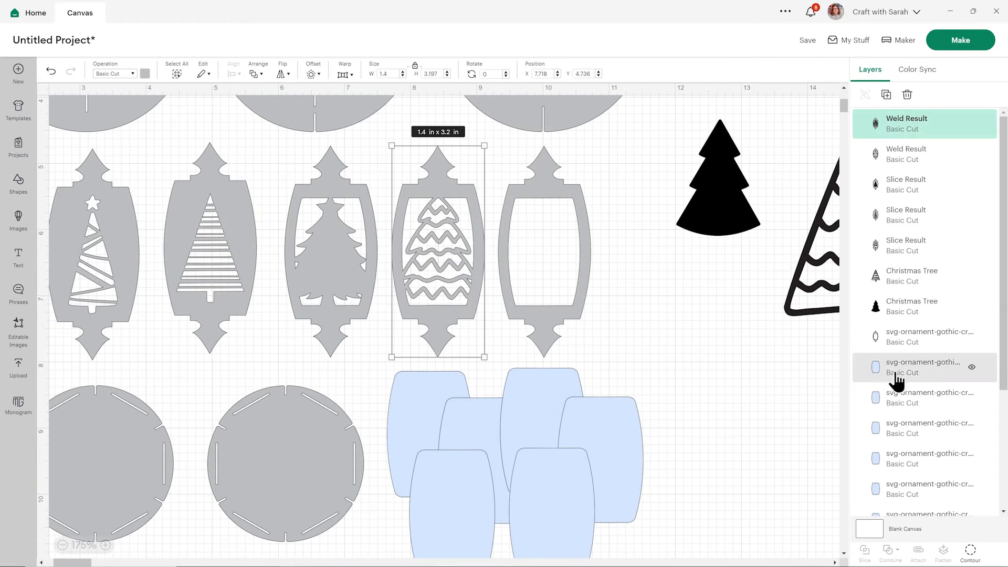
pyautogui.click(971, 550)
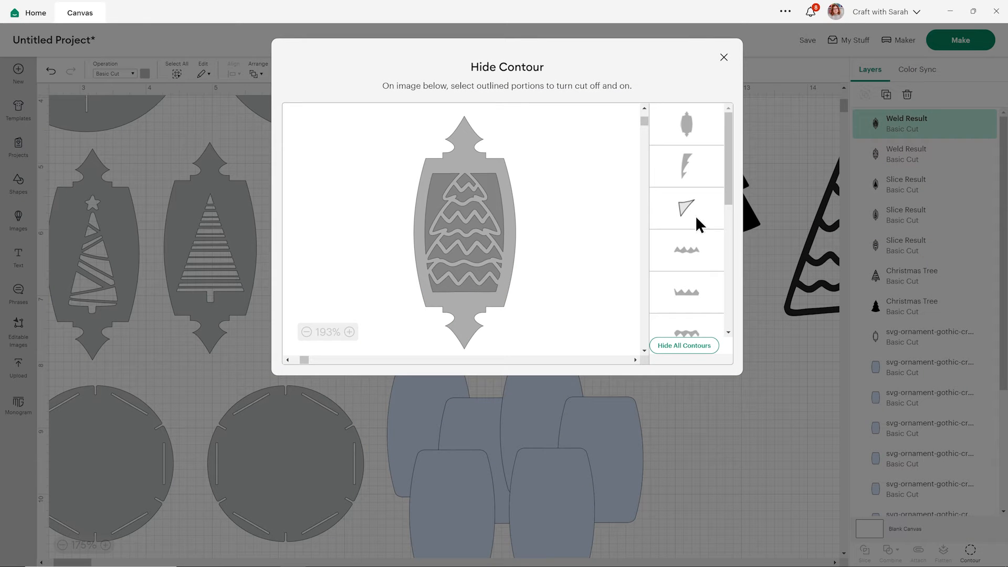
pyautogui.click(694, 216)
pyautogui.scroll(-5, 691, 218)
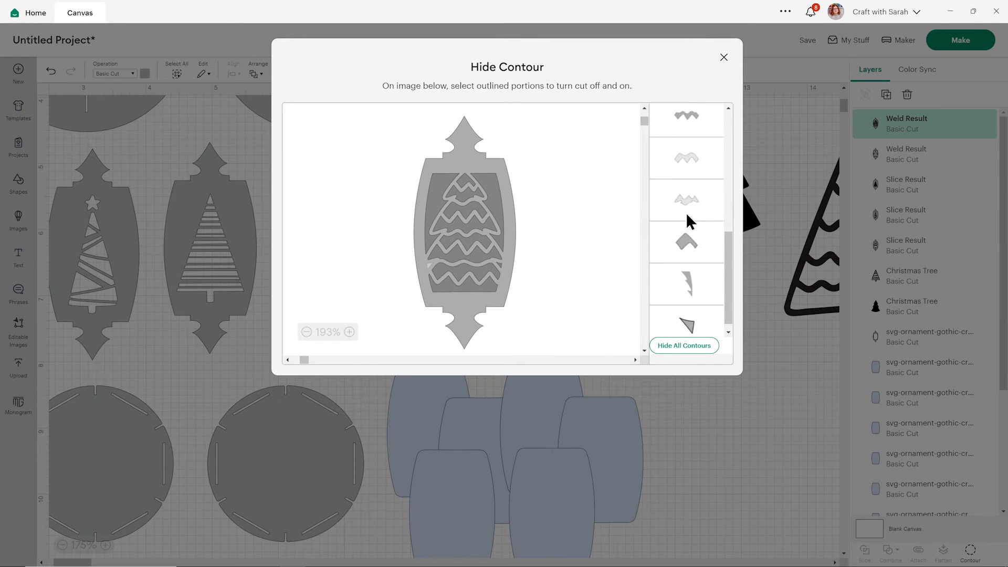
pyautogui.click(499, 268)
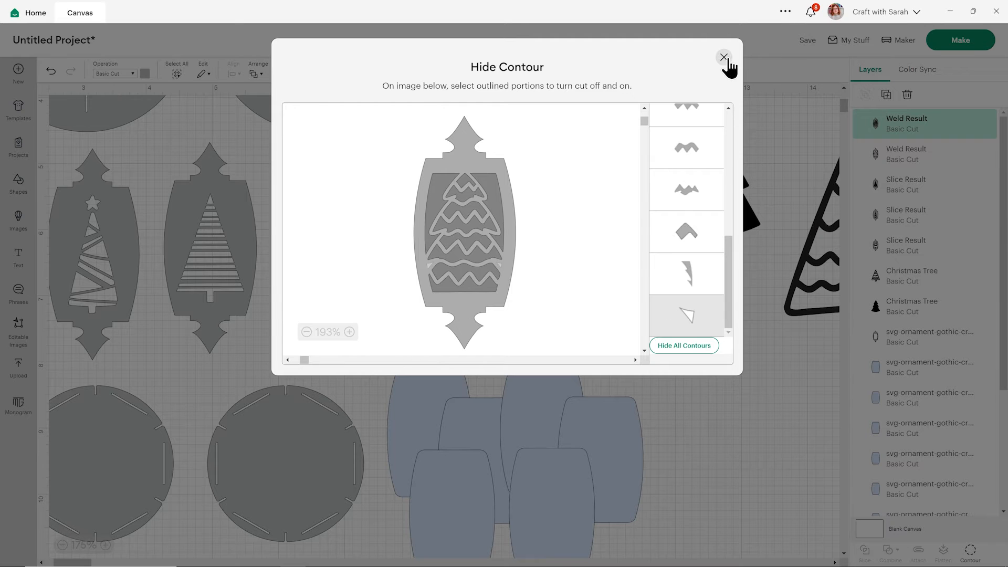
pyautogui.click(724, 58)
pyautogui.click(724, 289)
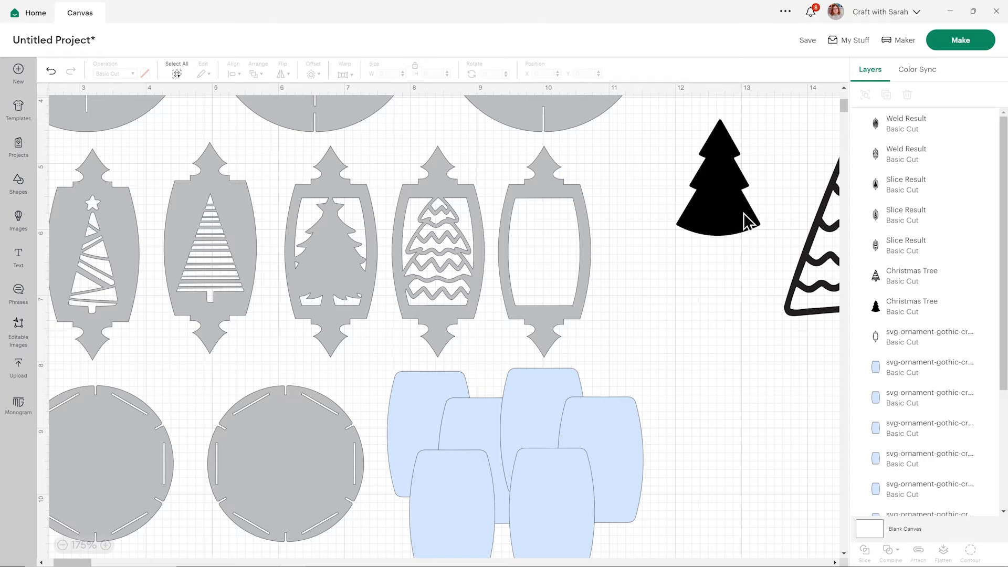
# - Move the solid black tree closer to the panels and delete the large outlined tree beside it
pyautogui.moveTo(744, 212); pyautogui.dragTo(681, 232)
pyautogui.moveTo(818, 257); pyautogui.dragTo(673, 357)
pyautogui.press('Delete')
# - Shrink the black tree to about 0.51 × 0.71 in, rotate it to about 347° and place it in the upper part of the sixth panel's window
pyautogui.moveTo(671, 212); pyautogui.dragTo(630, 251)
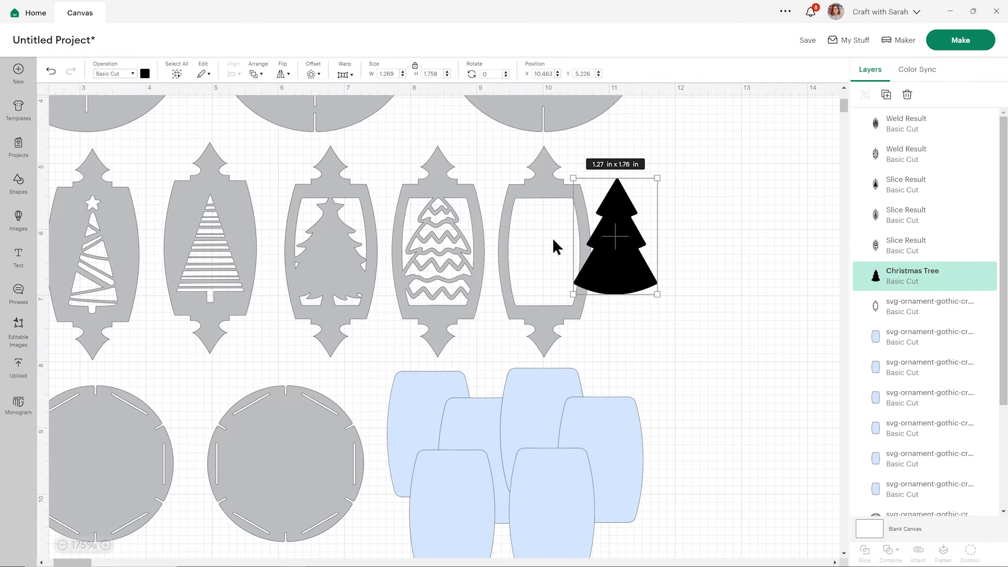
pyautogui.moveTo(664, 176); pyautogui.dragTo(612, 237)
pyautogui.moveTo(591, 283); pyautogui.dragTo(546, 229)
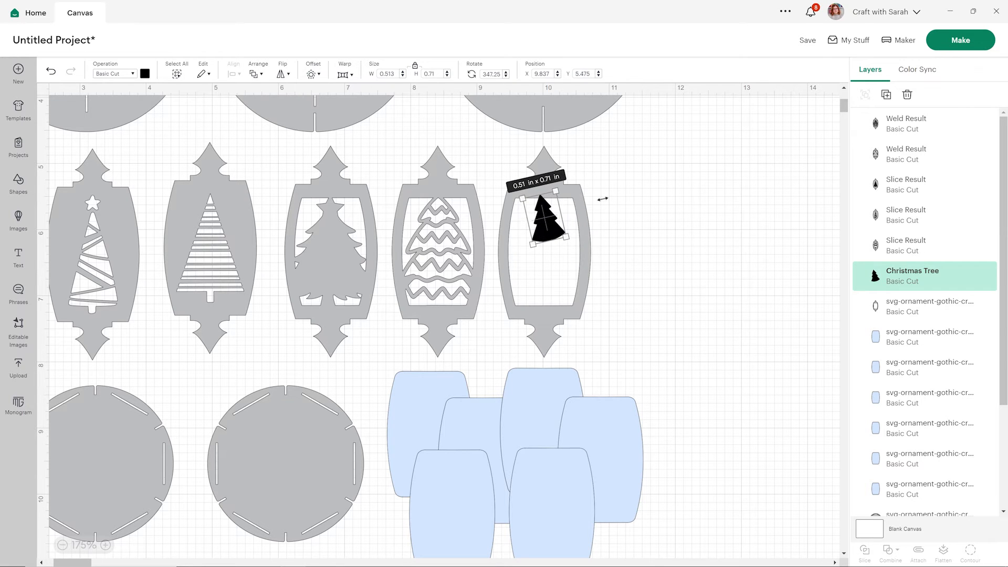
# - Add two black tree copies in the sixth panel: about 0.62 × 0.85 in rotated 14° at lower right, and 0.53 × 0.74 in at left
pyautogui.click(886, 95)
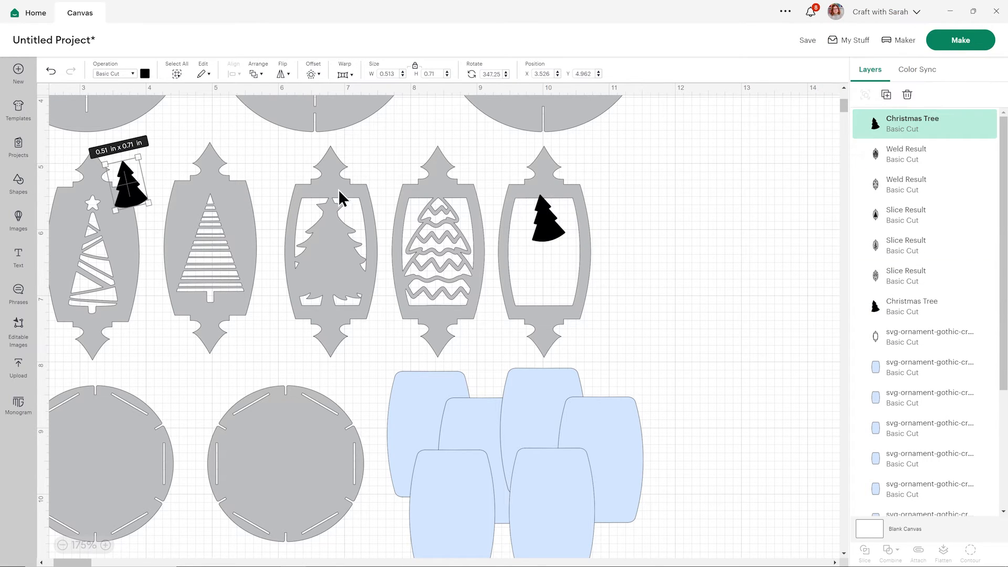
pyautogui.moveTo(131, 192); pyautogui.dragTo(563, 305)
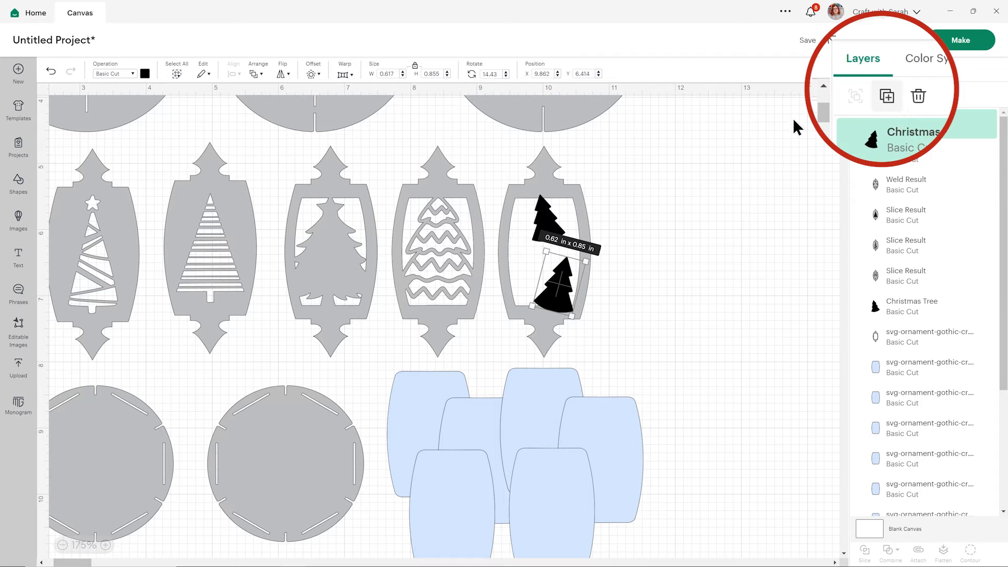
pyautogui.click(887, 95)
pyautogui.moveTo(160, 220); pyautogui.dragTo(489, 285)
pyautogui.moveTo(527, 251); pyautogui.dragTo(521, 280)
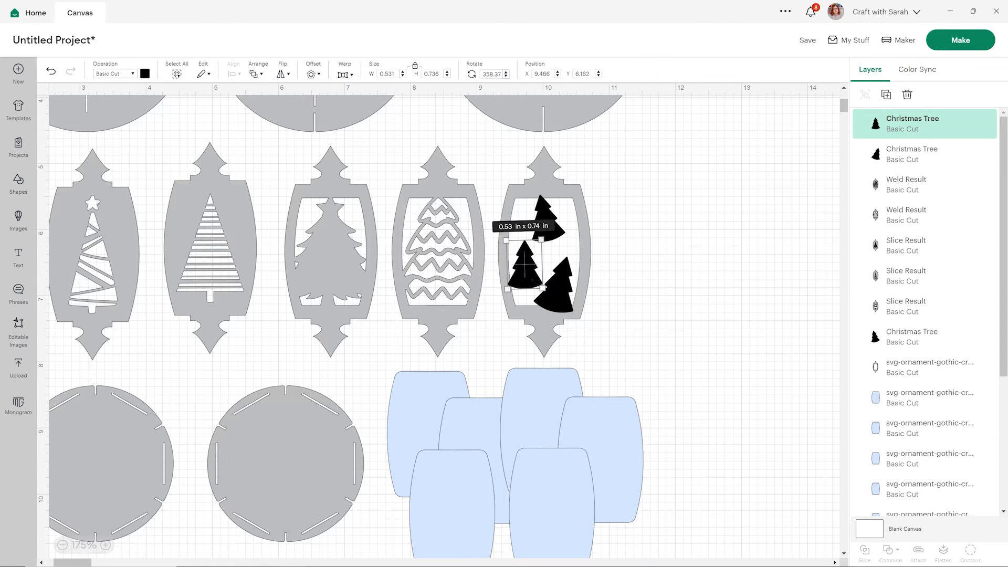
# - Shift the left tree outward onto the sixth panel's frame and adjust the left and upper trees so they overlap each other
pyautogui.click(630, 281)
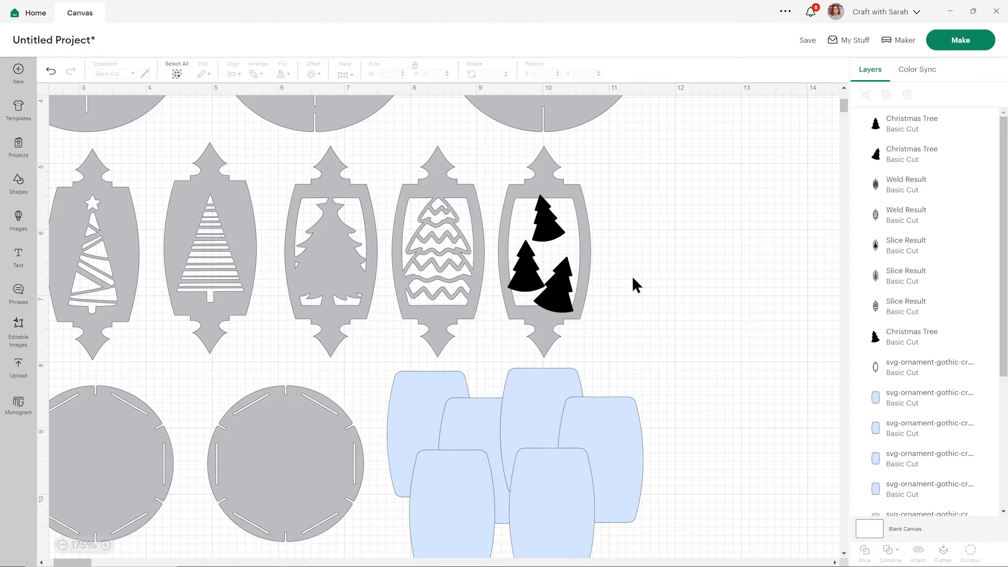
pyautogui.moveTo(527, 271); pyautogui.dragTo(524, 269)
pyautogui.click(697, 278)
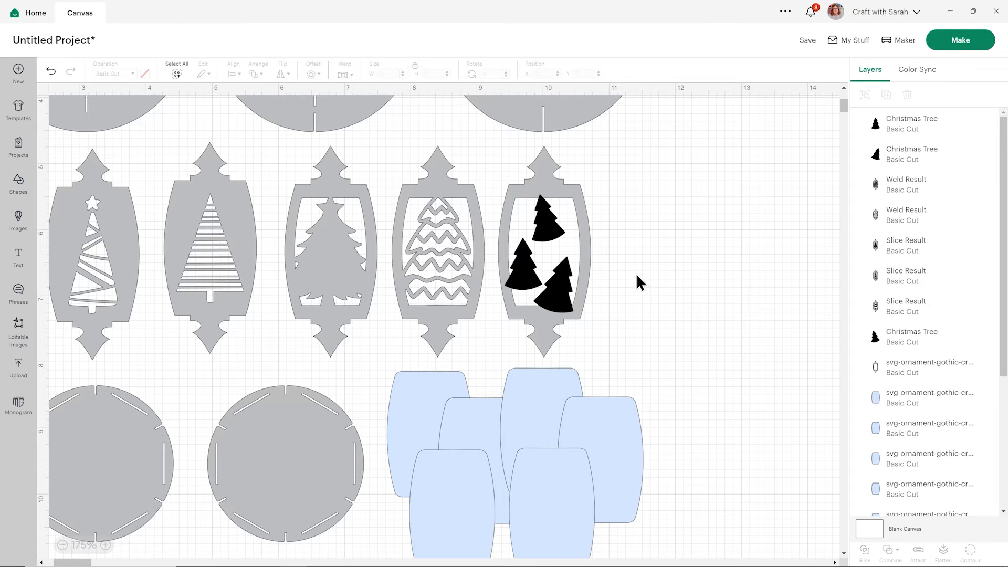
pyautogui.click(523, 265)
pyautogui.moveTo(541, 238)
pyautogui.mouseDown()
pyautogui.moveTo(547, 230)
pyautogui.moveTo(530, 254)
pyautogui.mouseUp()
pyautogui.click(586, 241)
pyautogui.click(544, 234)
pyautogui.click(589, 254)
pyautogui.click(645, 256)
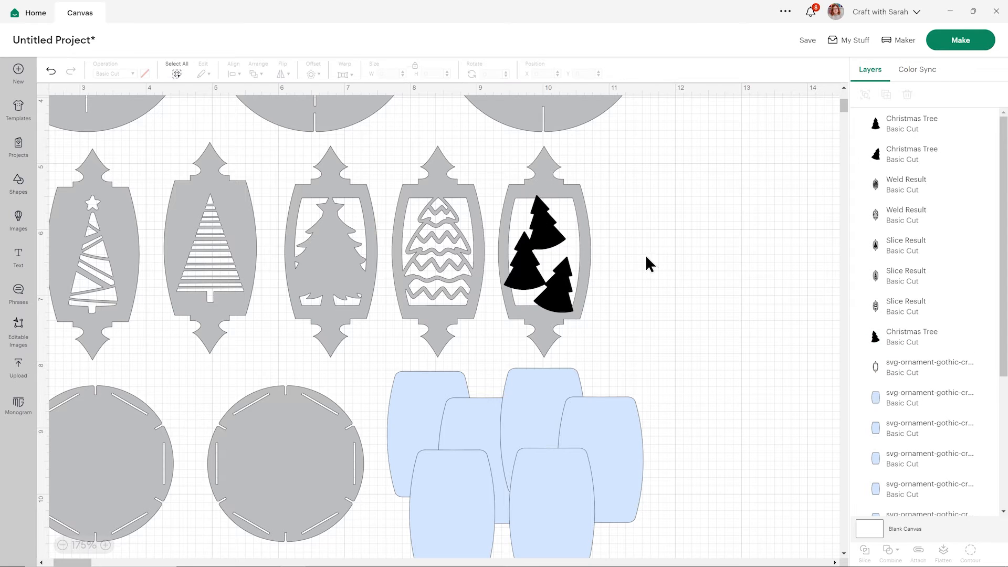
# - Nudge the lower-right tree in the sixth panel slightly to the left
pyautogui.click(565, 300)
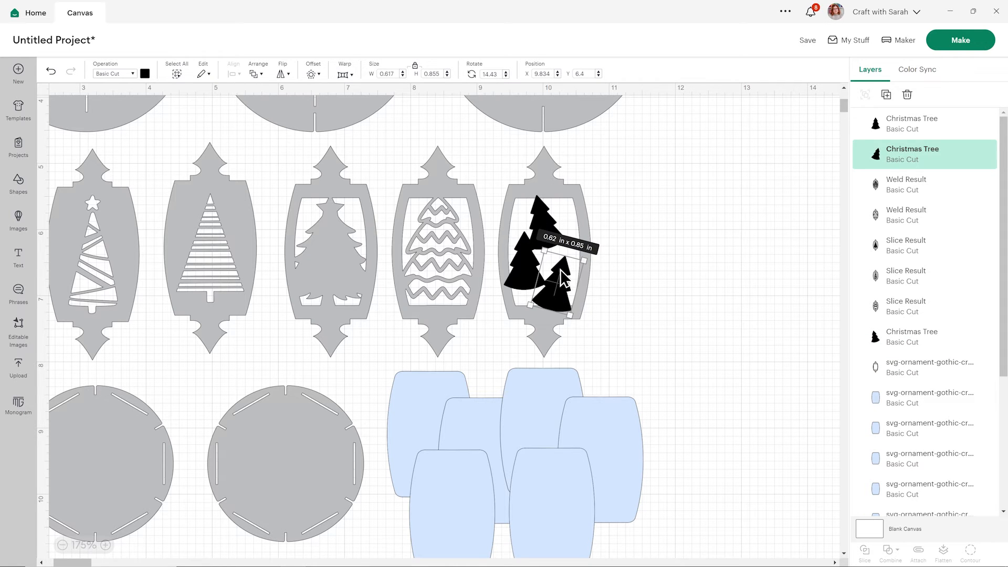
pyautogui.moveTo(545, 251); pyautogui.dragTo(543, 253)
pyautogui.click(644, 314)
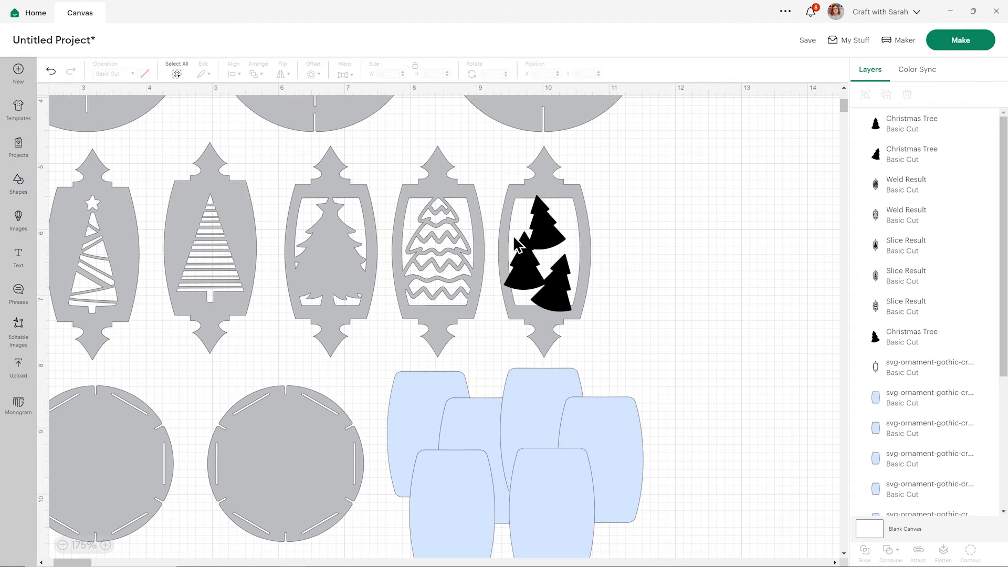
# - Add a star of about 0.51 × 0.48 in, rotated 22.4°, at the upper right of the sixth panel's window
pyautogui.click(22, 184)
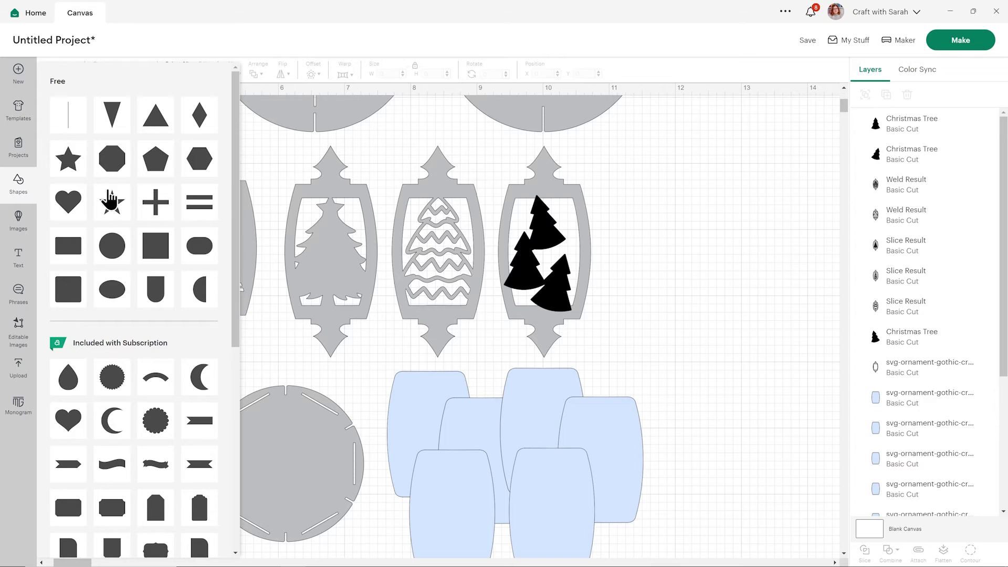
pyautogui.click(71, 160)
pyautogui.moveTo(256, 264); pyautogui.dragTo(703, 257)
pyautogui.moveTo(743, 314); pyautogui.dragTo(568, 221)
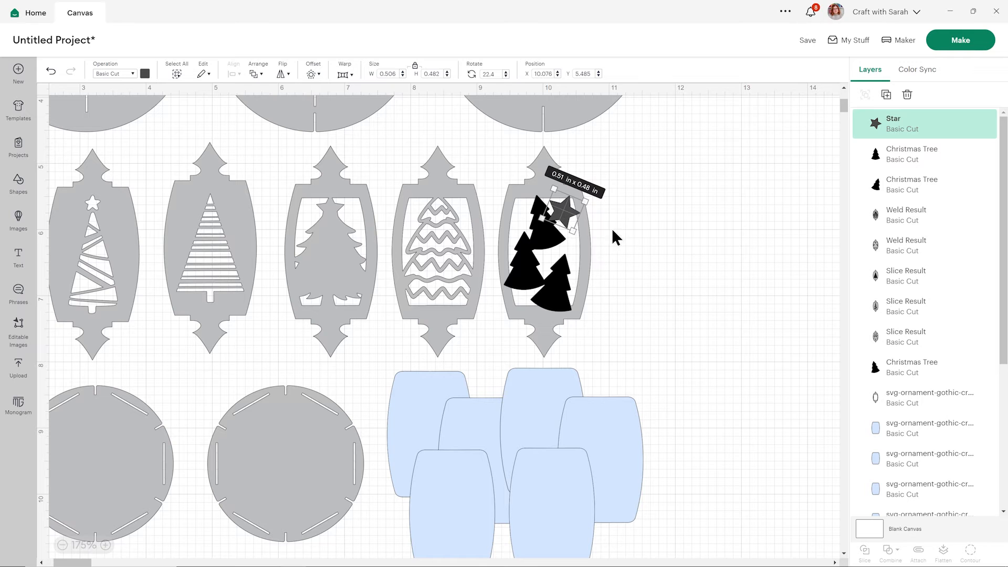
# - Duplicate the star, shrink it to about 0.32 × 0.31 in, rotate it to about 348° and place it at the window's upper left
pyautogui.click(886, 95)
pyautogui.moveTo(191, 235); pyautogui.dragTo(521, 222)
pyautogui.click(676, 272)
pyautogui.click(677, 274)
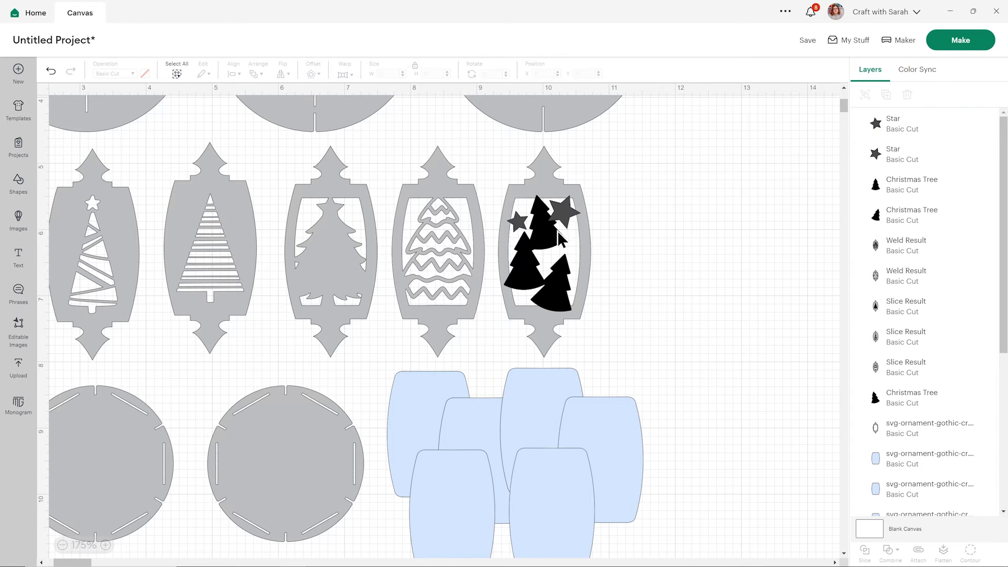
pyautogui.click(523, 226)
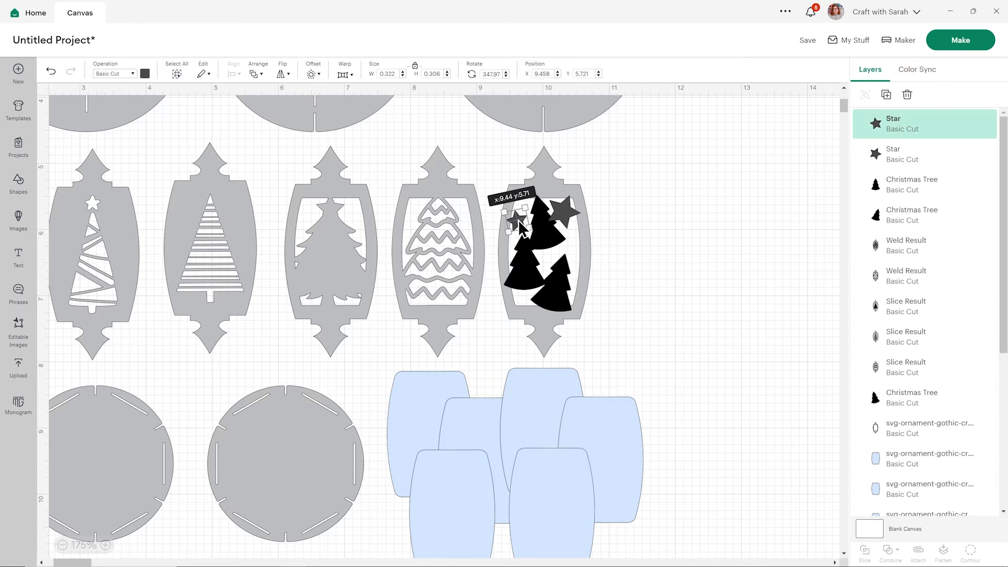
pyautogui.click(681, 279)
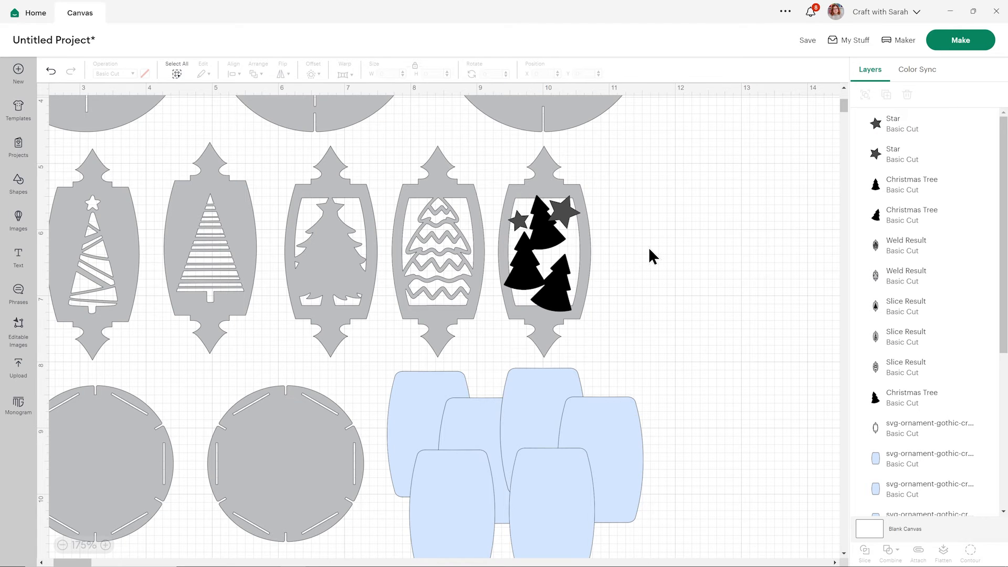
pyautogui.click(525, 228)
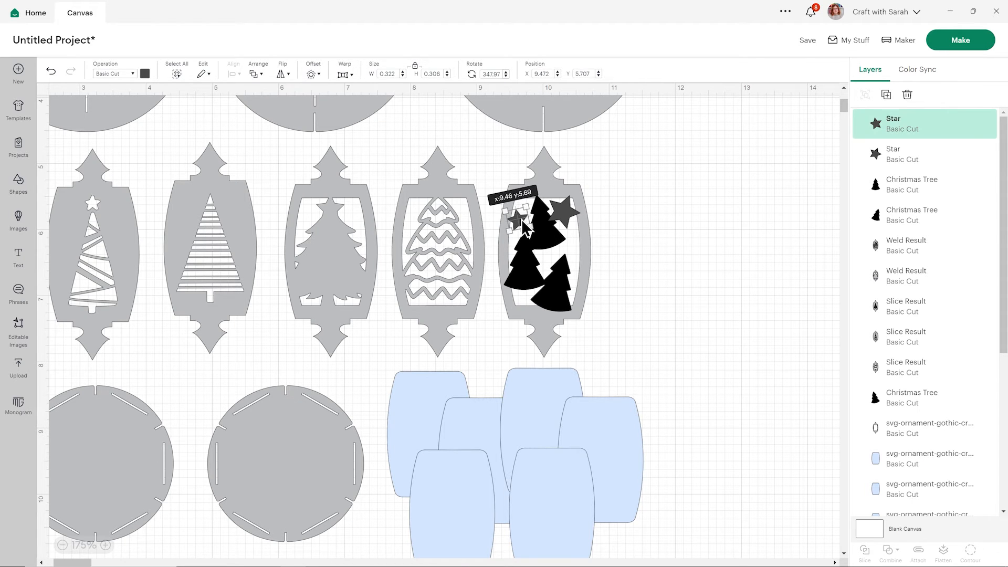
pyautogui.click(646, 258)
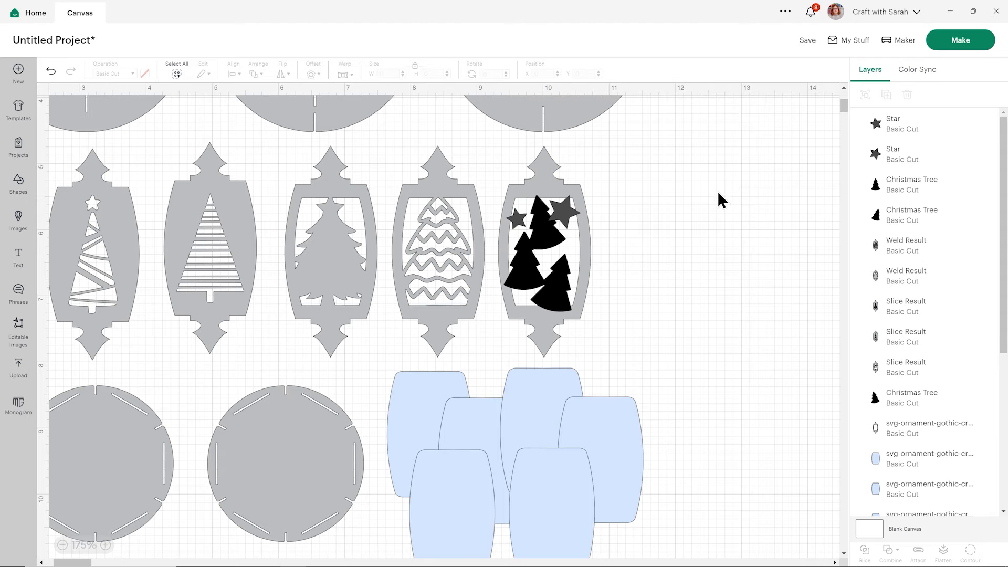
# - Duplicate the small star and place it at about 0.34 × 0.32 in between the trees in the sixth panel
pyautogui.click(876, 121)
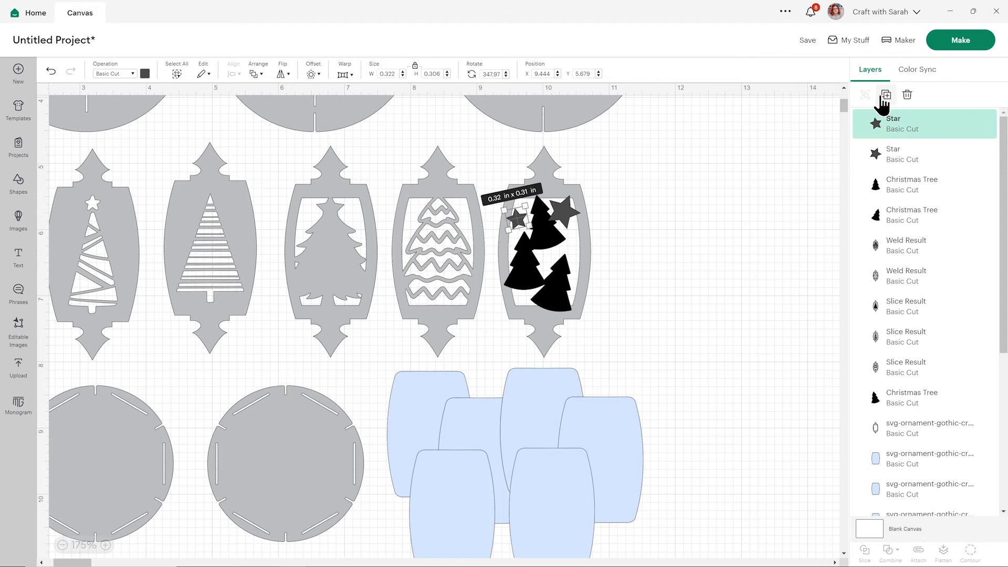
pyautogui.click(885, 96)
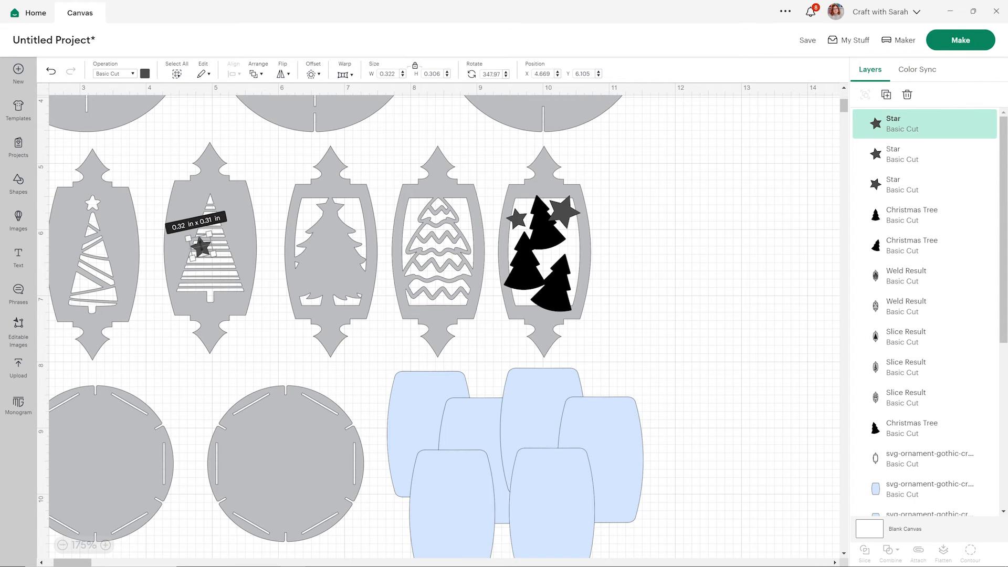
pyautogui.moveTo(208, 257); pyautogui.dragTo(555, 259)
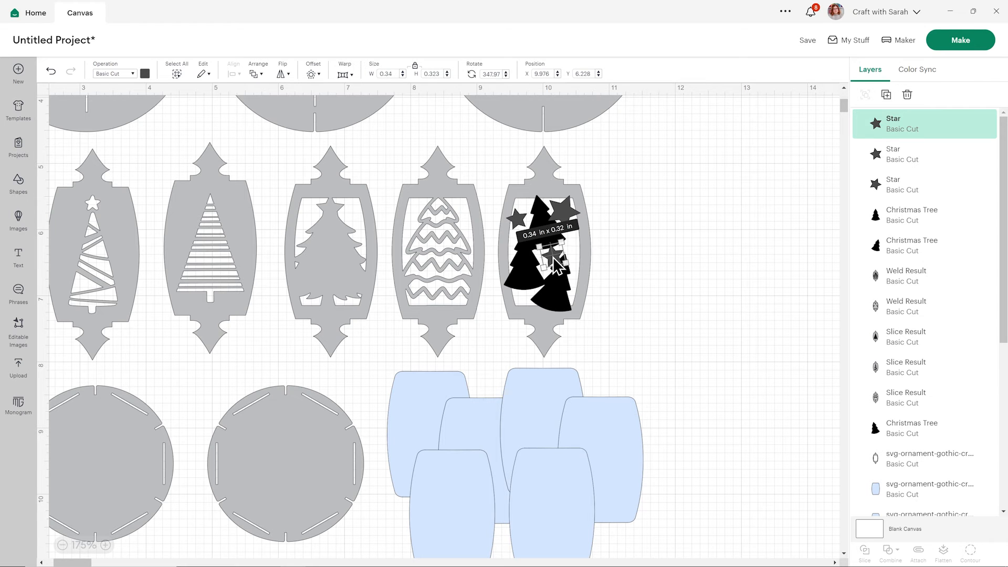
pyautogui.click(622, 273)
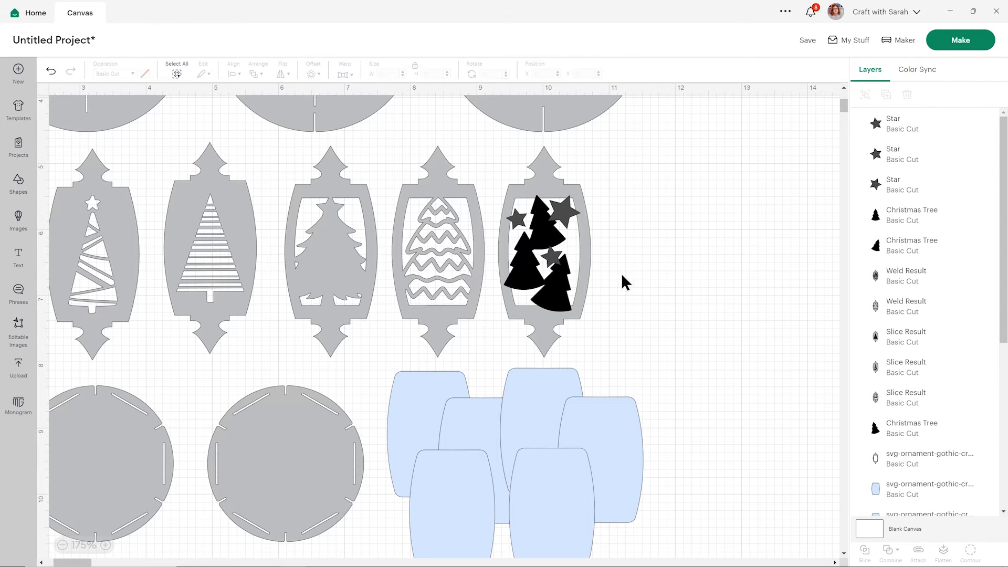
# - Enlarge the lower-right tree slightly and move the third star to the window's right edge, touching the large star and the tree
pyautogui.click(571, 281)
pyautogui.moveTo(594, 254); pyautogui.dragTo(595, 253)
pyautogui.click(631, 281)
pyautogui.moveTo(569, 288); pyautogui.dragTo(573, 243)
pyautogui.click(633, 298)
pyautogui.click(626, 249)
pyautogui.click(647, 254)
pyautogui.click(575, 238)
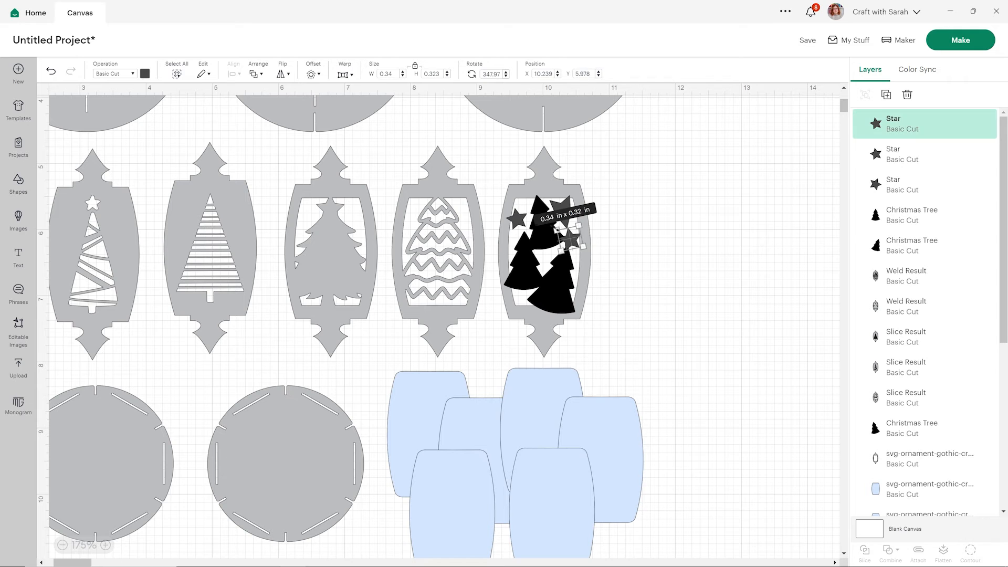
pyautogui.click(664, 258)
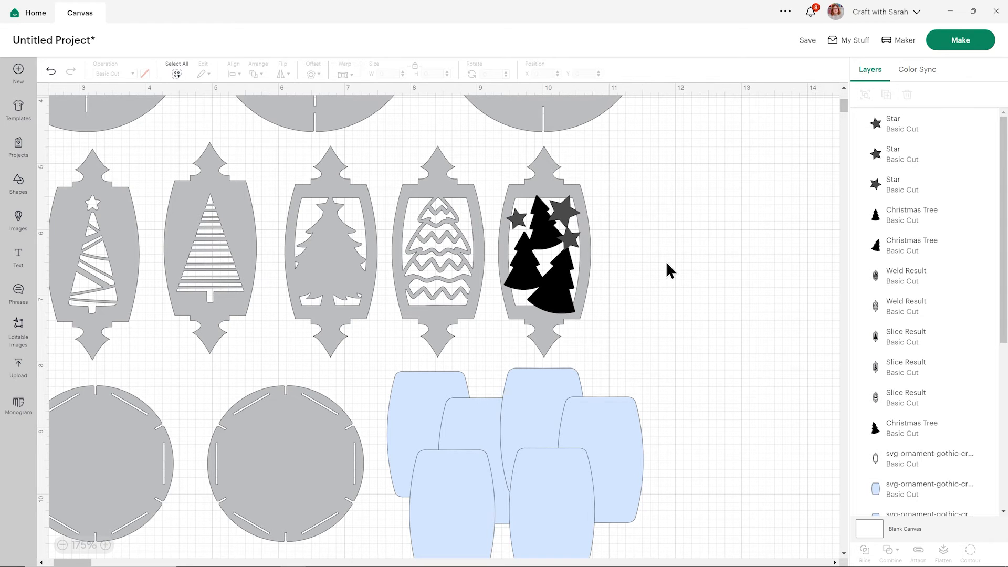
# - Duplicate the large star, place it over the lower-left corner of the sixth panel's window and rotate it to about 13°
pyautogui.scroll(2, 666, 250)
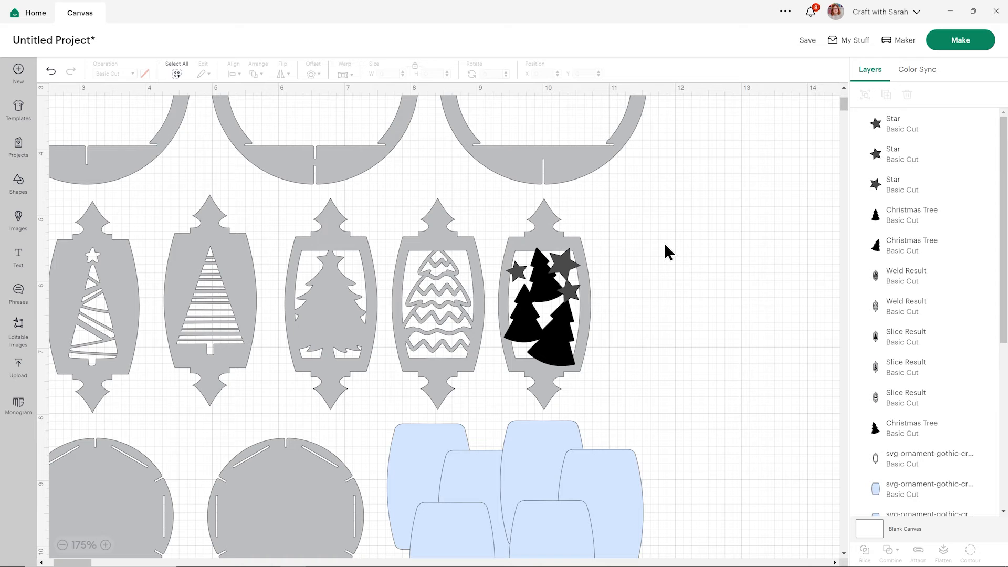
pyautogui.click(572, 263)
pyautogui.hotkey('ctrl', 'd')
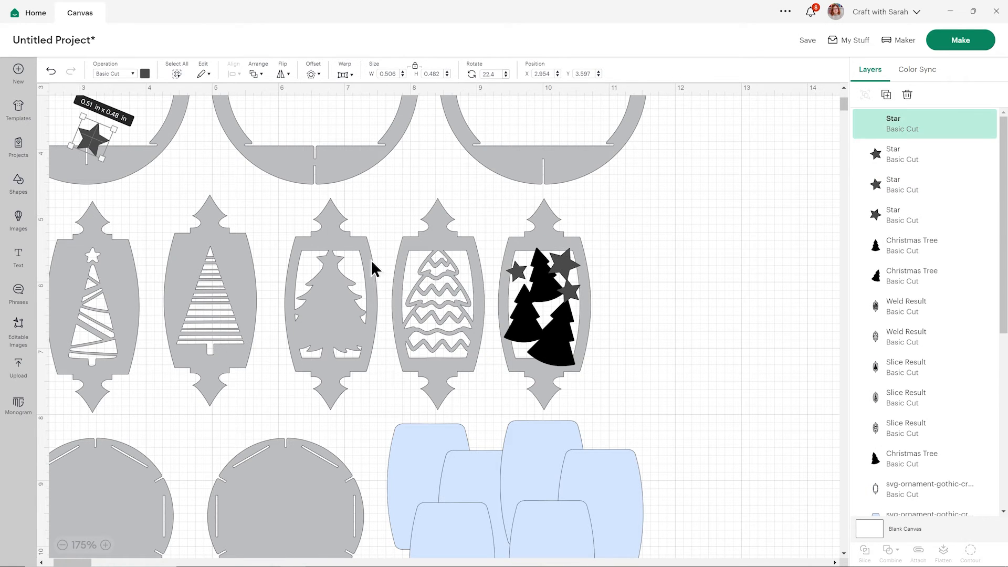
pyautogui.moveTo(95, 140); pyautogui.dragTo(512, 367)
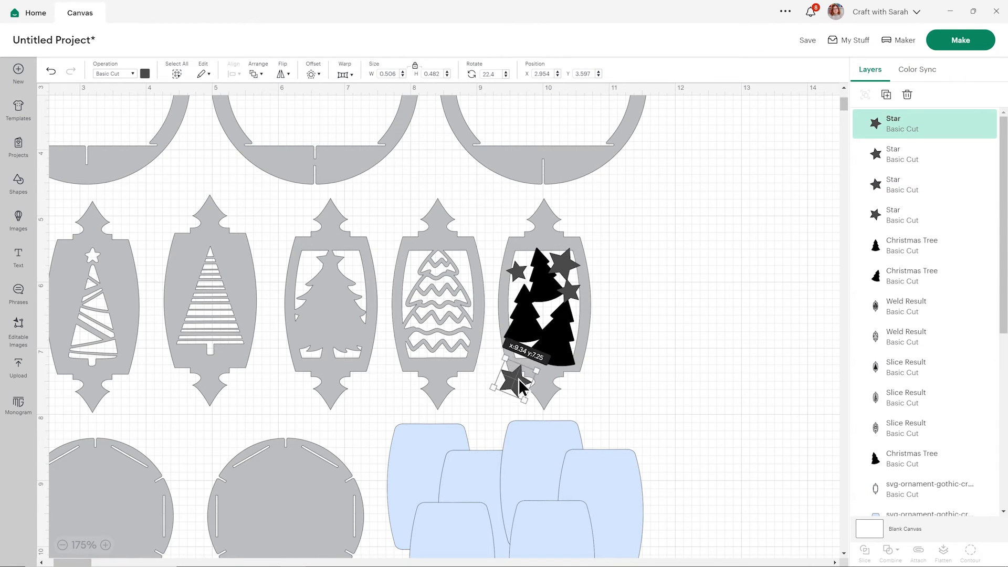
pyautogui.click(672, 368)
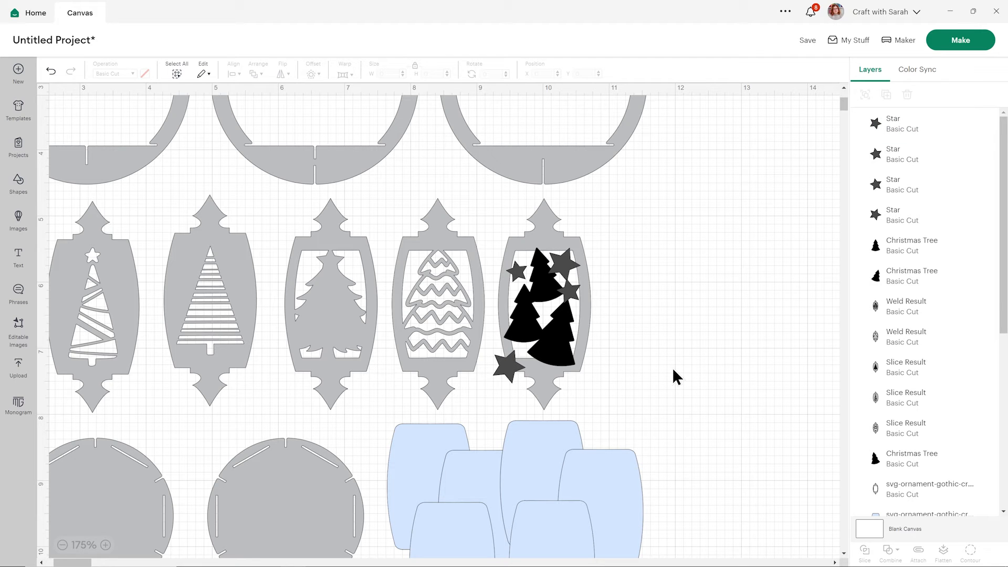
pyautogui.click(511, 370)
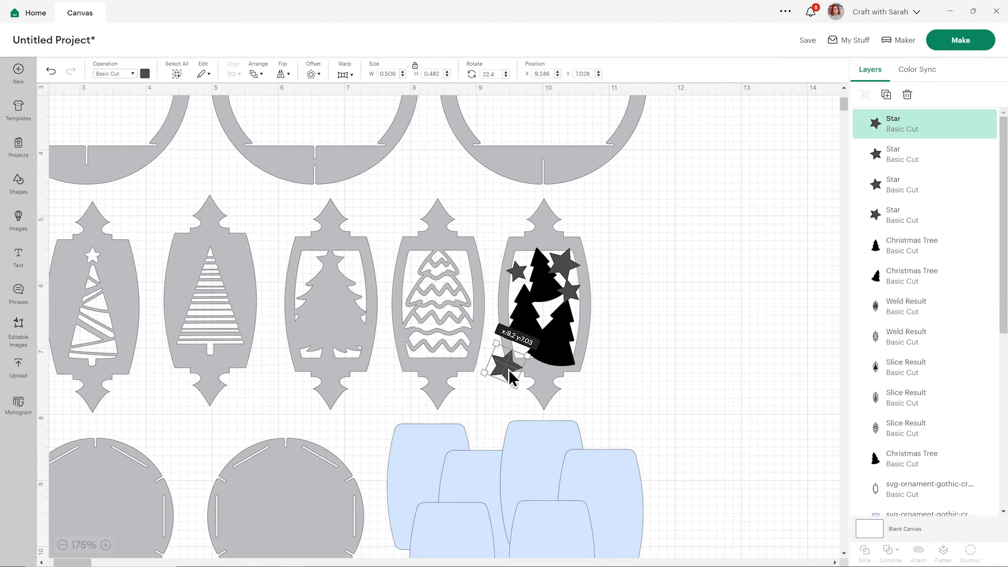
pyautogui.click(695, 326)
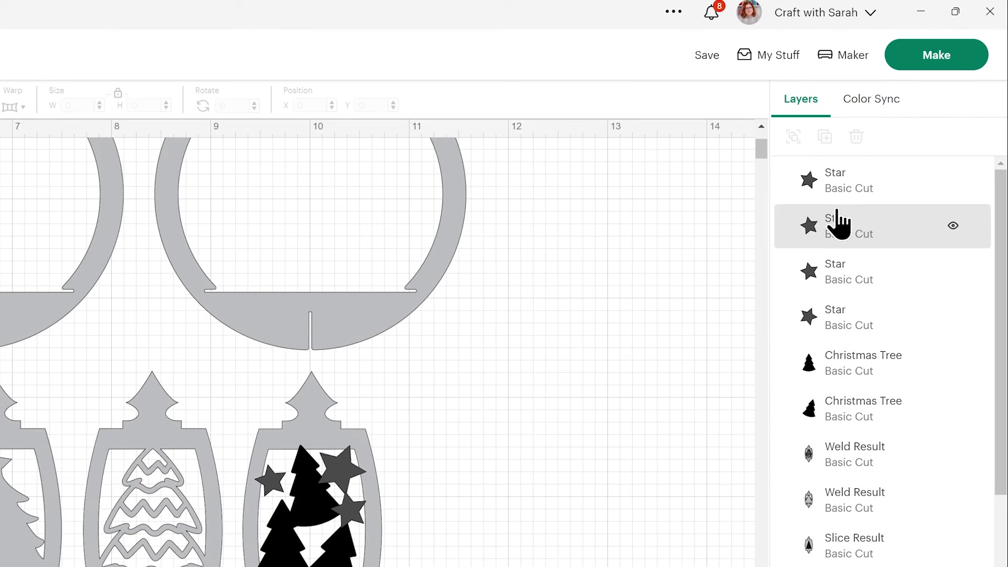
# - Weld the four stars with the left and lower-right Christmas trees into one shape
pyautogui.click(837, 195)
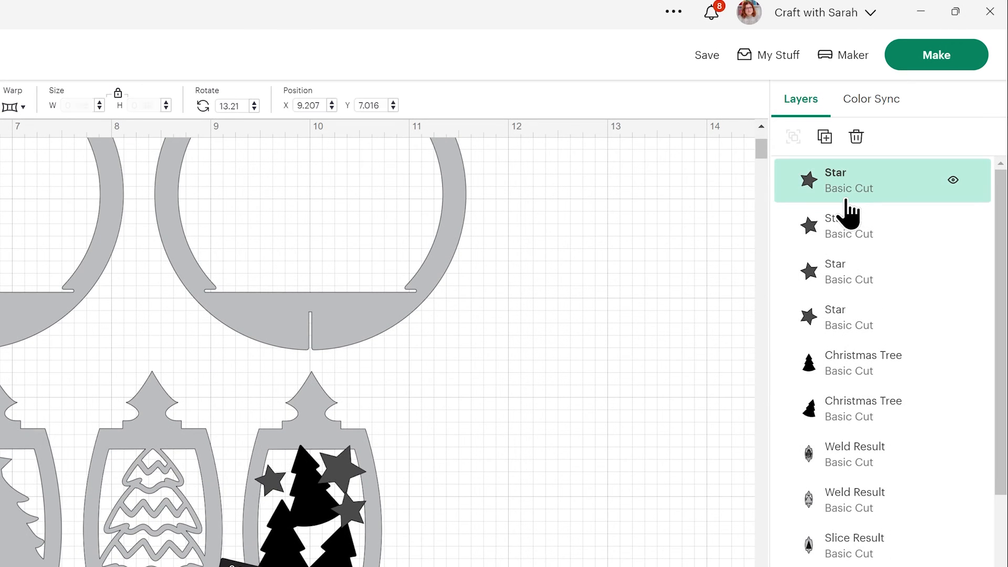
pyautogui.keyDown('shift'); pyautogui.click(839, 223); pyautogui.keyUp('shift')
pyautogui.keyDown('shift'); pyautogui.click(838, 288); pyautogui.keyUp('shift')
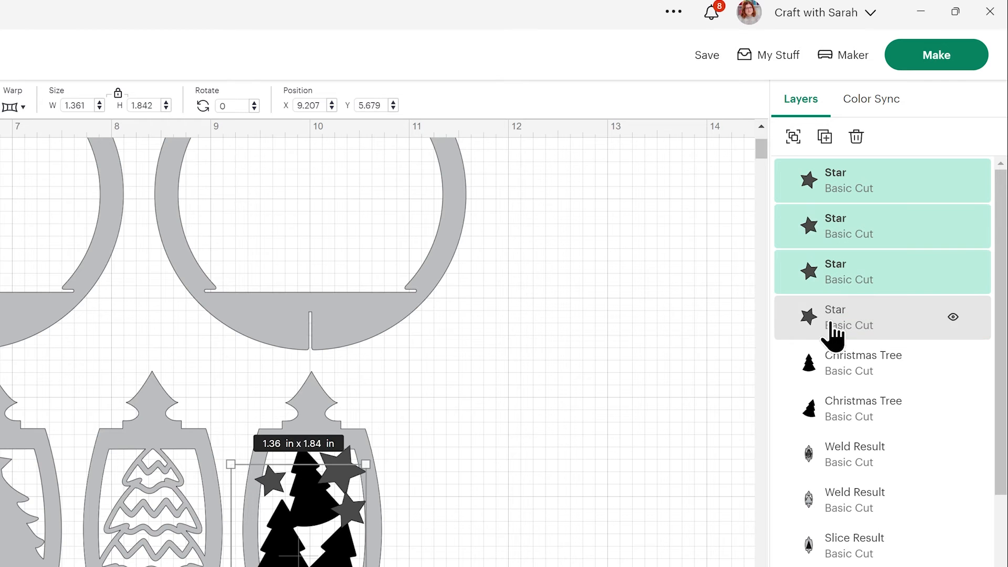
pyautogui.keyDown('shift'); pyautogui.click(835, 332); pyautogui.keyUp('shift')
pyautogui.keyDown('shift'); pyautogui.click(835, 381); pyautogui.keyUp('shift')
pyautogui.keyDown('shift'); pyautogui.click(841, 423); pyautogui.keyUp('shift')
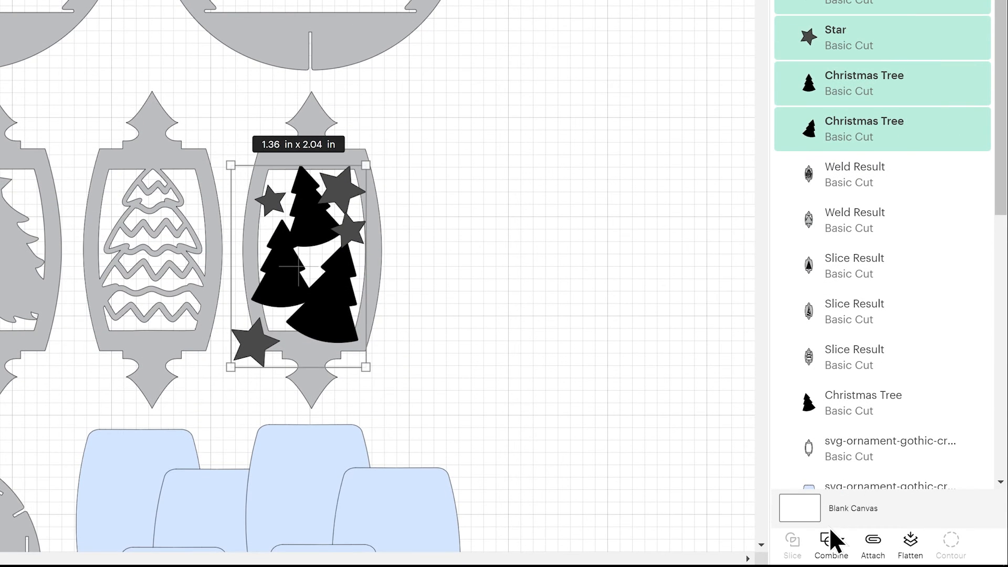
pyautogui.click(830, 541)
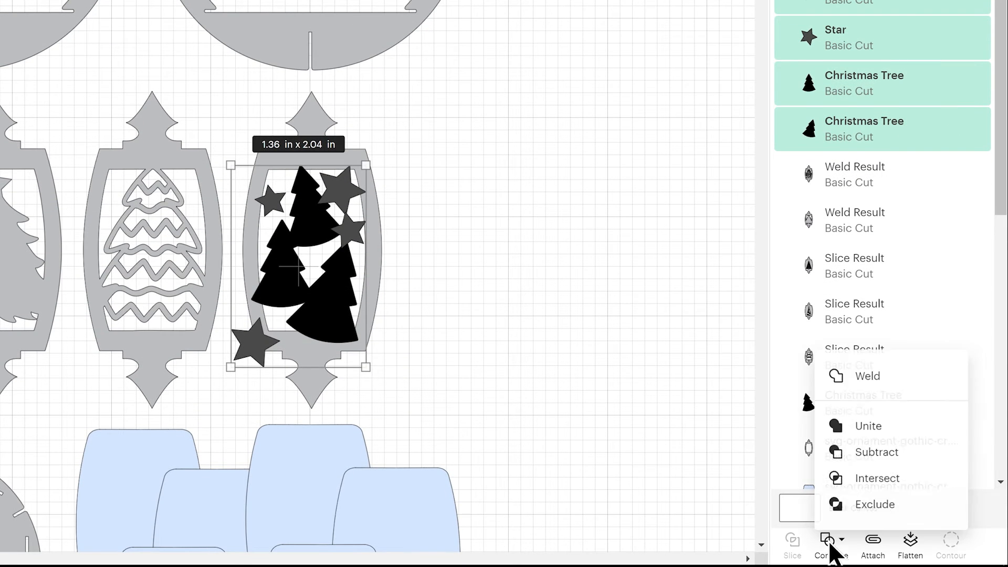
pyautogui.click(862, 373)
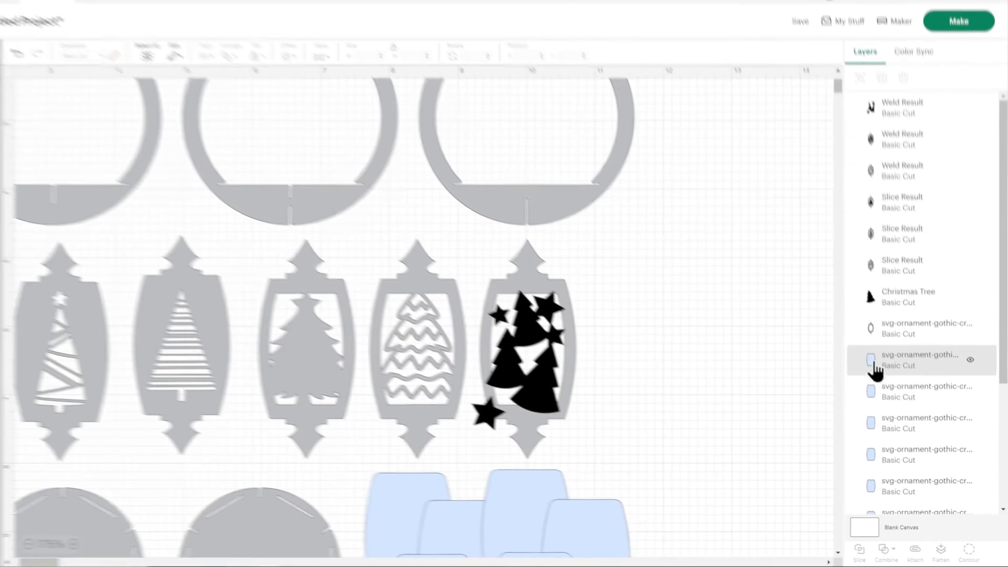
# - Duplicate a 1.29 × 1.9 in blue backing shape, center it over the sixth panel and slice it with the welded trees and stars
pyautogui.click(875, 362)
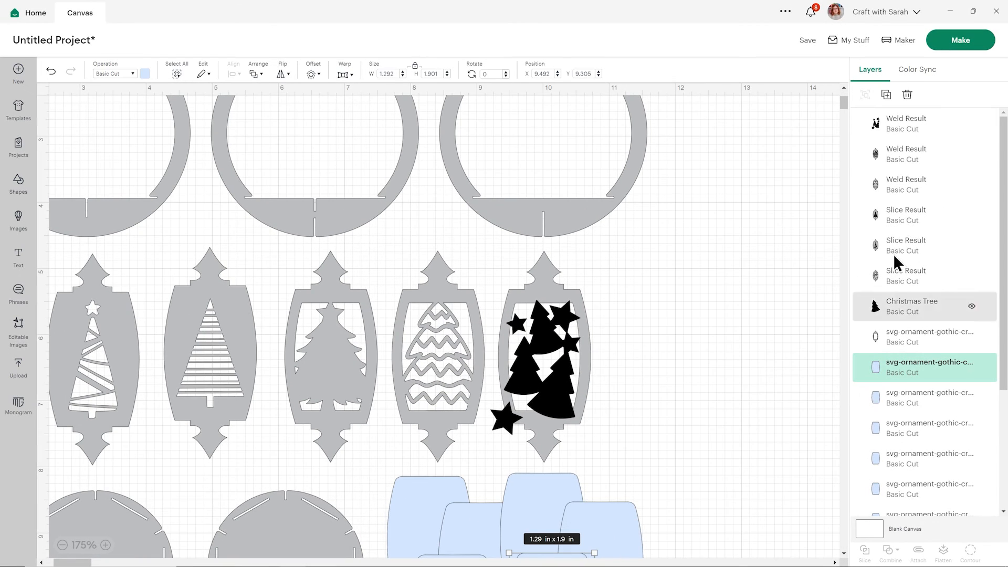
pyautogui.click(881, 78)
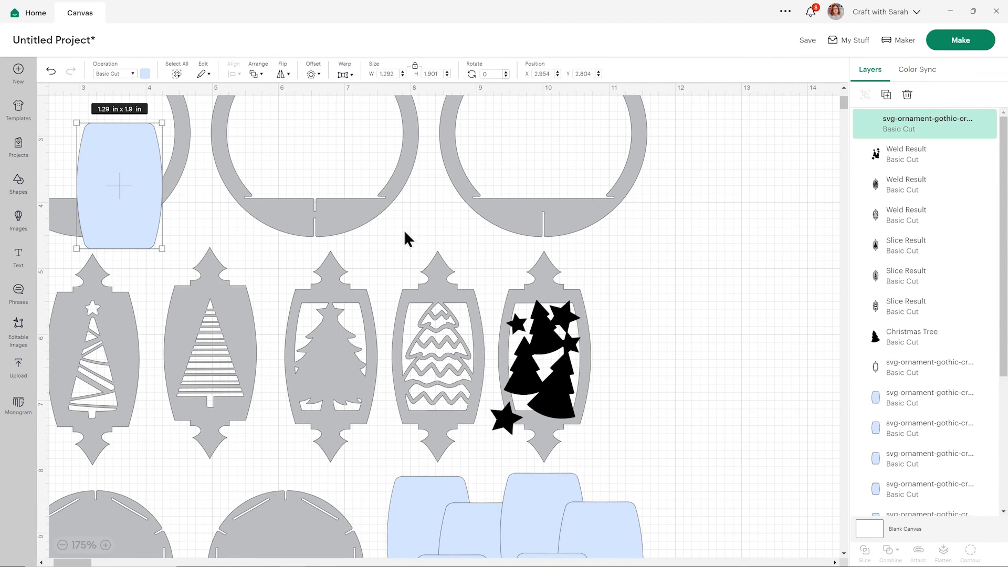
pyautogui.moveTo(111, 190); pyautogui.dragTo(534, 355)
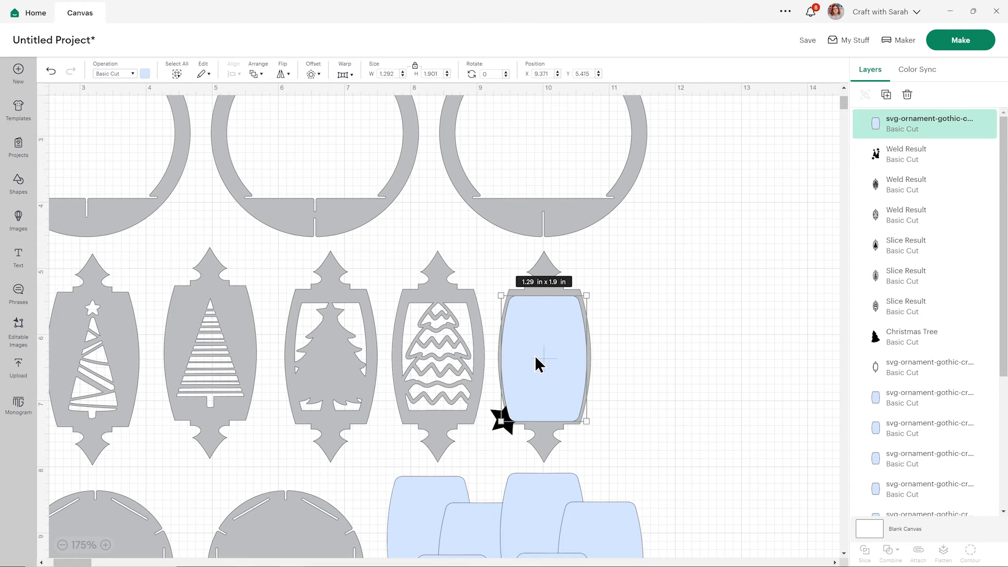
pyautogui.keyDown('shift'); pyautogui.click(928, 160); pyautogui.keyUp('shift')
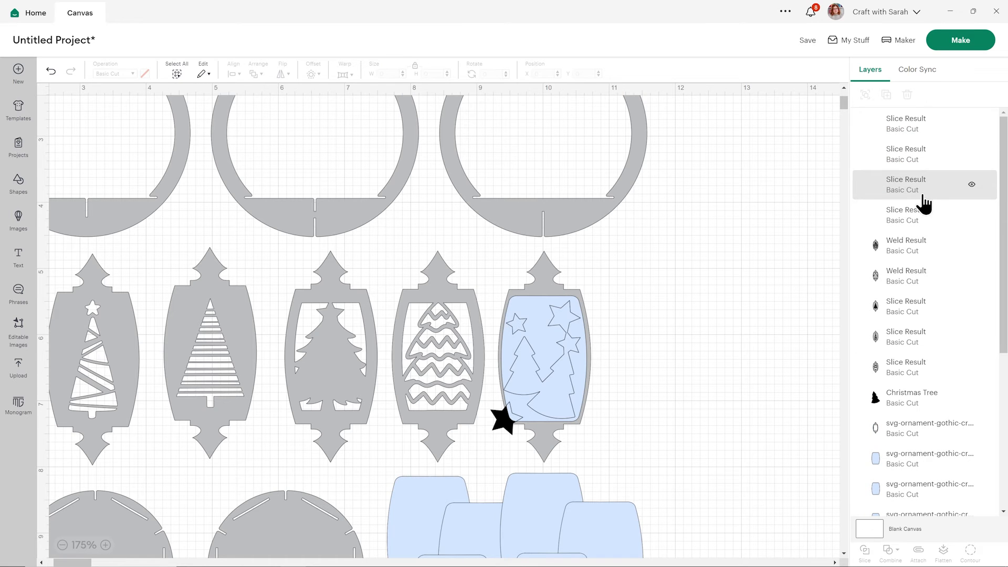
# - Delete the two blue slice results and the leftover black star fragment outside the sixth panel's lower-left edge
pyautogui.click(894, 129)
pyautogui.click(895, 127)
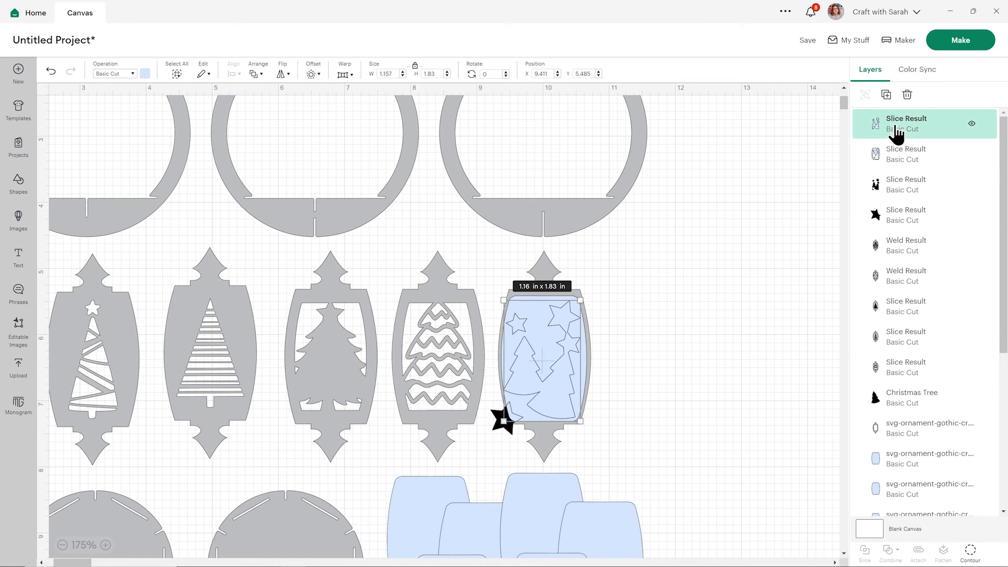
pyautogui.press('Delete')
pyautogui.click(896, 128)
pyautogui.press('Delete')
pyautogui.click(900, 154)
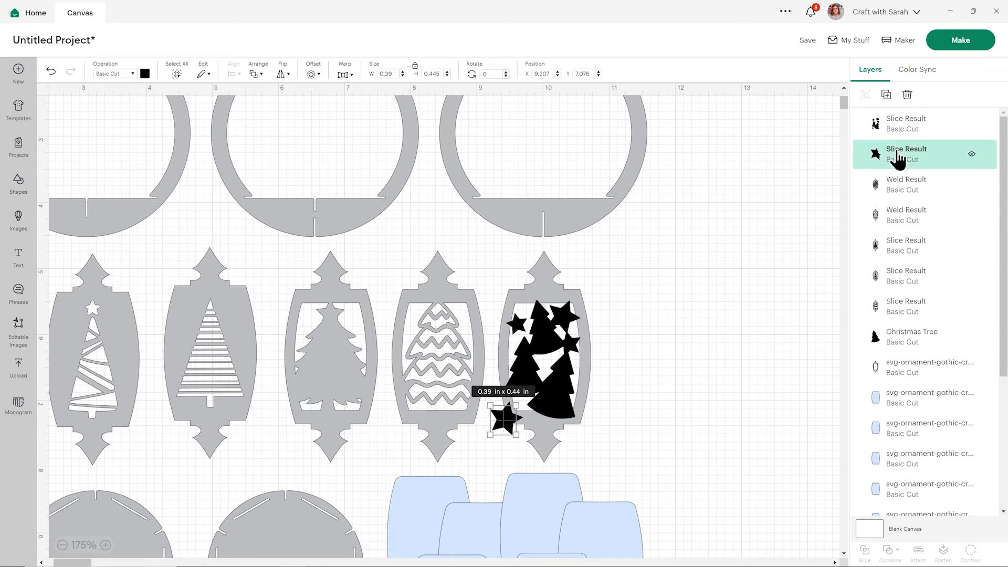
pyautogui.press('Delete')
# - Weld the trimmed trees and stars, including the separate Christmas tree, to the sixth panel
pyautogui.click(562, 353)
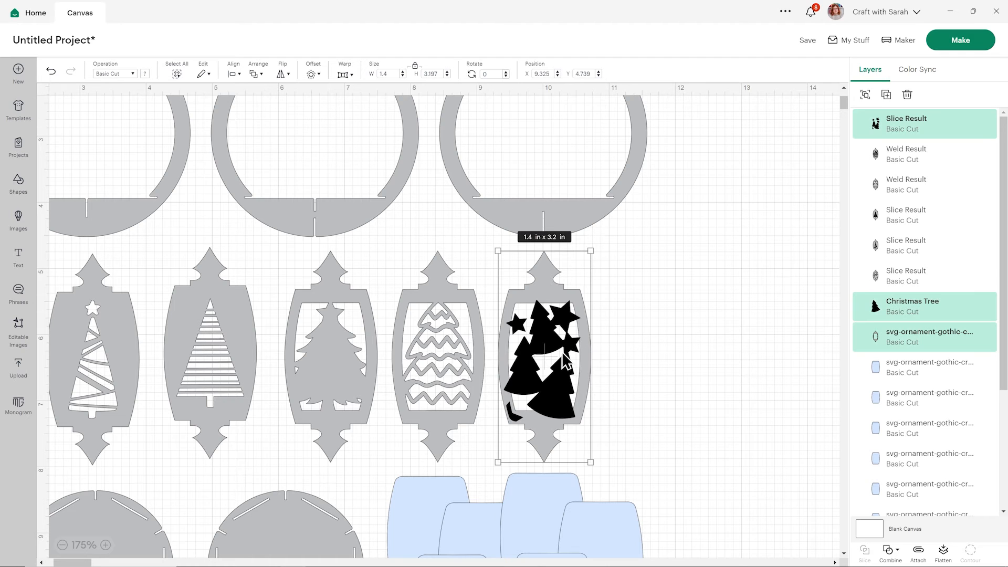
pyautogui.click(891, 551)
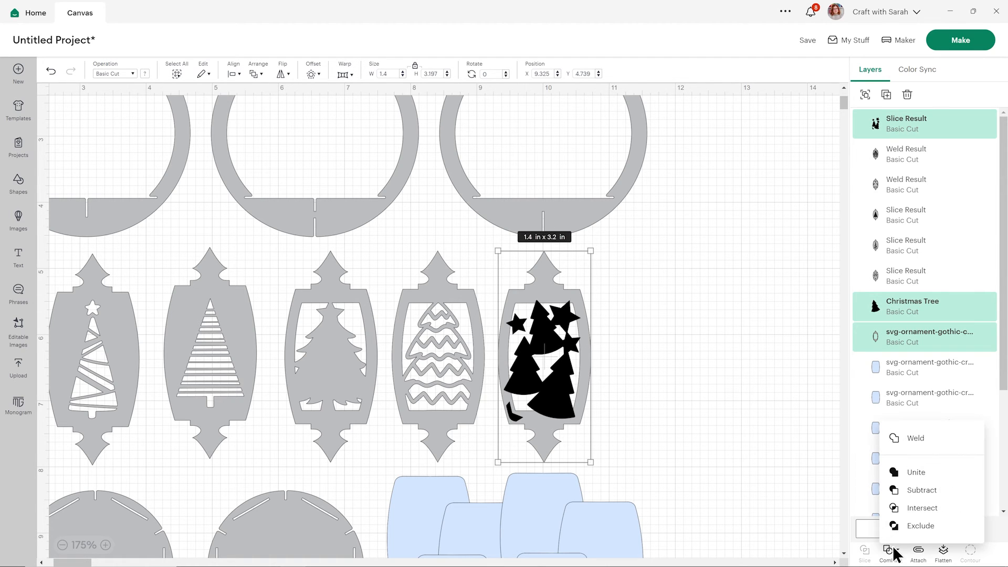
pyautogui.click(927, 447)
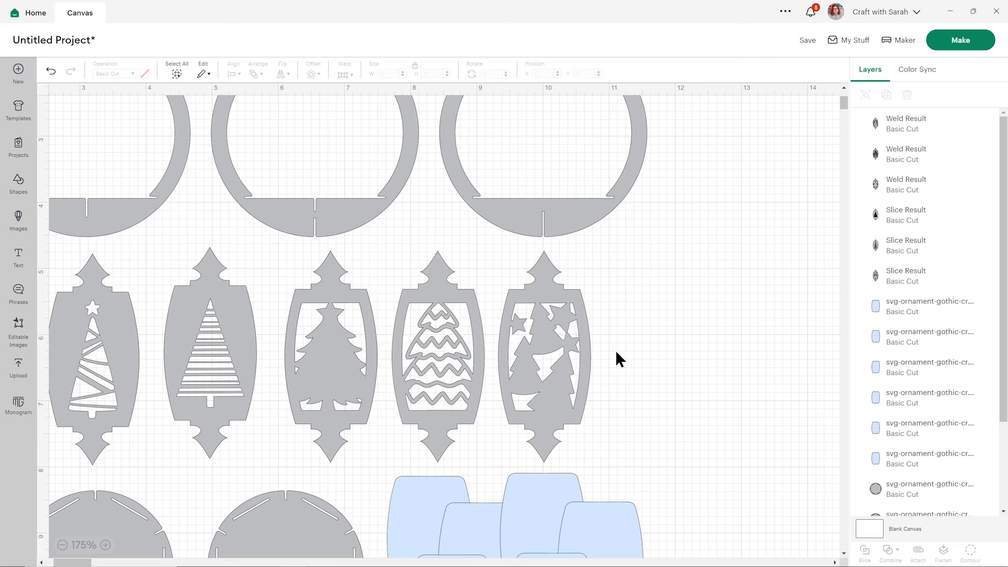
# - Hide the two smallest contour fragments beside the tree in the fourth panel
pyautogui.click(362, 353)
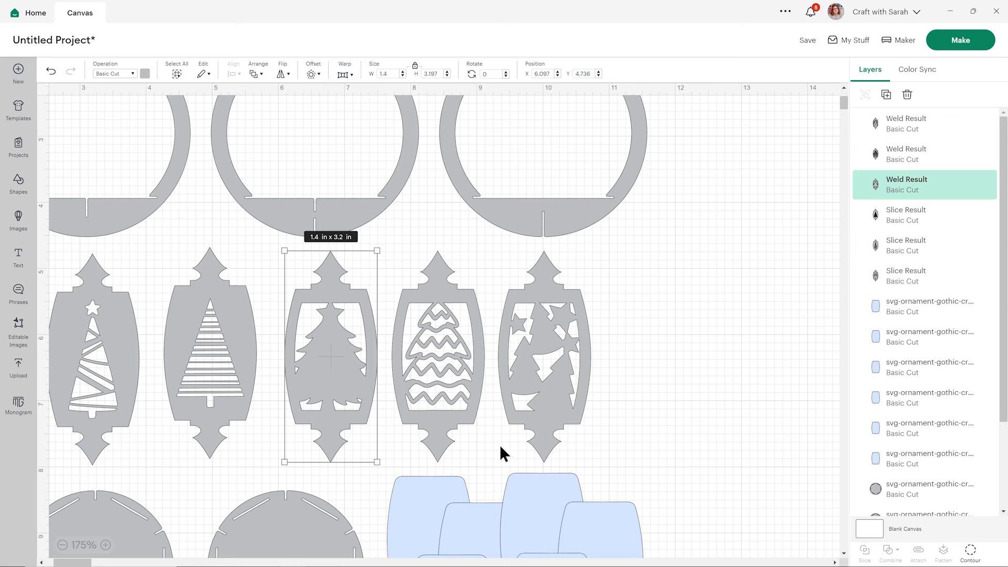
pyautogui.click(971, 551)
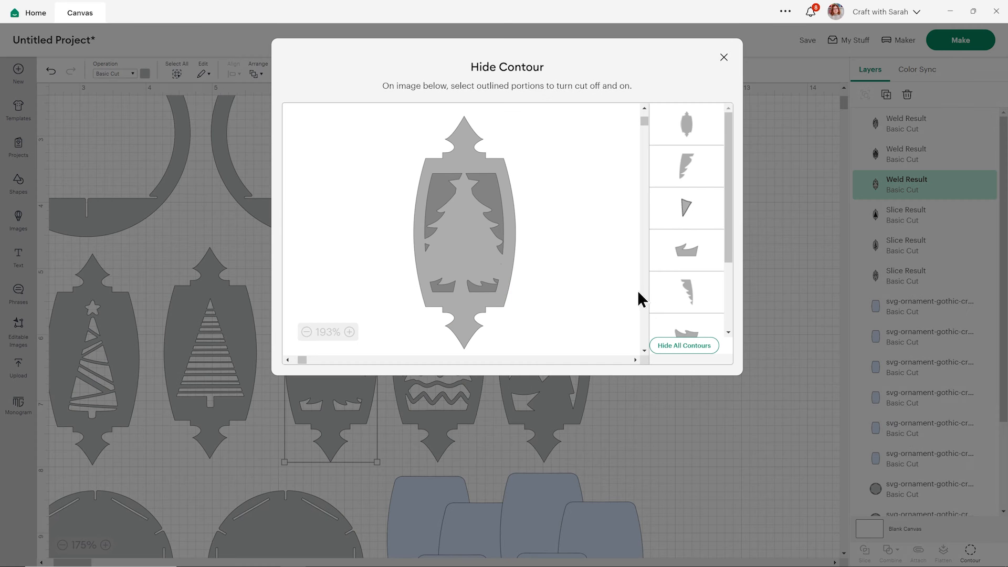
pyautogui.scroll(-2, 691, 223)
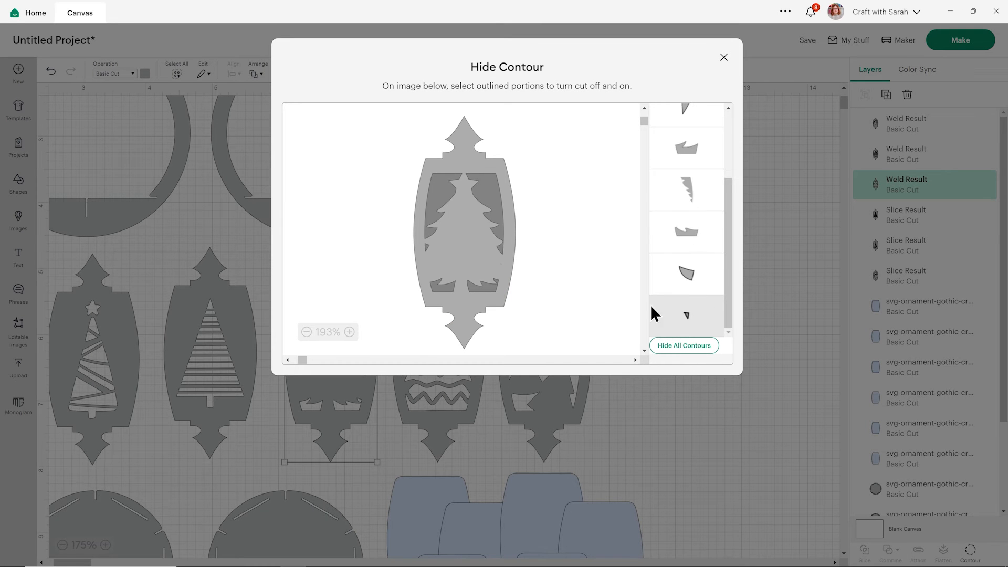
pyautogui.click(692, 278)
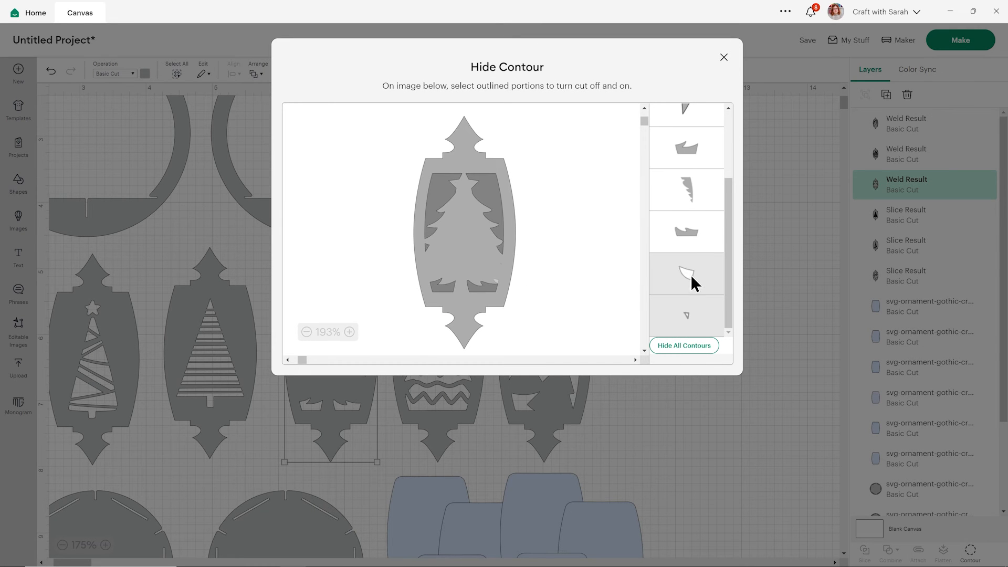
pyautogui.click(724, 57)
pyautogui.click(755, 253)
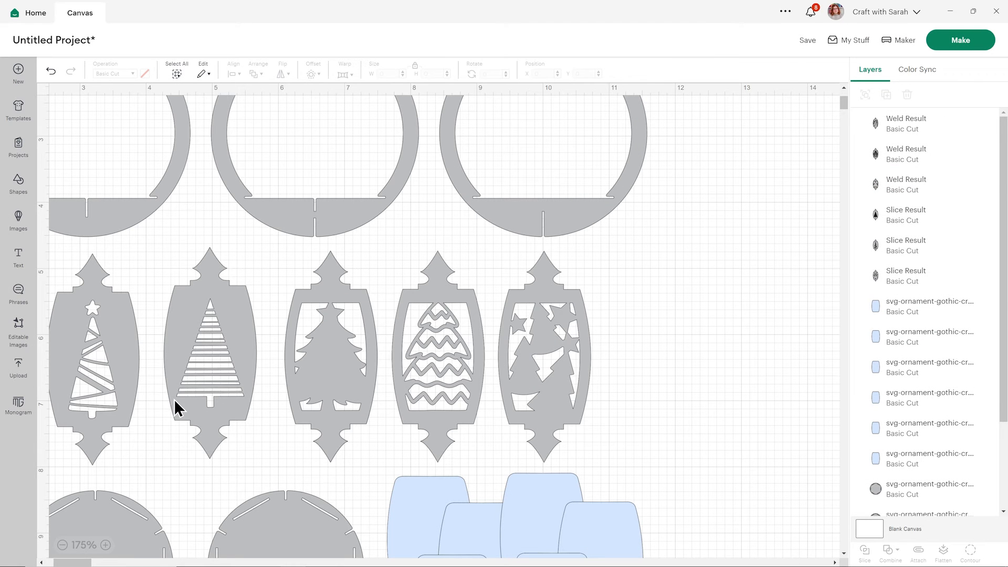
# - Save the project as "TEST - Christmas tree" in the Testing collection
pyautogui.click(61, 545)
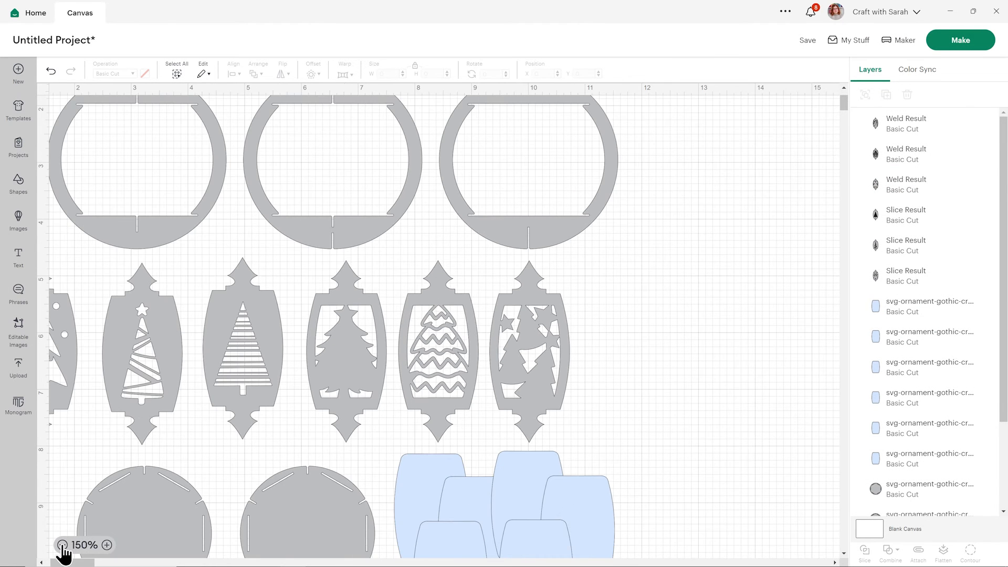
pyautogui.click(62, 545)
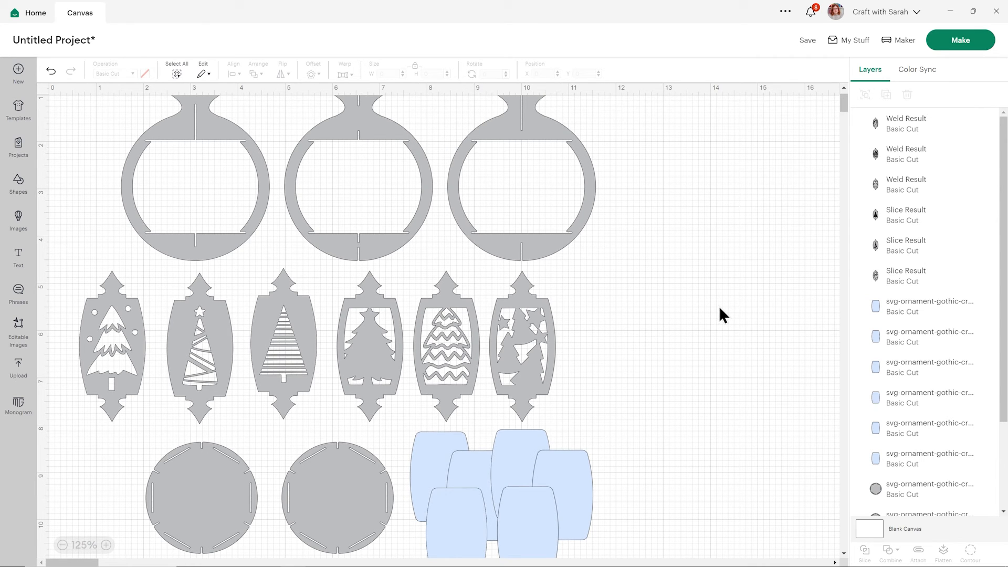
pyautogui.click(807, 43)
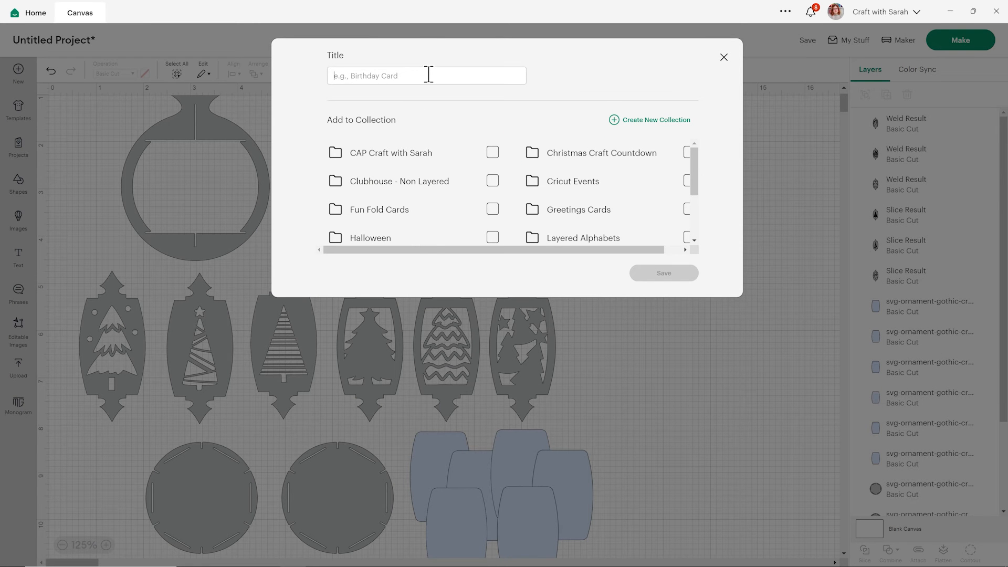
pyautogui.write('TEST- Ch')
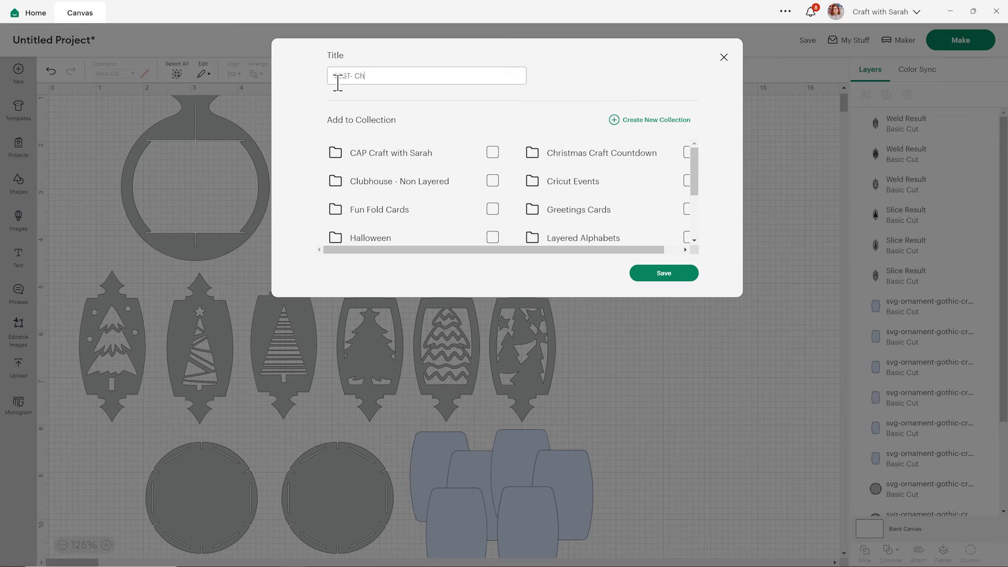
pyautogui.write('ristmas tree')
pyautogui.scroll(-2, 515, 170)
pyautogui.write('-')
pyautogui.scroll(-1, 423, 168)
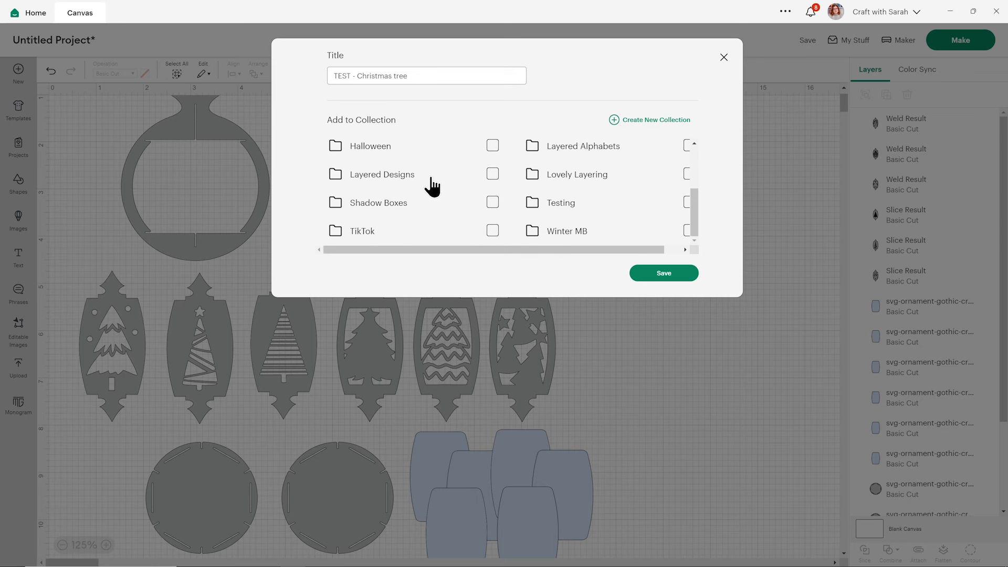
pyautogui.click(549, 202)
pyautogui.click(646, 274)
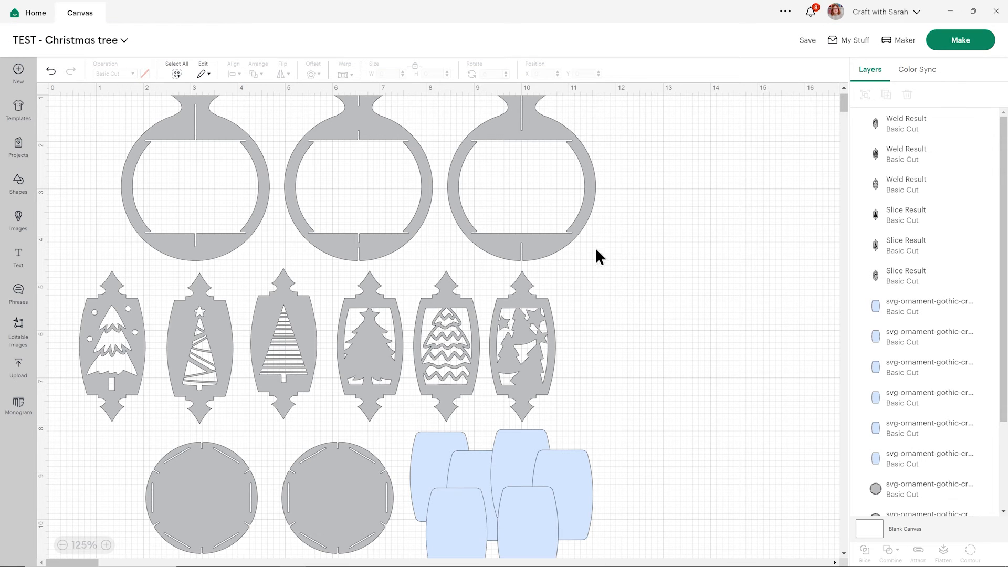
# - Color the first tree panel dark green and one of the light blue backing shapes yellow-orange
pyautogui.click(109, 299)
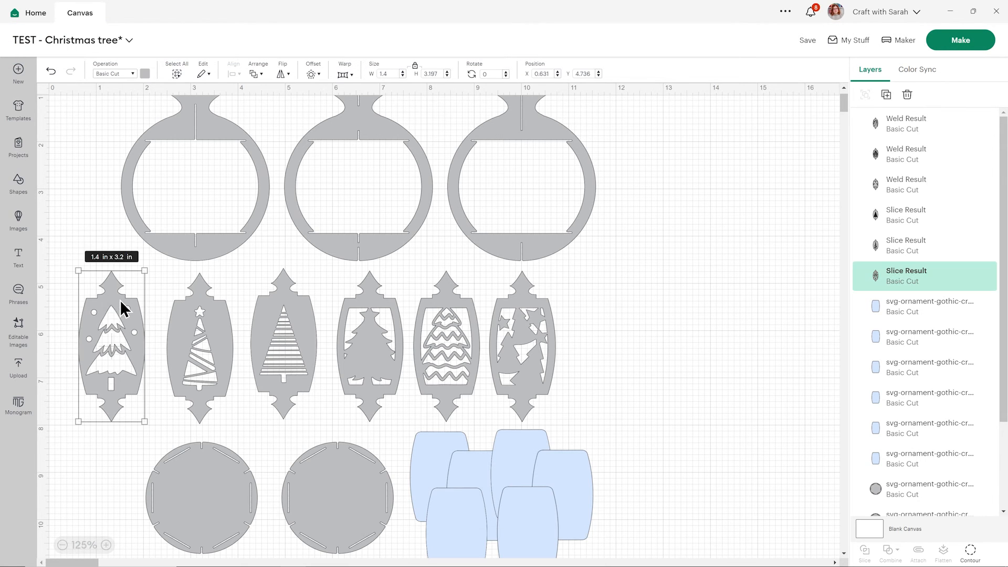
pyautogui.click(145, 73)
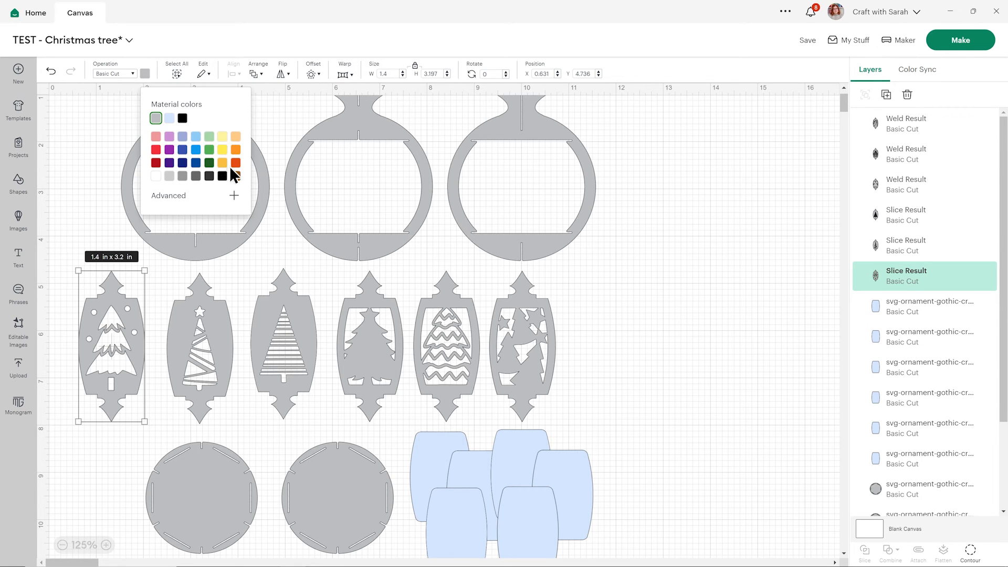
pyautogui.click(209, 163)
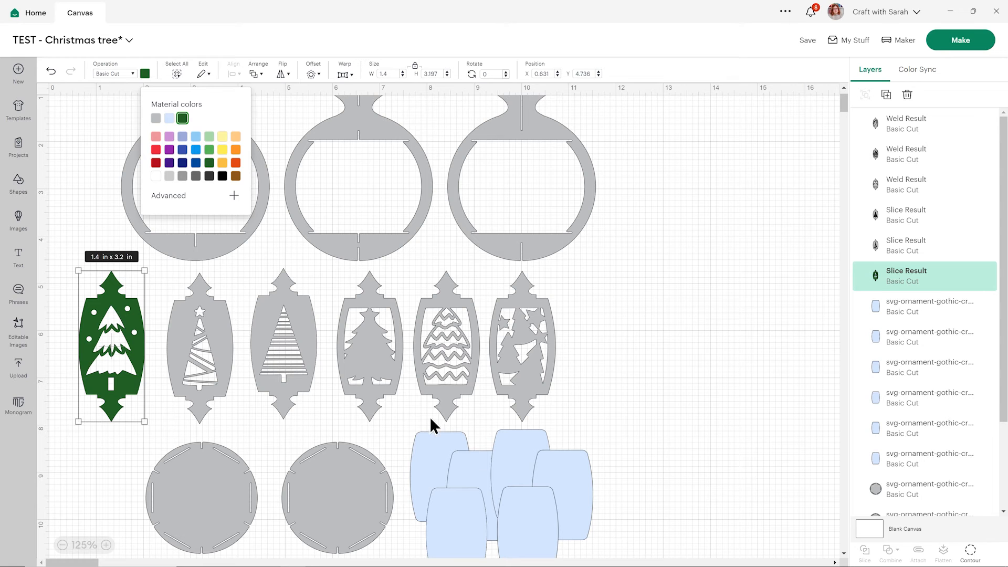
pyautogui.click(505, 466)
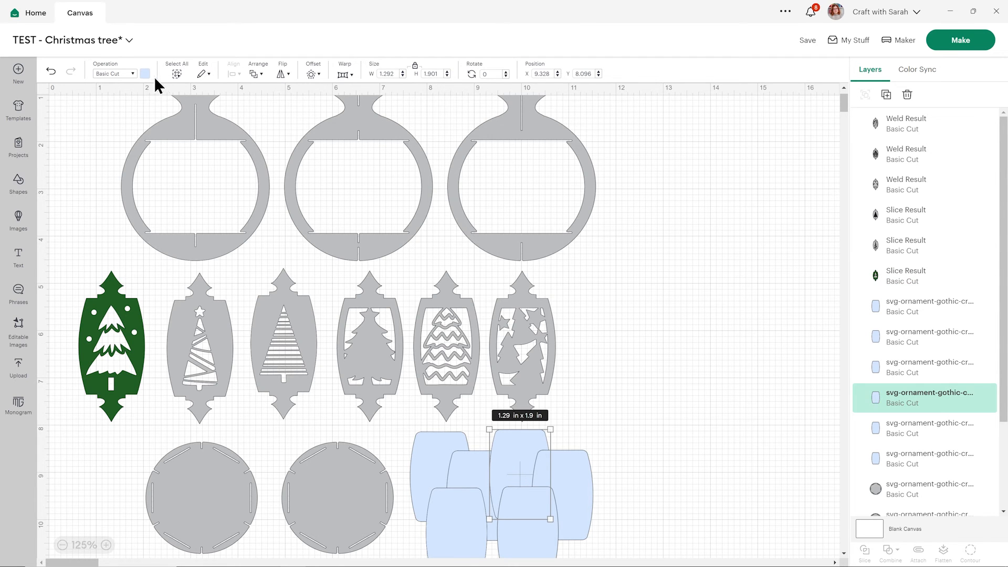
pyautogui.click(145, 74)
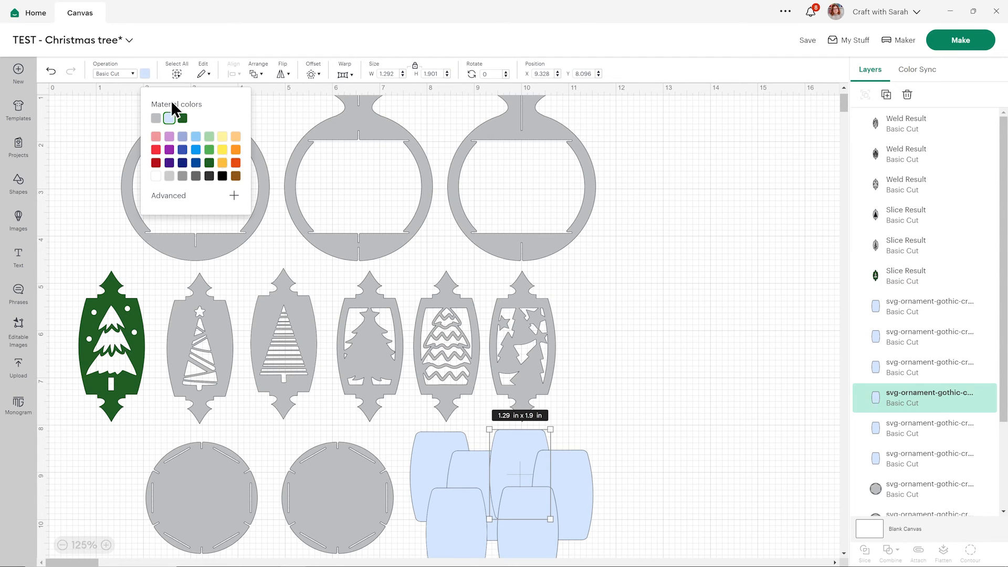
pyautogui.click(223, 163)
pyautogui.click(760, 313)
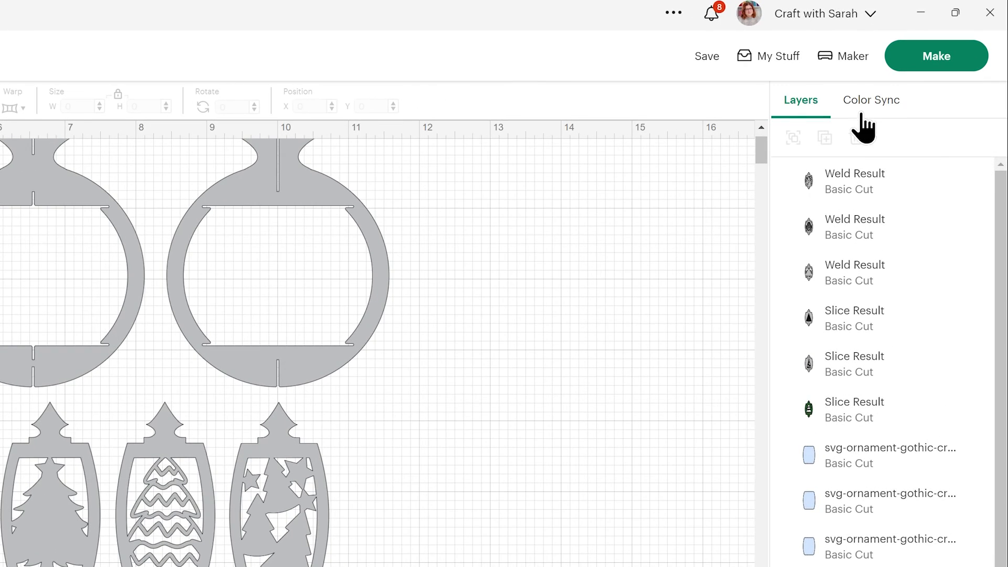
# - Use Color Sync to turn all gray layers green #1D5E21 and the light blue backing shapes yellow-orange #FAC02E
pyautogui.click(867, 102)
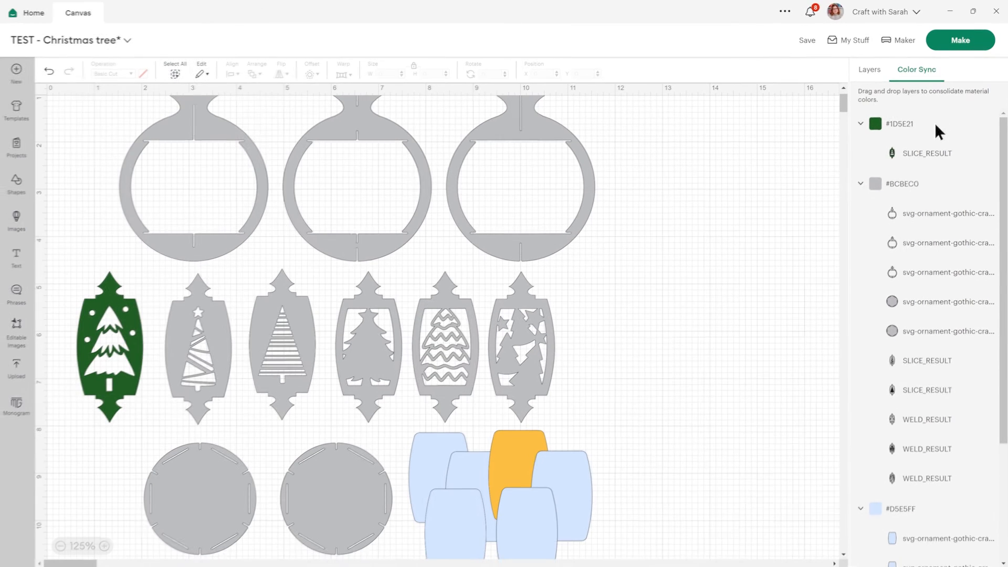
pyautogui.moveTo(890, 182); pyautogui.dragTo(901, 136)
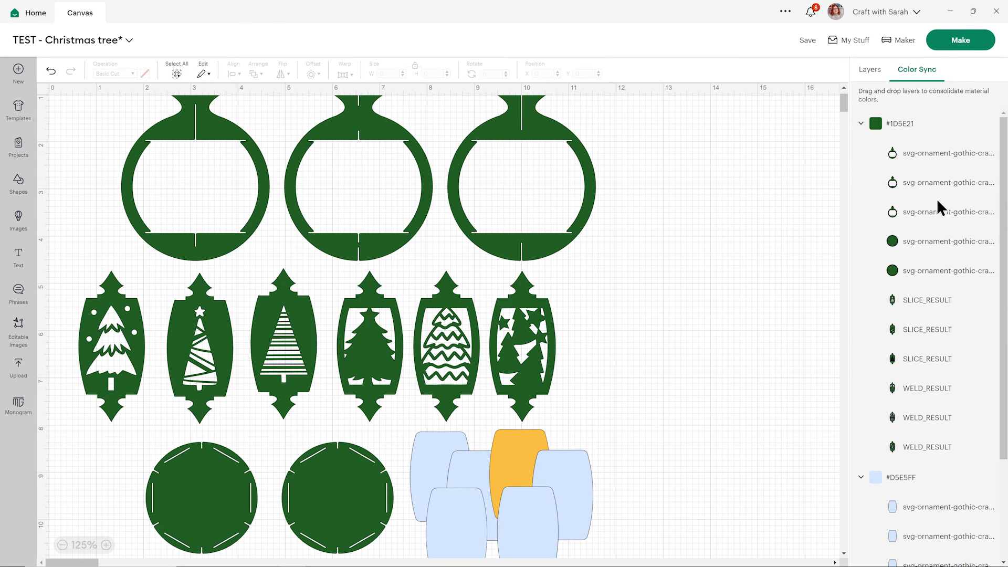
pyautogui.scroll(-3, 937, 202)
pyautogui.moveTo(901, 344); pyautogui.dragTo(912, 496)
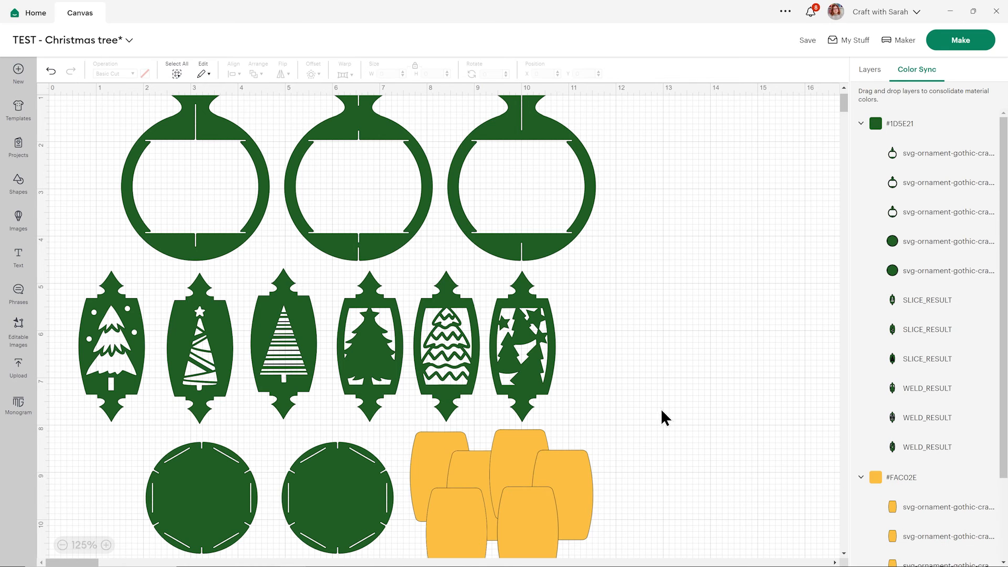
# - Place one yellow-orange backing shape behind the sixth panel and another behind the fifth panel
pyautogui.moveTo(582, 472); pyautogui.dragTo(541, 329)
pyautogui.click(592, 345)
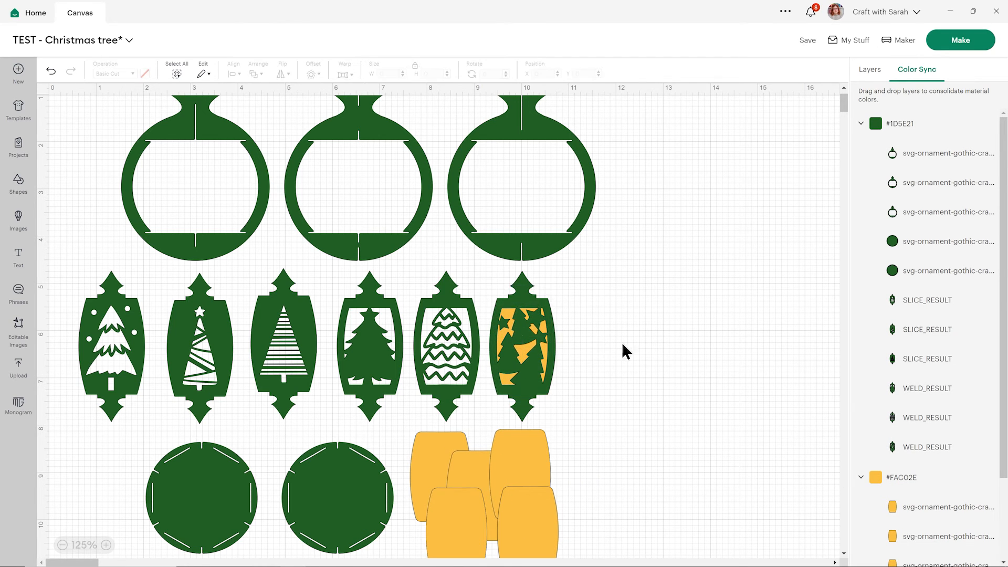
pyautogui.moveTo(522, 450); pyautogui.dragTo(446, 320)
pyautogui.click(673, 331)
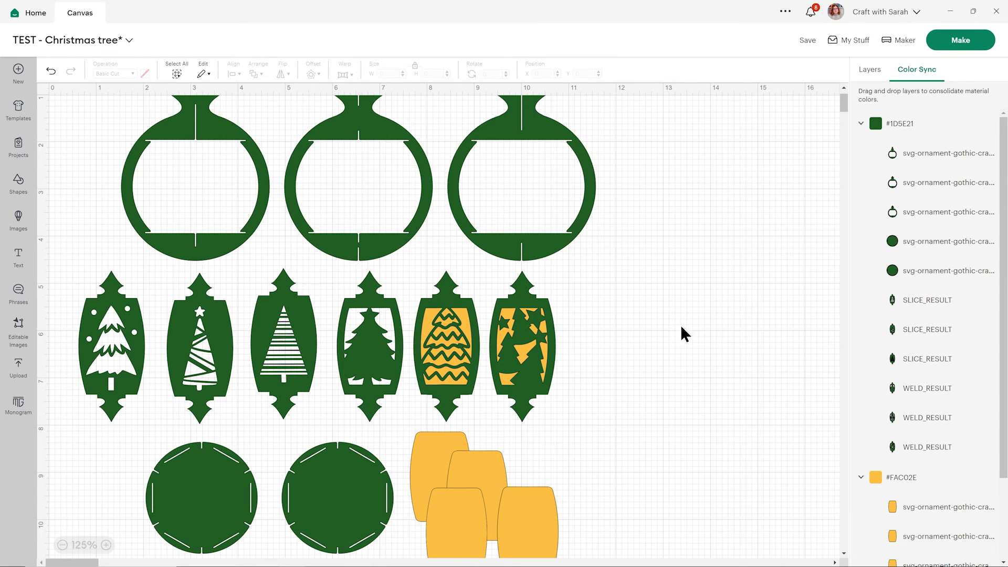
# - Prepare the project for cutting and set the yellow-orange mat's material size to 8.3 in x 11.7 in (A4)
pyautogui.click(962, 45)
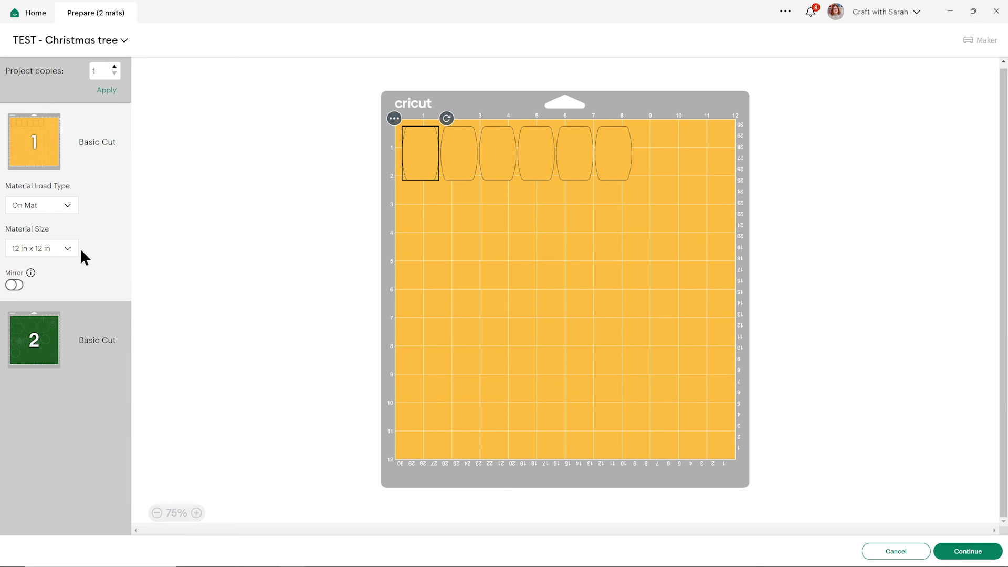
pyautogui.click(80, 248)
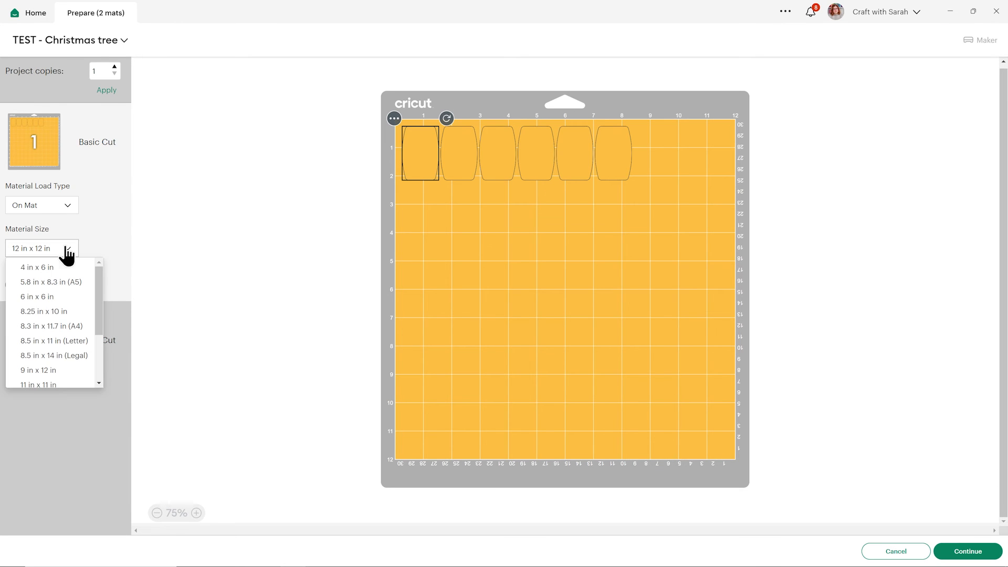
pyautogui.click(77, 327)
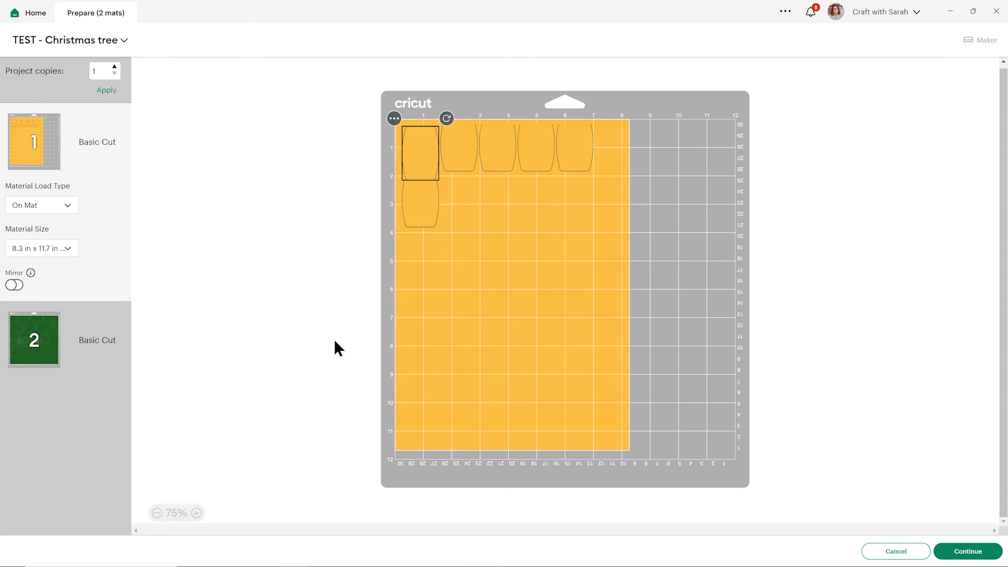
pyautogui.click(433, 215)
pyautogui.click(284, 313)
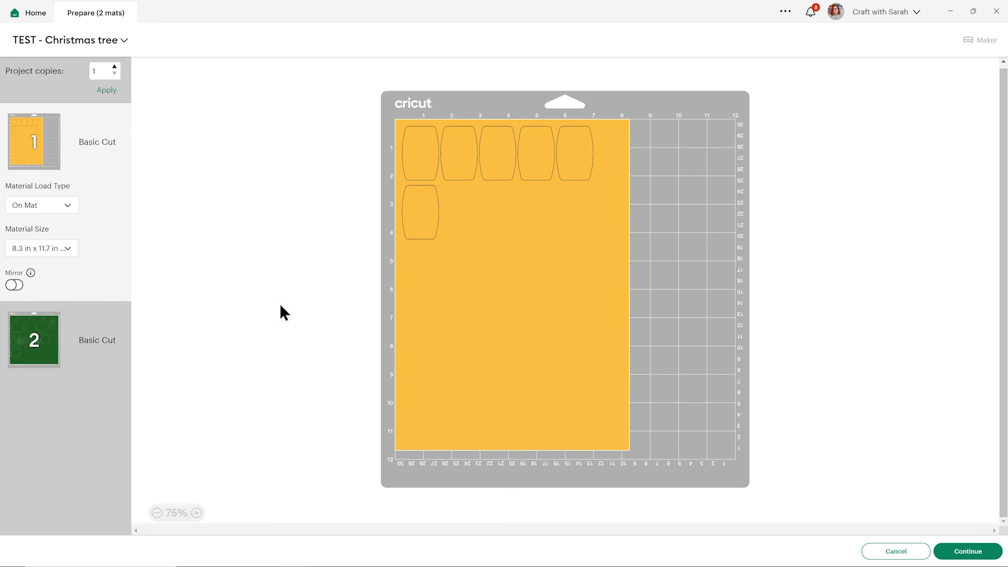
# - Set the green mat's material size to 8.3 in x 11.7 in (A4)
pyautogui.click(48, 345)
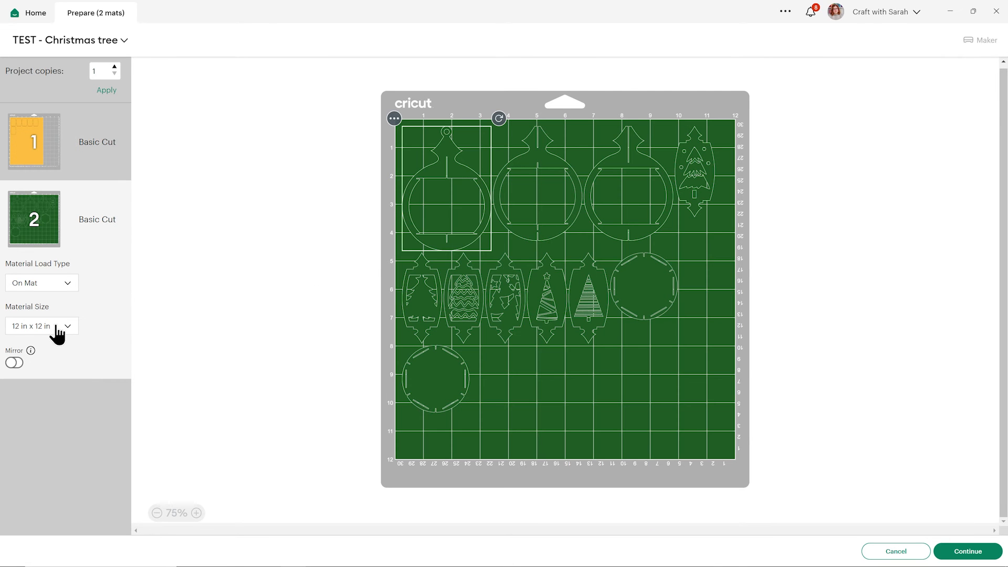
pyautogui.click(58, 331)
pyautogui.click(80, 400)
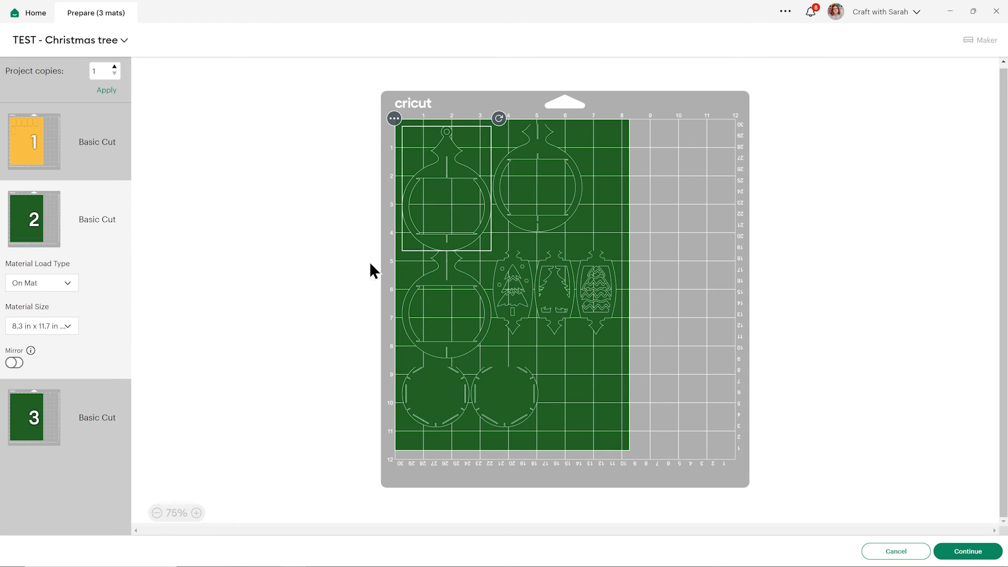
# - Check the third mat, then on the second mat move the wavy-striped tree panel into the material's upper-right corner
pyautogui.click(22, 415)
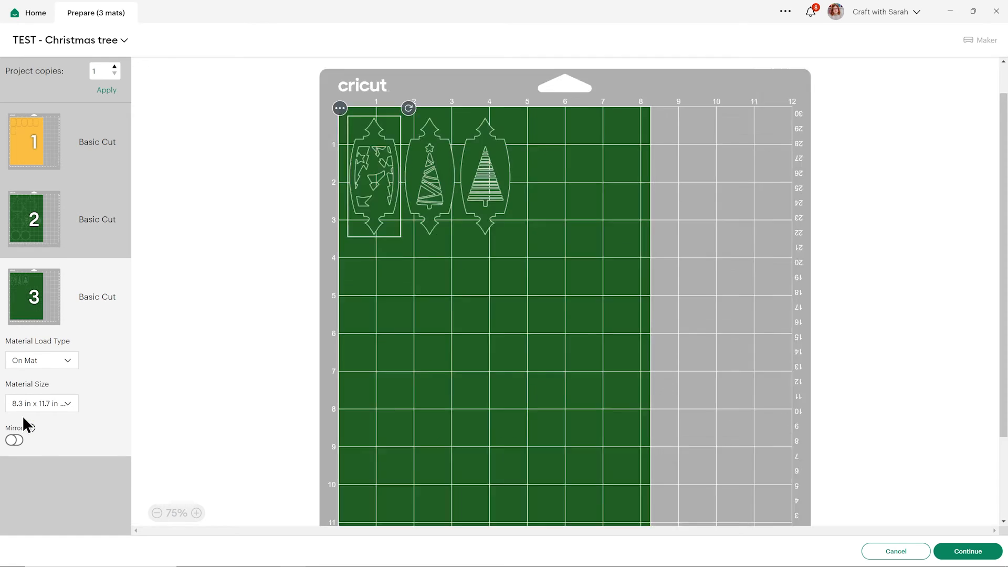
pyautogui.click(58, 235)
pyautogui.moveTo(598, 299); pyautogui.dragTo(646, 157)
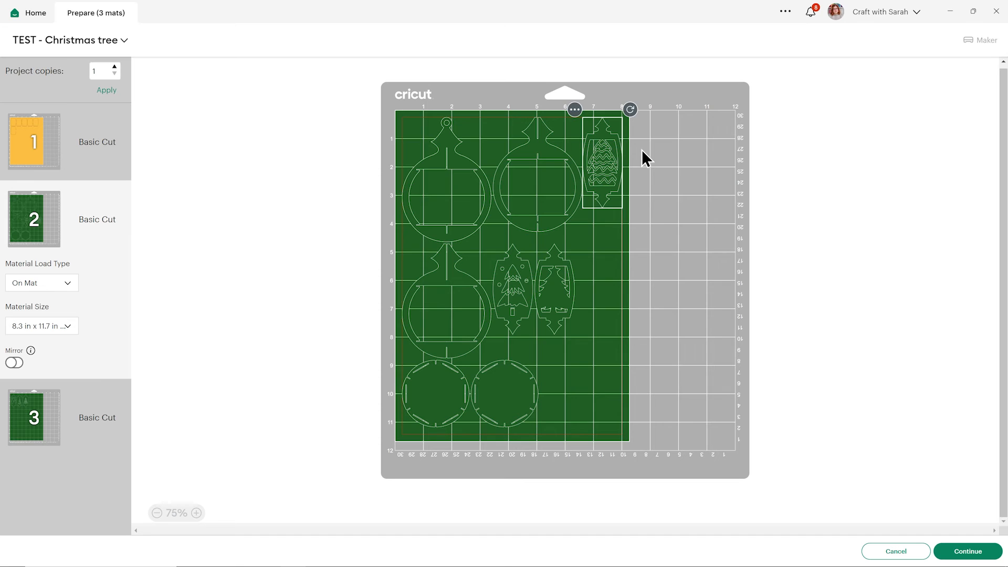
# - Space the other two tree panels along the material's right edge, then place one slotted circle between the ornament frames and the other in the lower-left corner
pyautogui.moveTo(576, 276)
pyautogui.mouseDown()
pyautogui.moveTo(612, 270)
pyautogui.moveTo(615, 251)
pyautogui.mouseUp()
pyautogui.moveTo(520, 295); pyautogui.dragTo(630, 409)
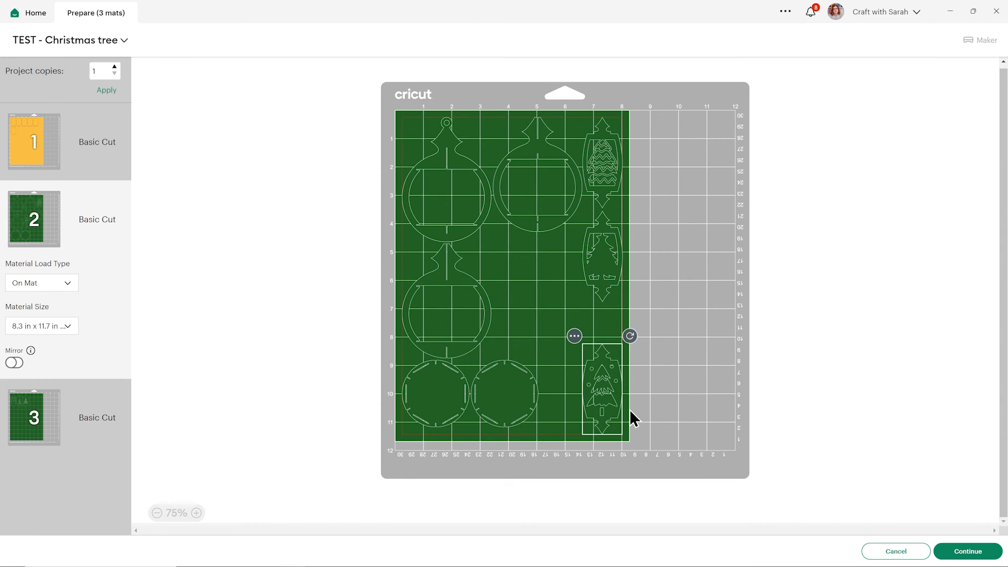
pyautogui.moveTo(503, 376); pyautogui.dragTo(503, 260)
pyautogui.click(427, 306)
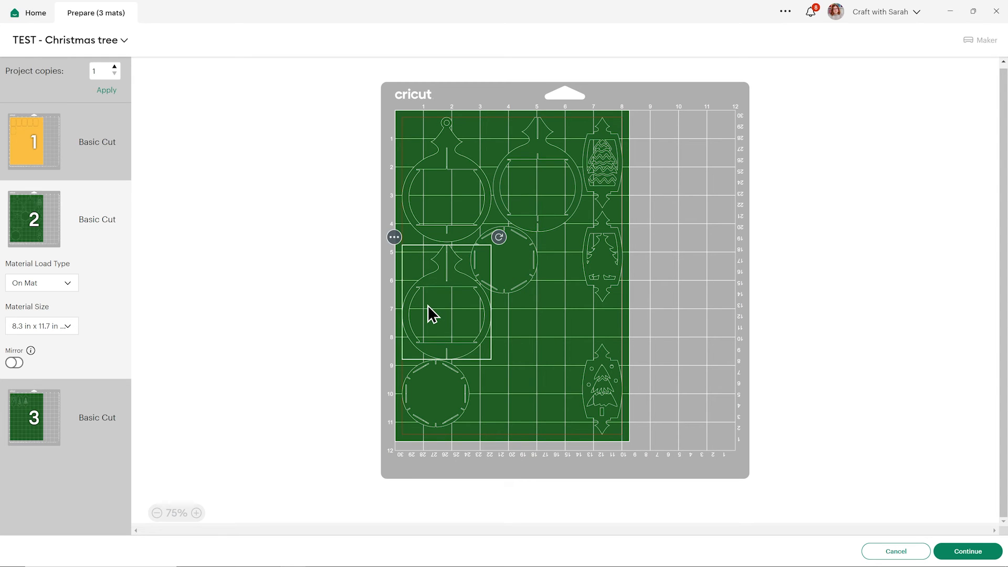
pyautogui.click(507, 407)
pyautogui.moveTo(450, 389); pyautogui.dragTo(450, 393)
pyautogui.click(508, 390)
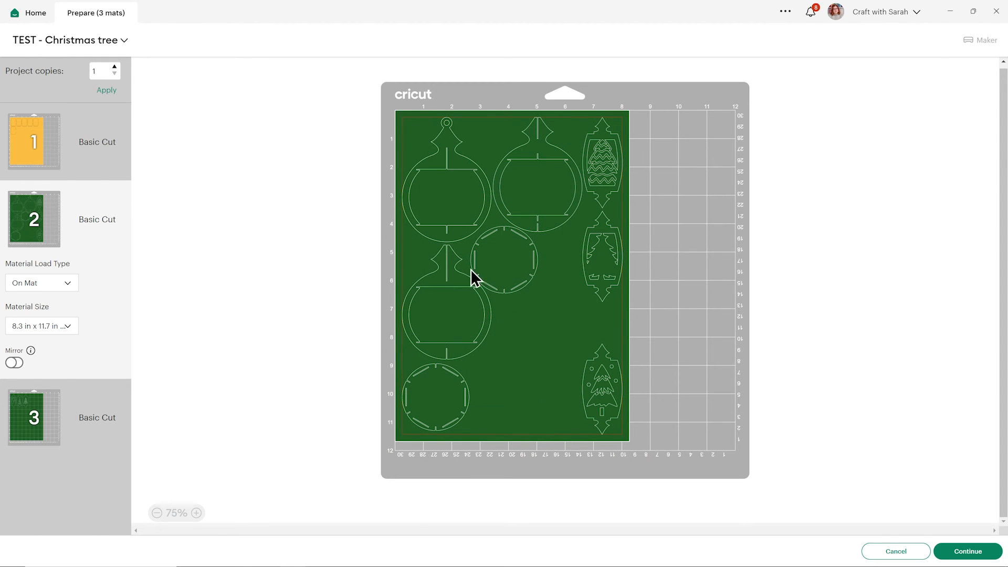
# - Move the multi-tree cutout panel from the third mat to the second and place it between the upper slotted circle and the right-hand panels
pyautogui.click(100, 418)
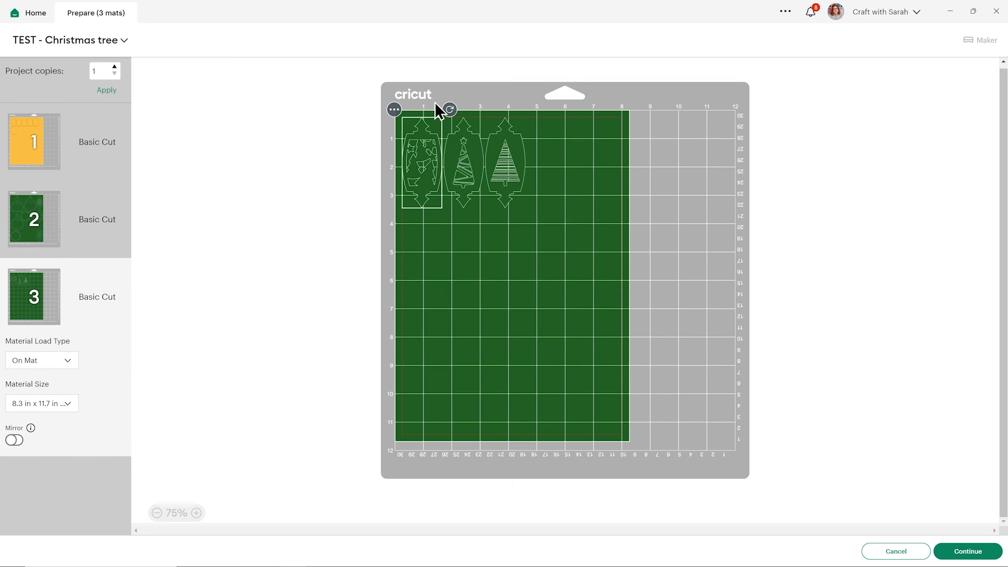
pyautogui.click(394, 112)
pyautogui.click(387, 141)
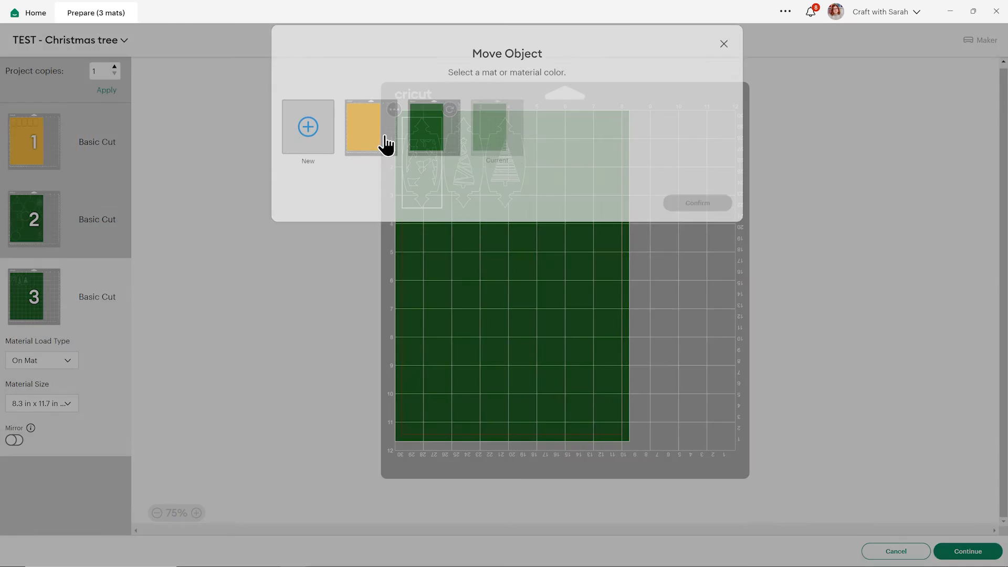
pyautogui.click(413, 151)
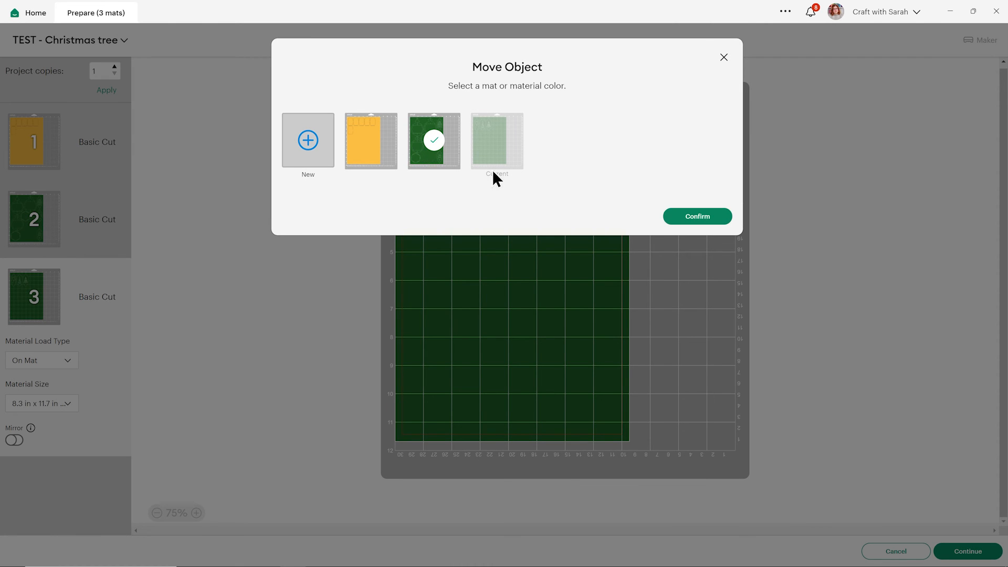
pyautogui.click(697, 218)
pyautogui.moveTo(425, 151); pyautogui.dragTo(558, 277)
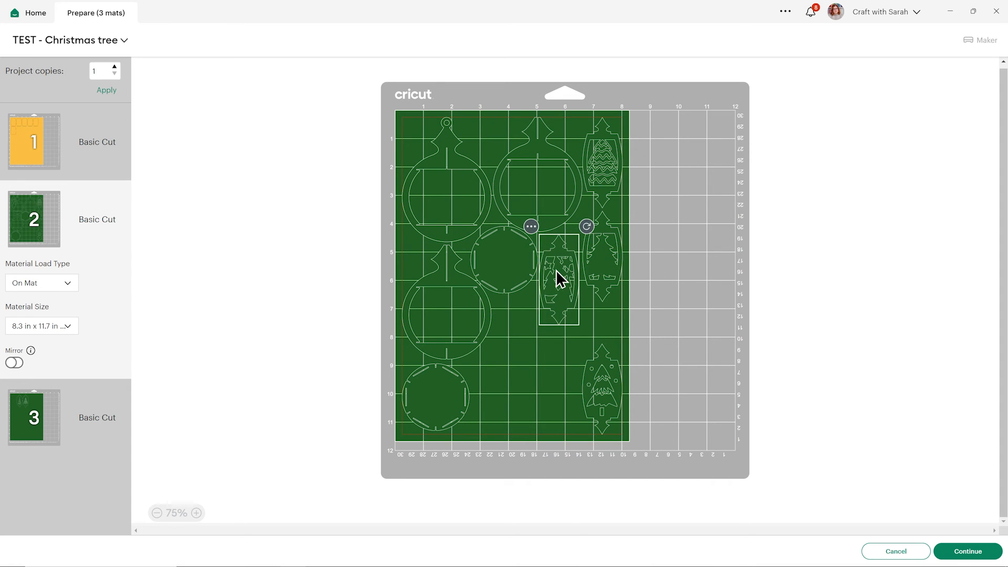
pyautogui.click(498, 351)
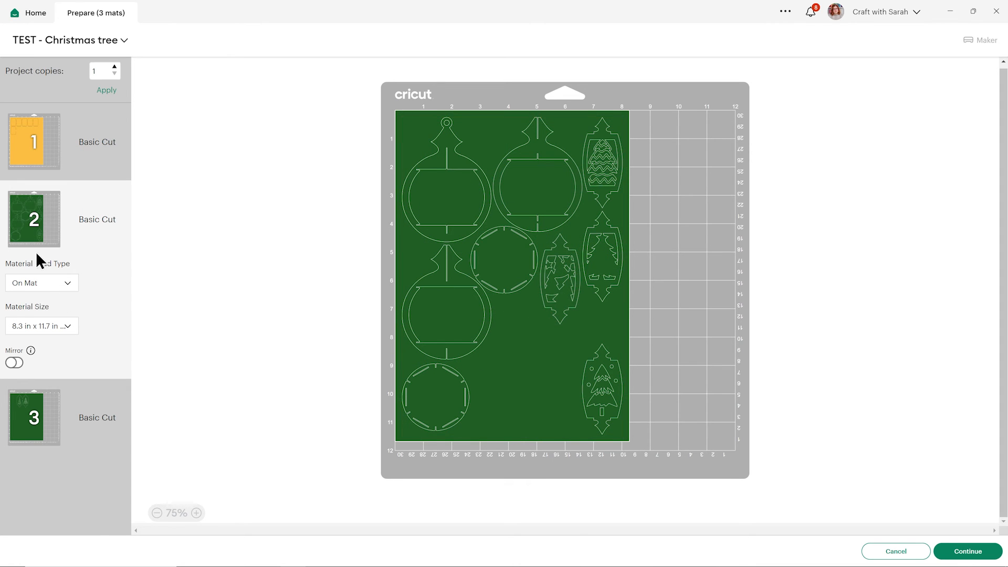
# - Transfer the star-topped tree panel from the third mat to the second and place it beside the lower slotted circle
pyautogui.click(34, 416)
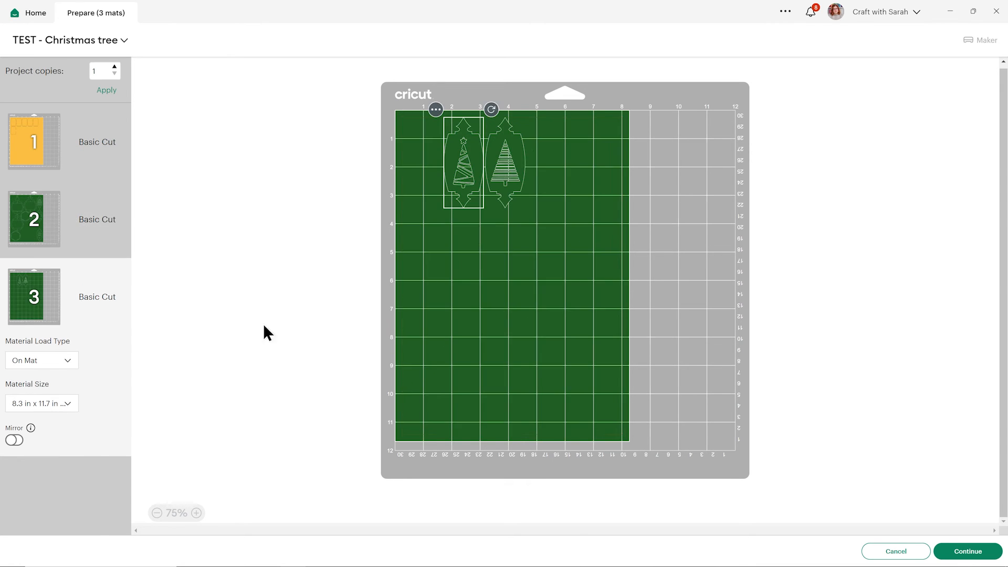
pyautogui.click(435, 110)
pyautogui.click(423, 135)
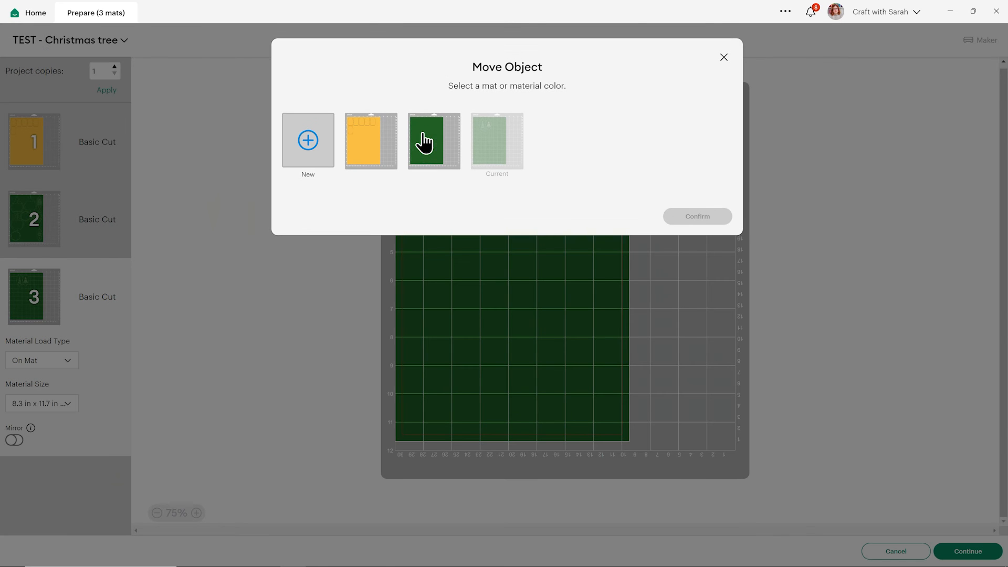
pyautogui.click(450, 152)
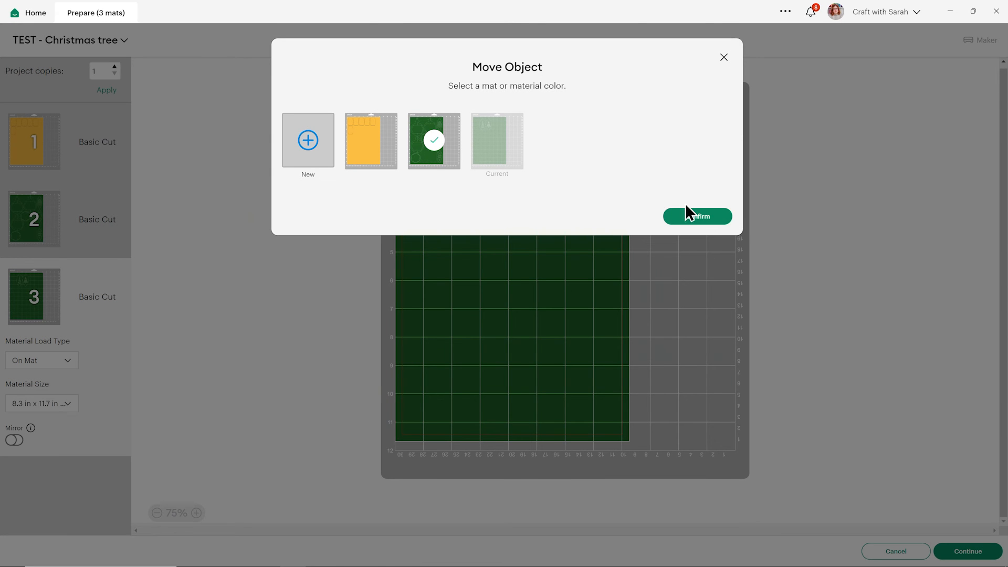
pyautogui.click(688, 213)
pyautogui.moveTo(464, 187); pyautogui.dragTo(503, 380)
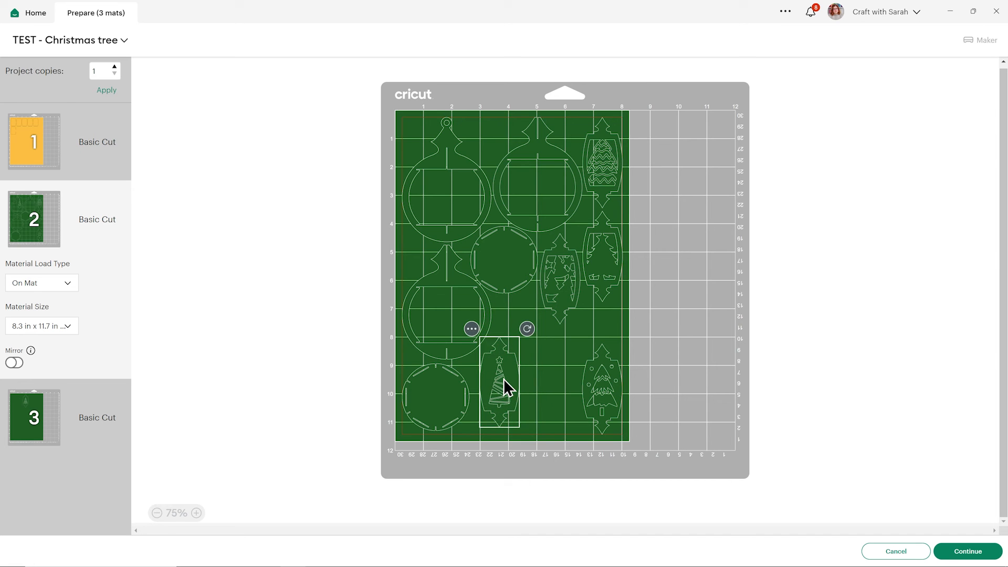
pyautogui.click(220, 342)
# - Transfer the remaining straight-striped tree panel to the second mat and fit it between the two panels along the material's lower edge
pyautogui.click(23, 427)
pyautogui.click(503, 186)
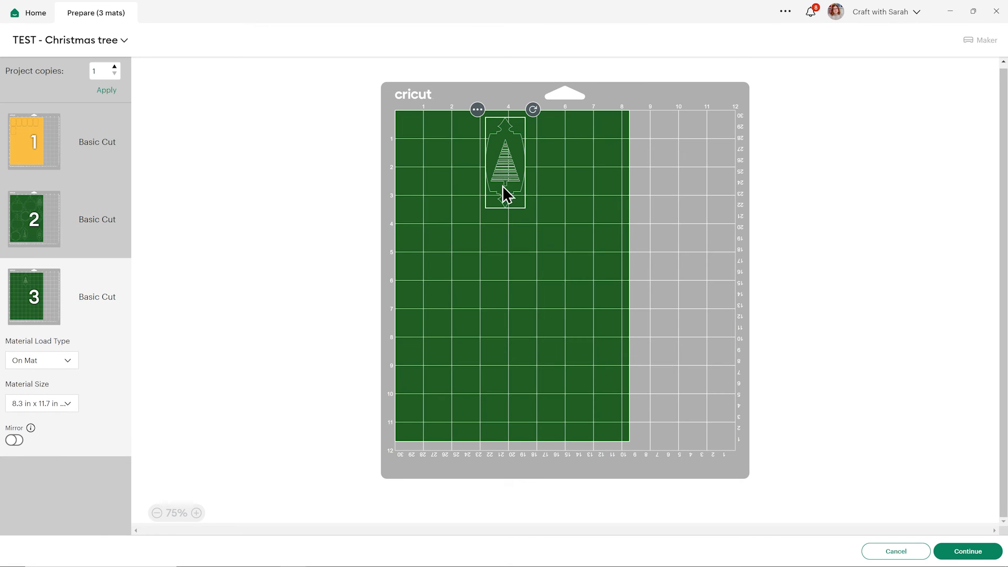
pyautogui.click(478, 110)
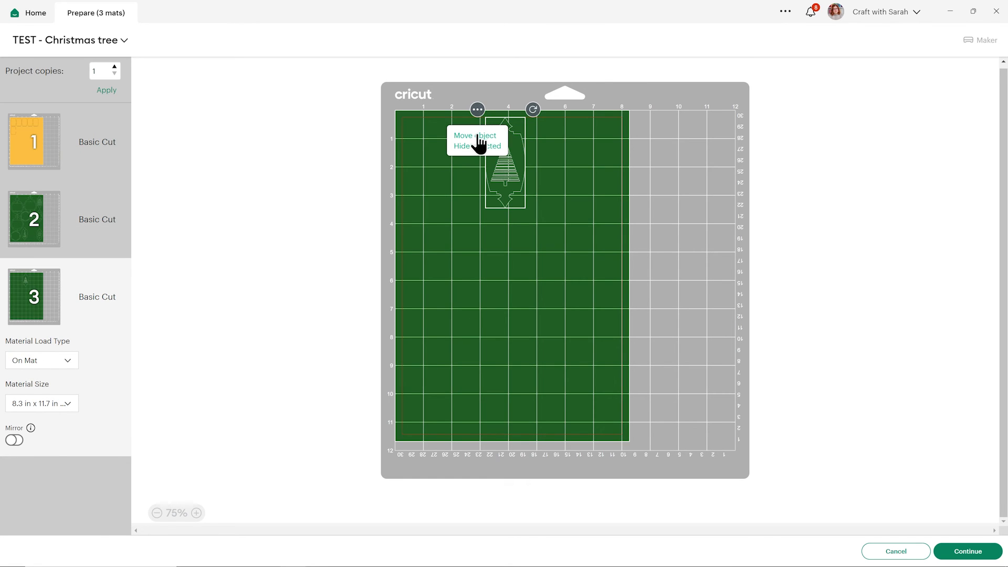
pyautogui.click(478, 136)
pyautogui.click(428, 149)
pyautogui.click(695, 218)
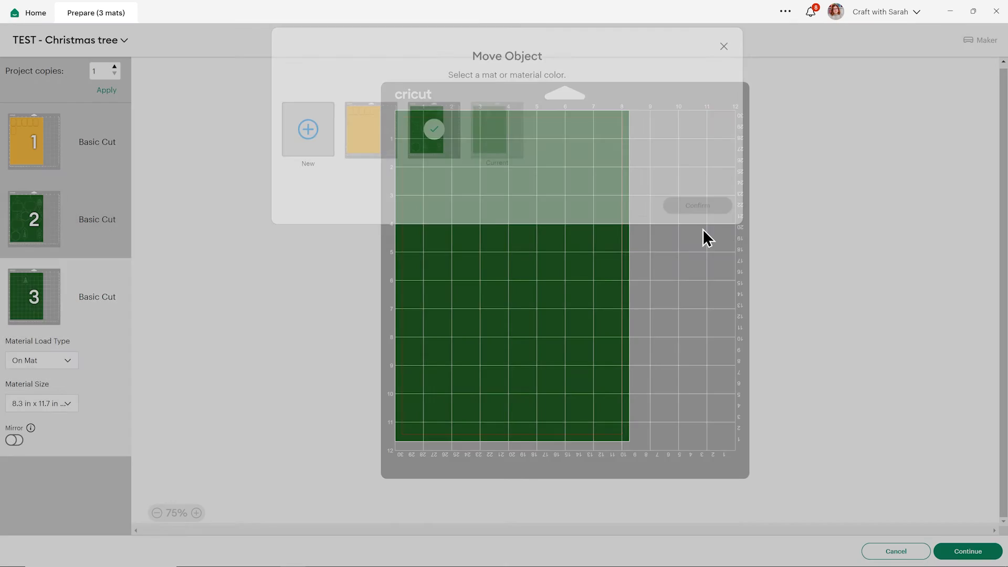
pyautogui.moveTo(519, 171); pyautogui.dragTo(563, 382)
pyautogui.click(603, 329)
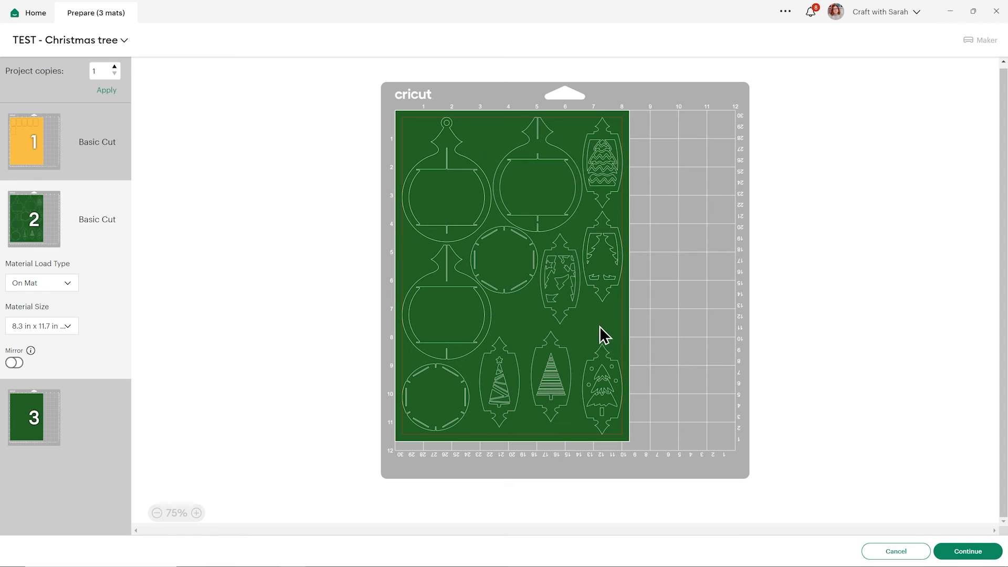